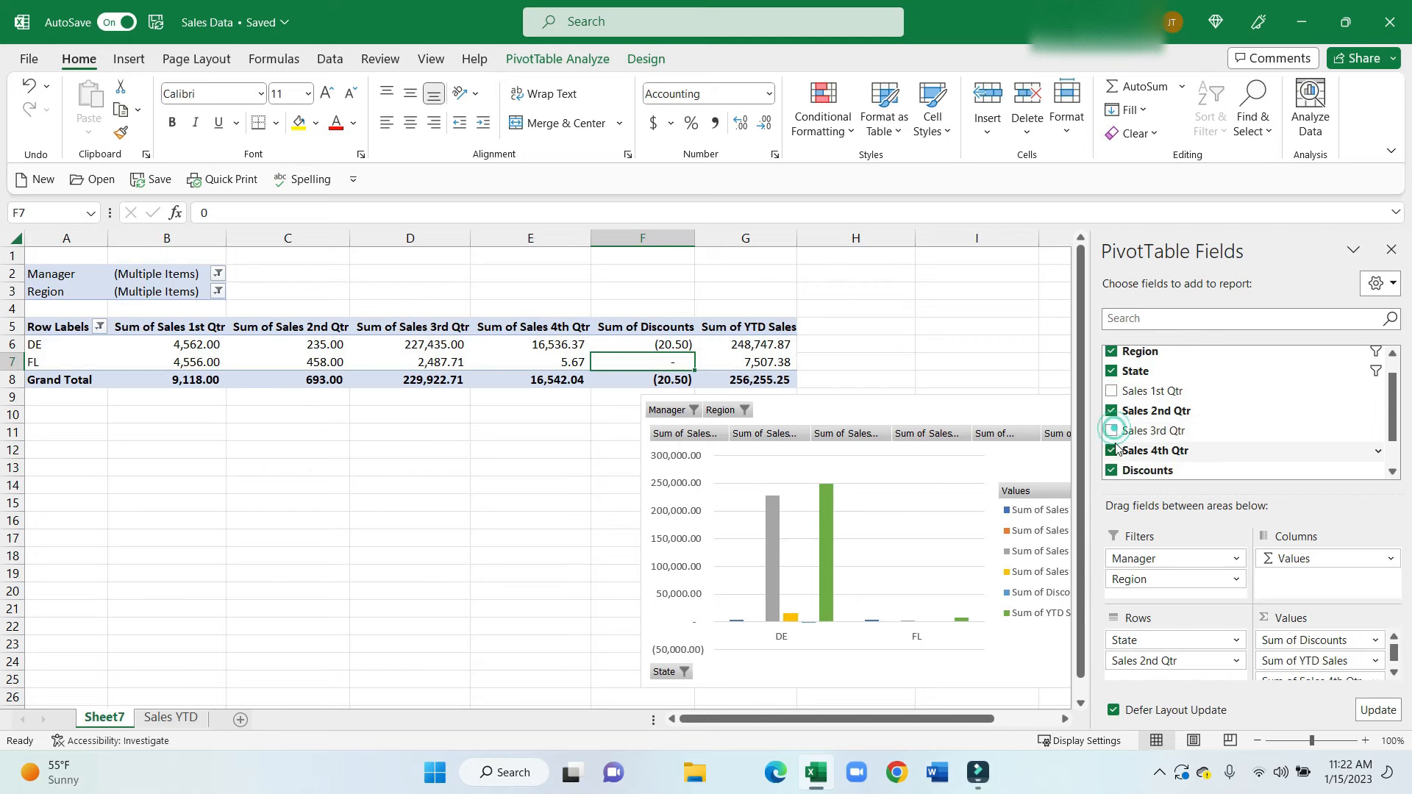
{"action": "left_click", "coordinate": [1112, 451]}
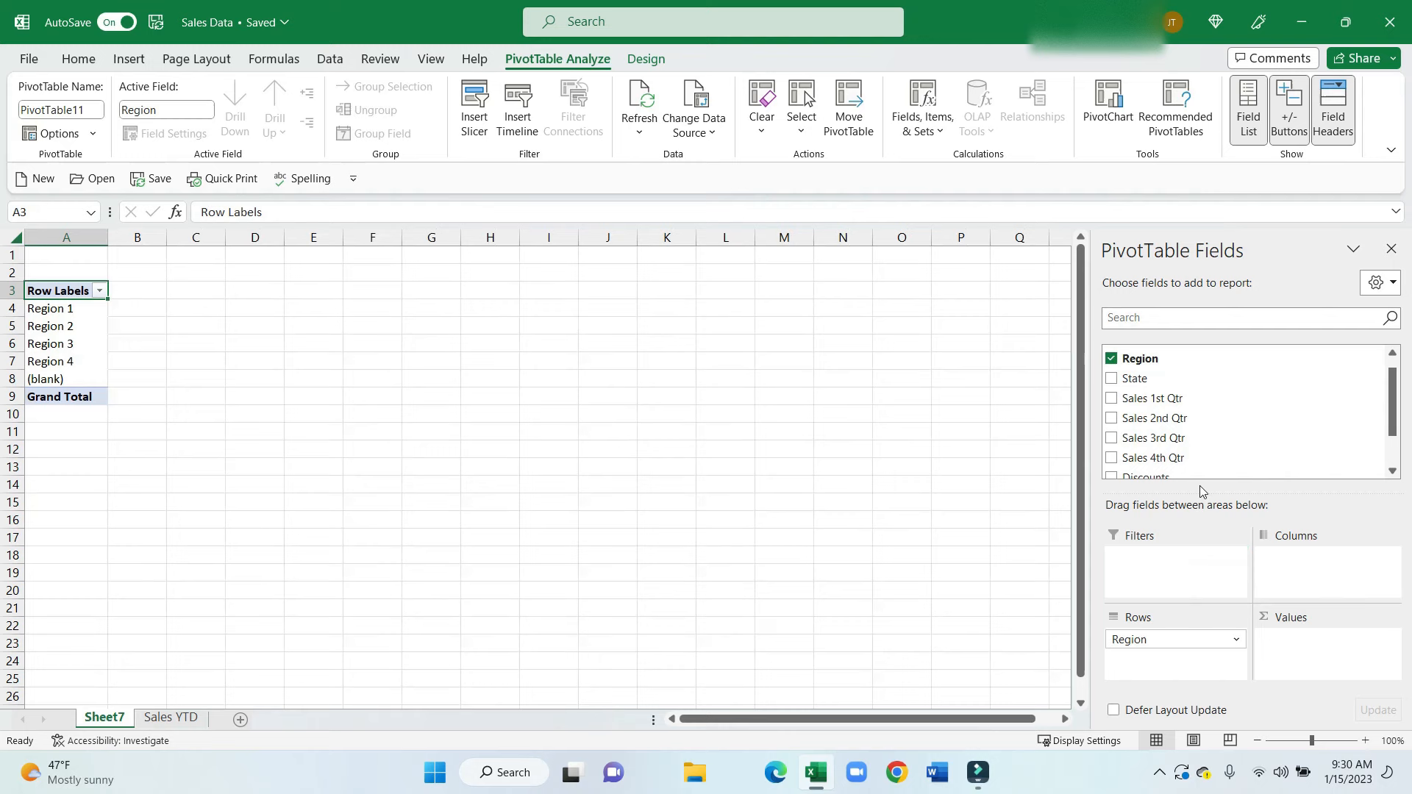
{"action": "scroll", "coordinate": [1206, 474], "scroll_direction": "down", "scroll_amount": 2}
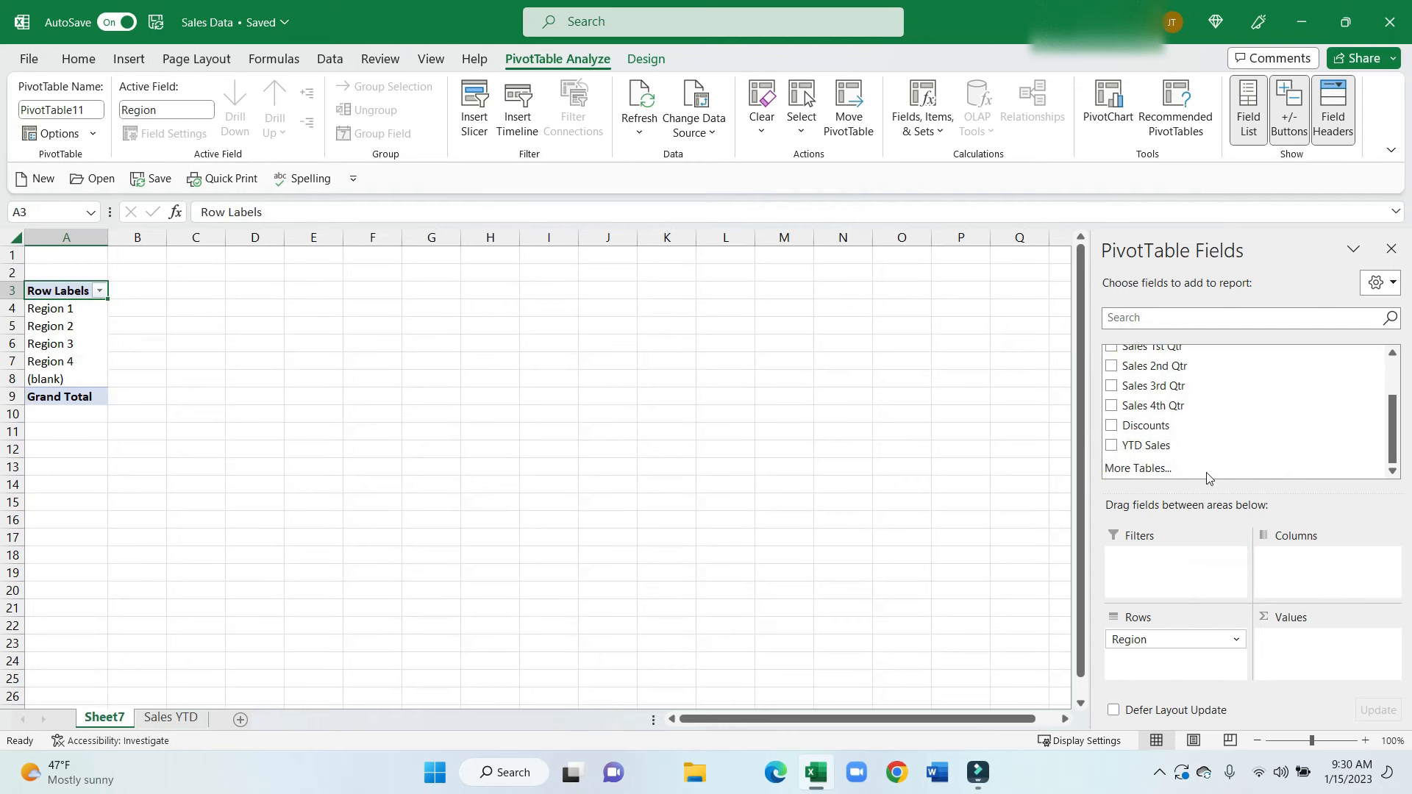
{"action": "left_click_drag", "start_coordinate": [1169, 452], "coordinate": [1299, 637]}
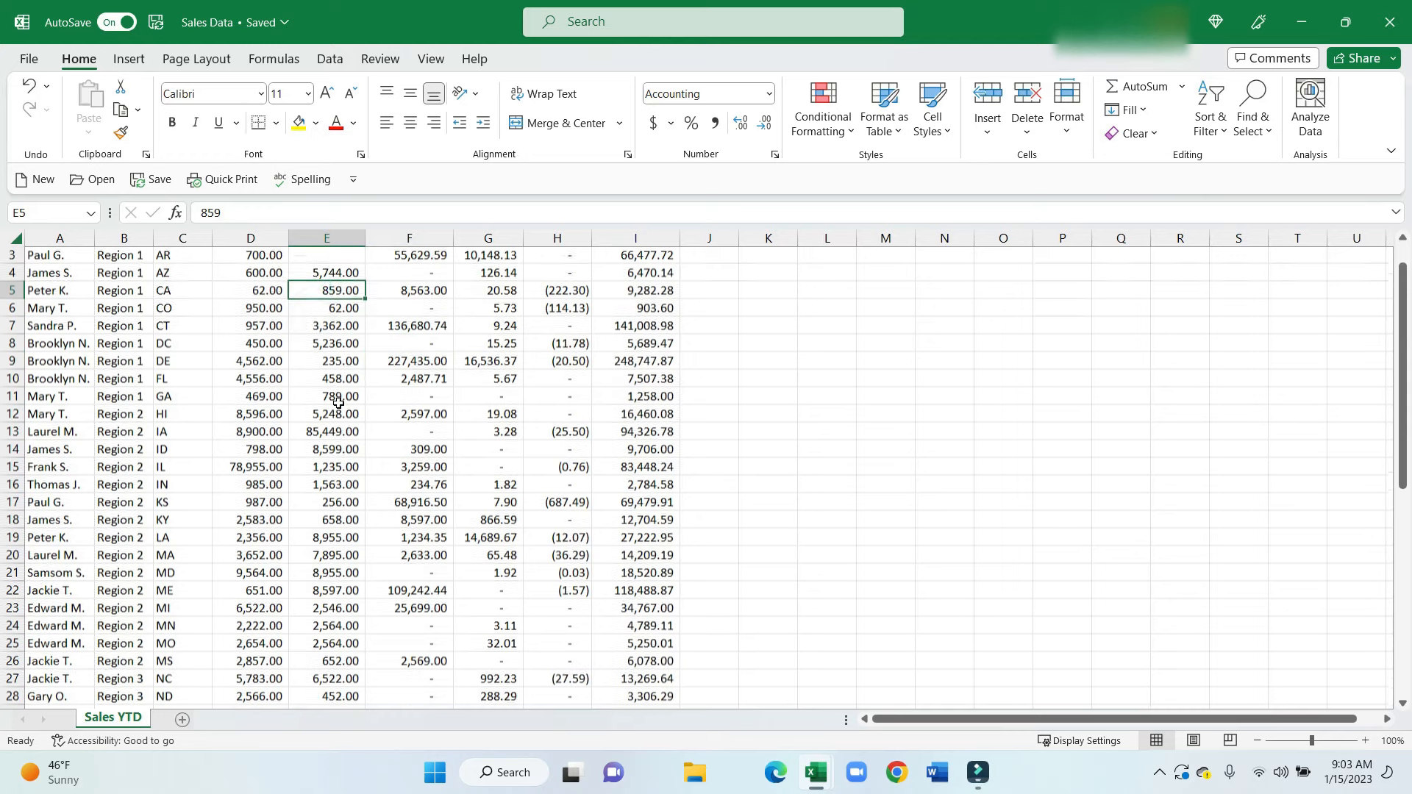
Examine the rows of the Sales YTD sheet and its Manager, Region, State, quarterly sales, Discounts and YTD Sales columns
{"action": "scroll", "coordinate": [329, 273], "scroll_direction": "down", "scroll_amount": 1}
{"action": "left_click", "coordinate": [401, 362]}
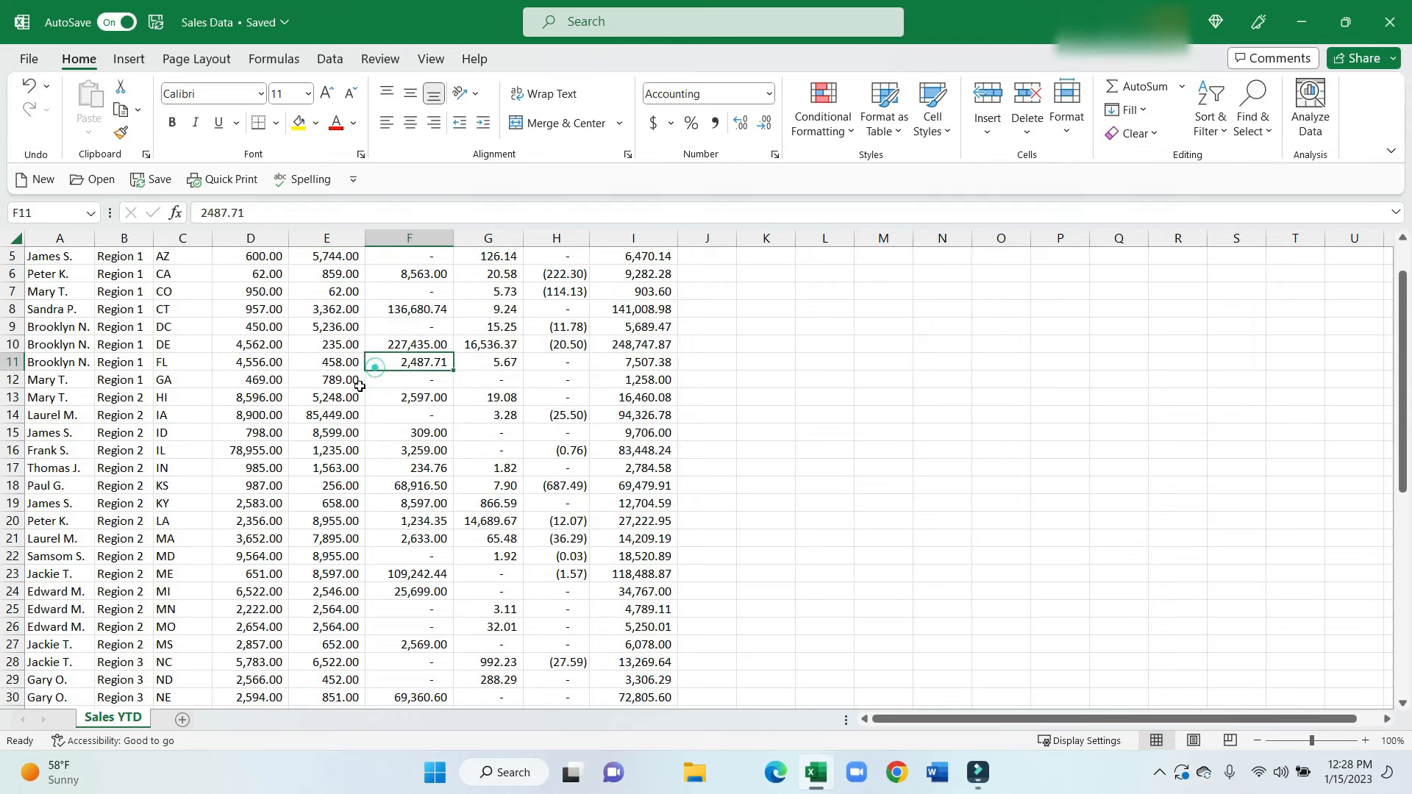
{"action": "scroll", "coordinate": [294, 357], "scroll_direction": "up", "scroll_amount": 1}
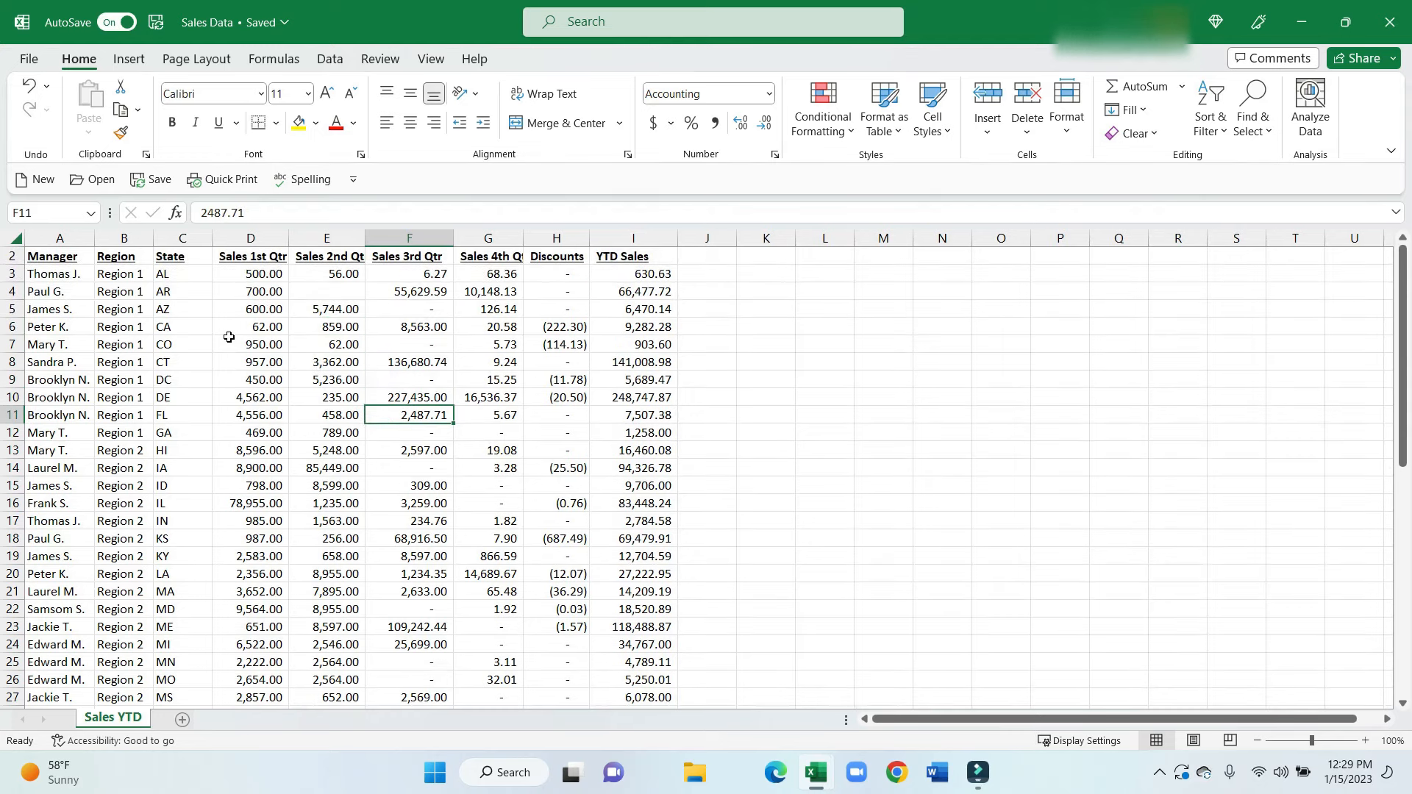
{"action": "scroll", "coordinate": [312, 321], "scroll_direction": "down", "scroll_amount": 3}
{"action": "scroll", "coordinate": [312, 320], "scroll_direction": "up", "scroll_amount": 3}
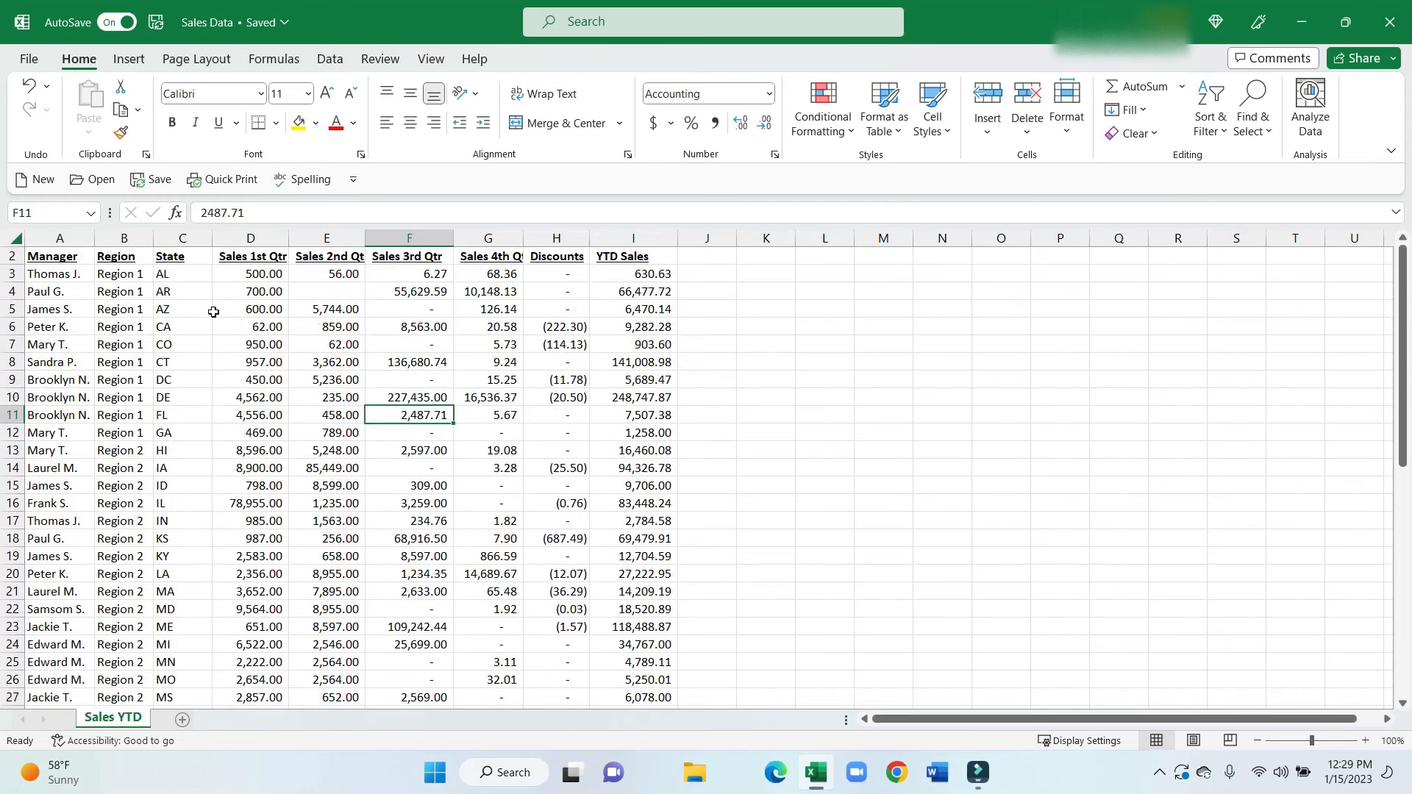
{"action": "left_click", "coordinate": [69, 237]}
{"action": "left_click", "coordinate": [121, 237]}
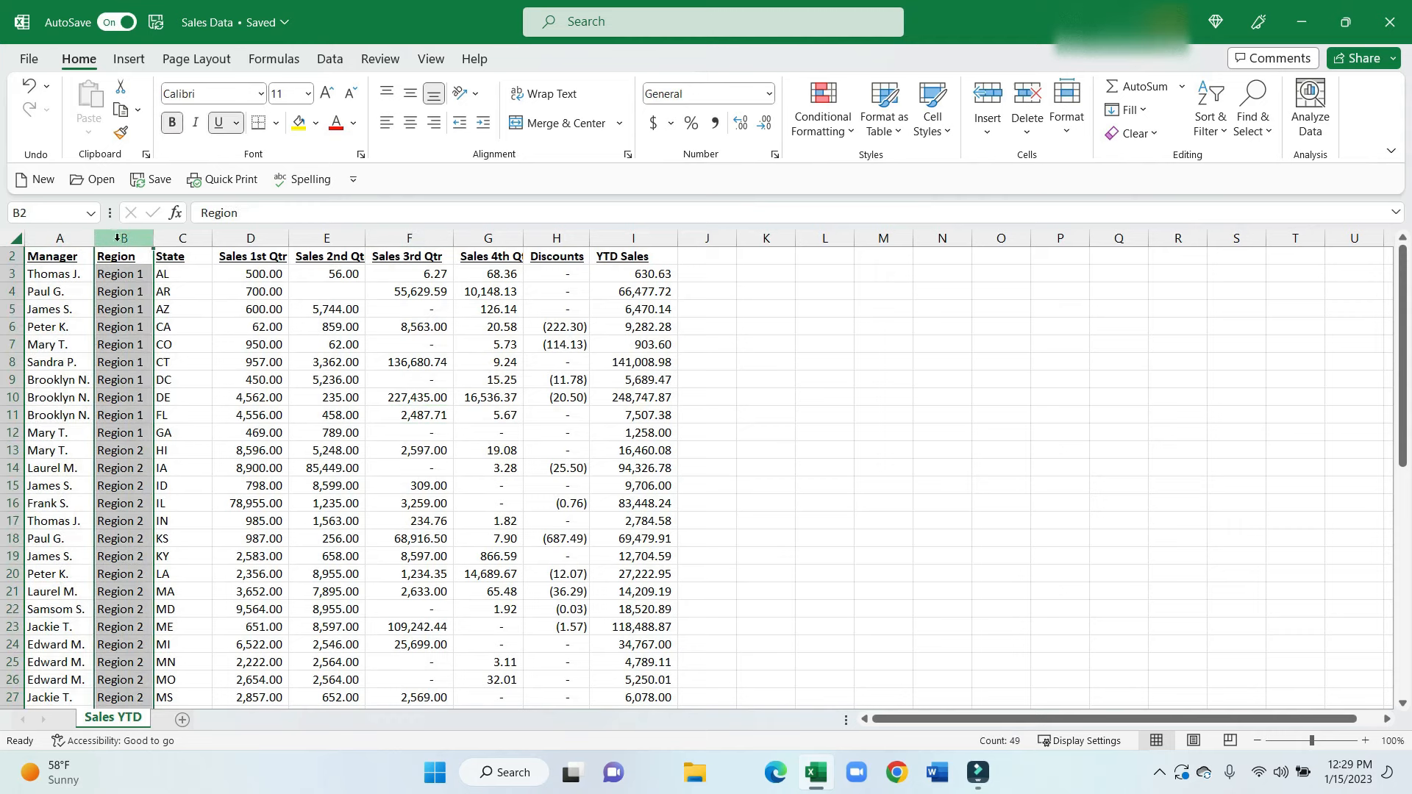
{"action": "left_click", "coordinate": [153, 239]}
{"action": "left_click_drag", "start_coordinate": [233, 239], "coordinate": [471, 263]}
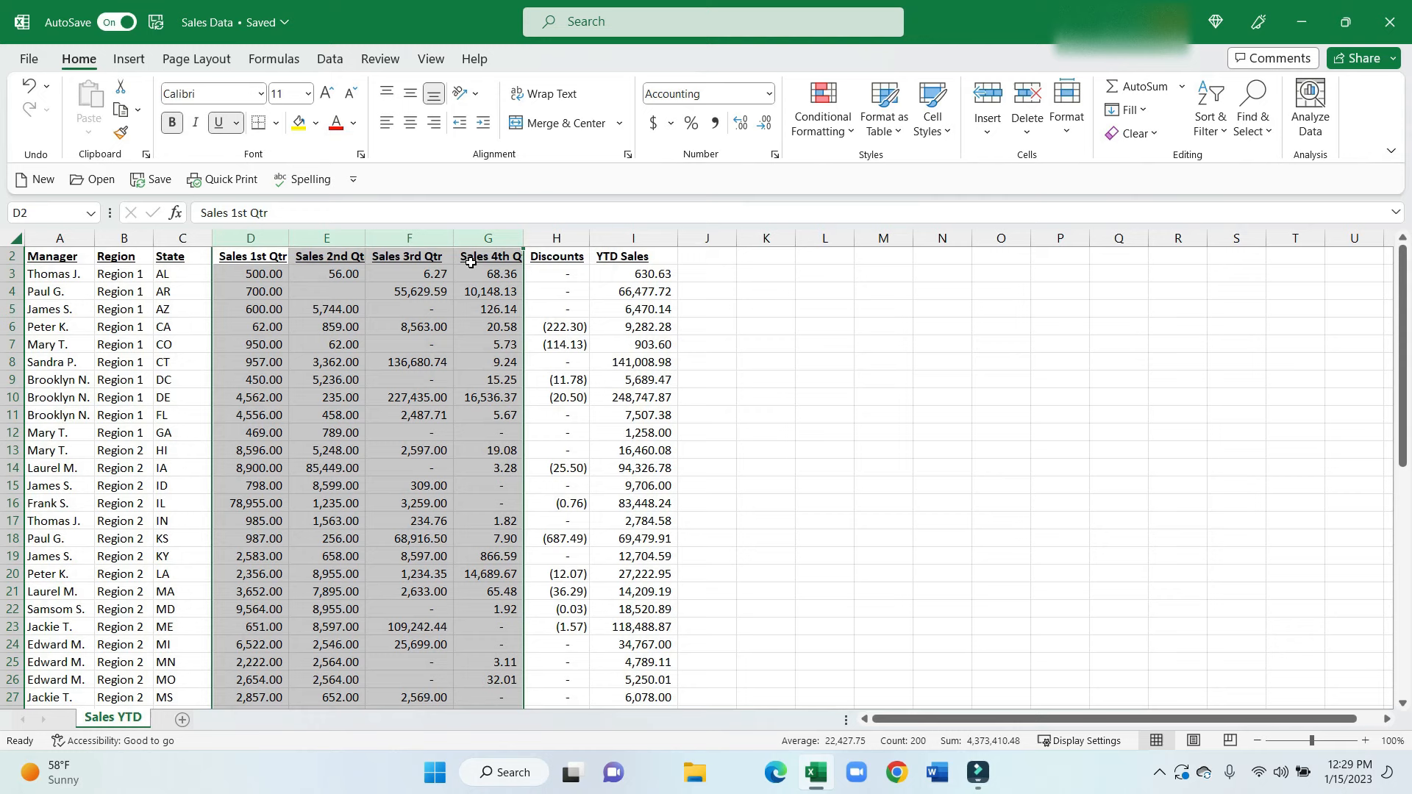
{"action": "left_click", "coordinate": [552, 274]}
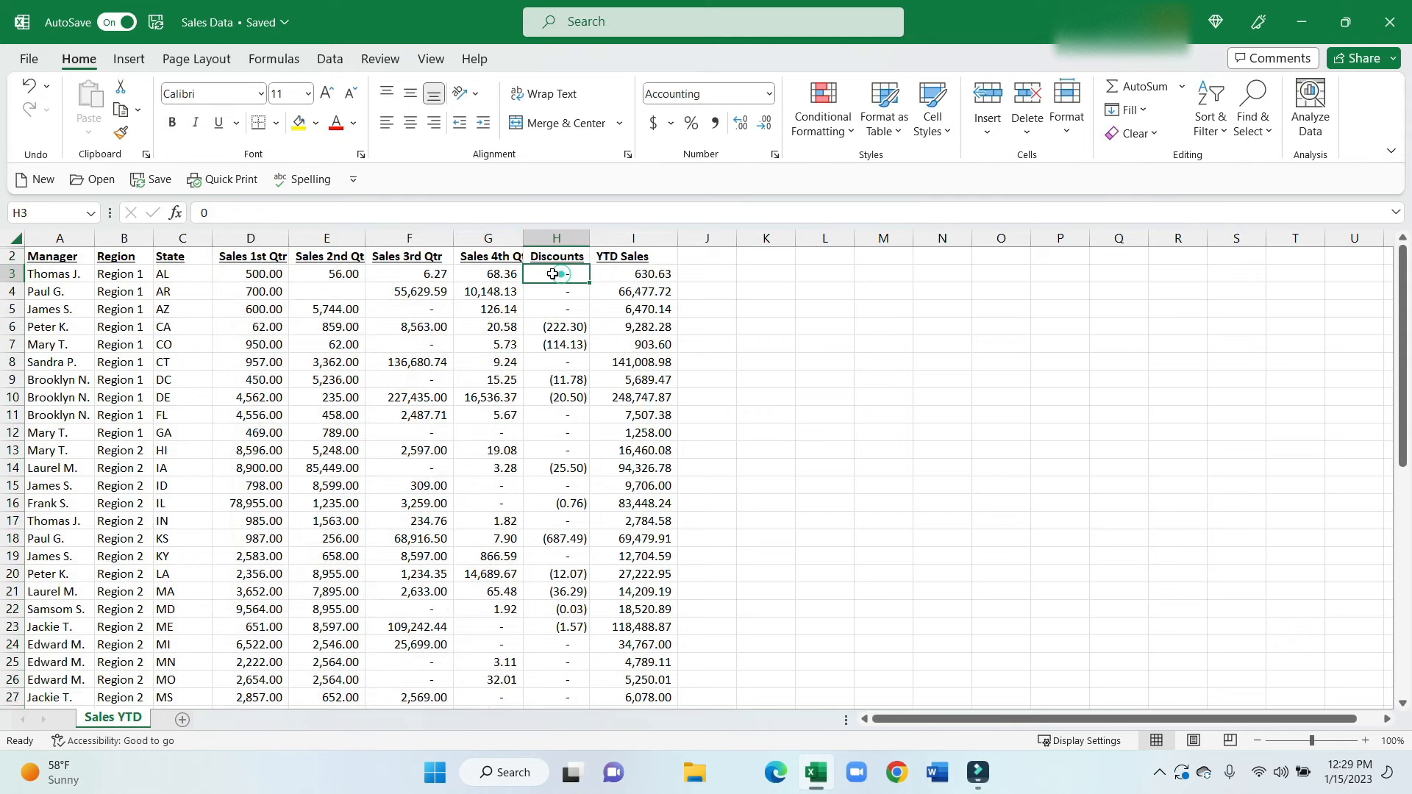
{"action": "left_click", "coordinate": [655, 256]}
{"action": "left_click", "coordinate": [650, 273]}
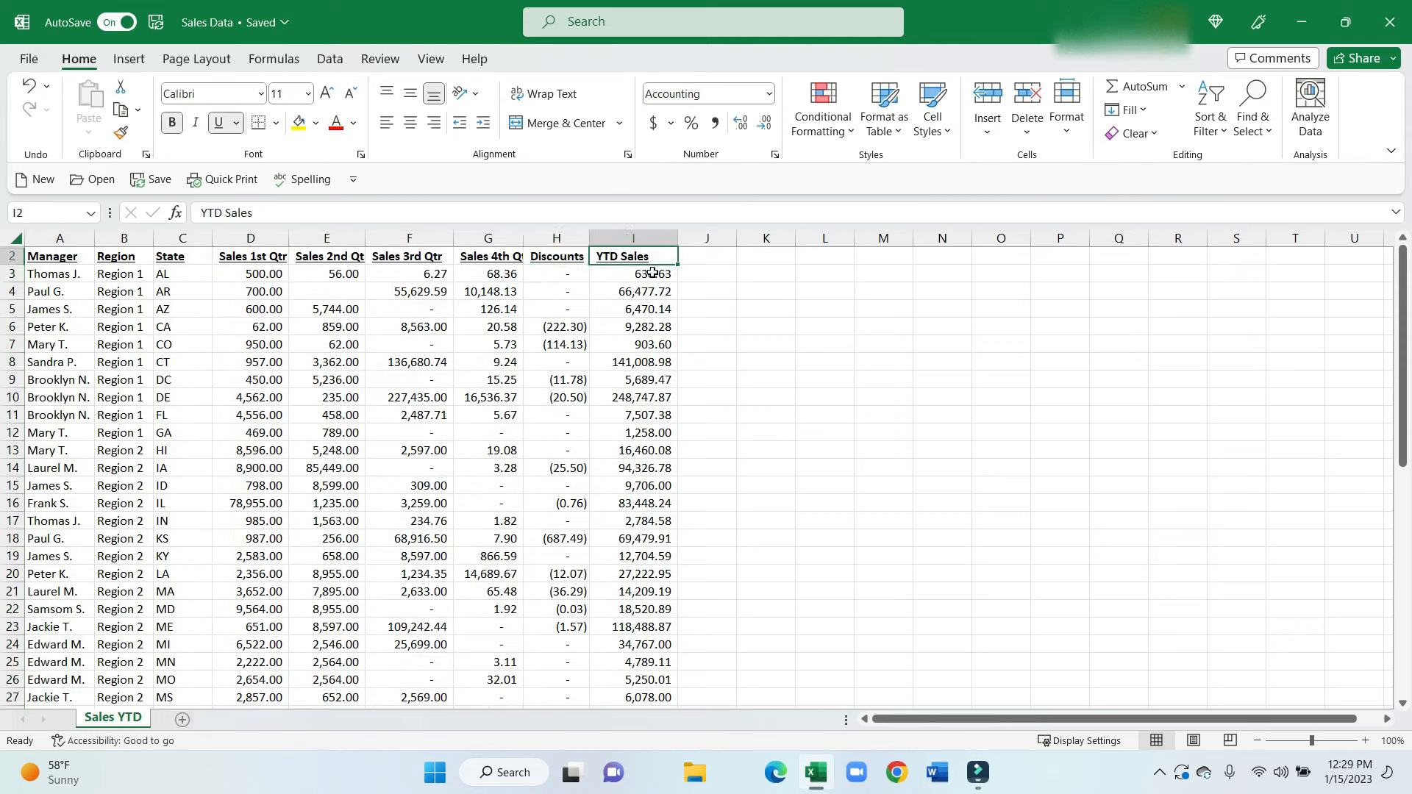
{"action": "left_click", "coordinate": [651, 273]}
{"action": "left_click", "coordinate": [123, 273]}
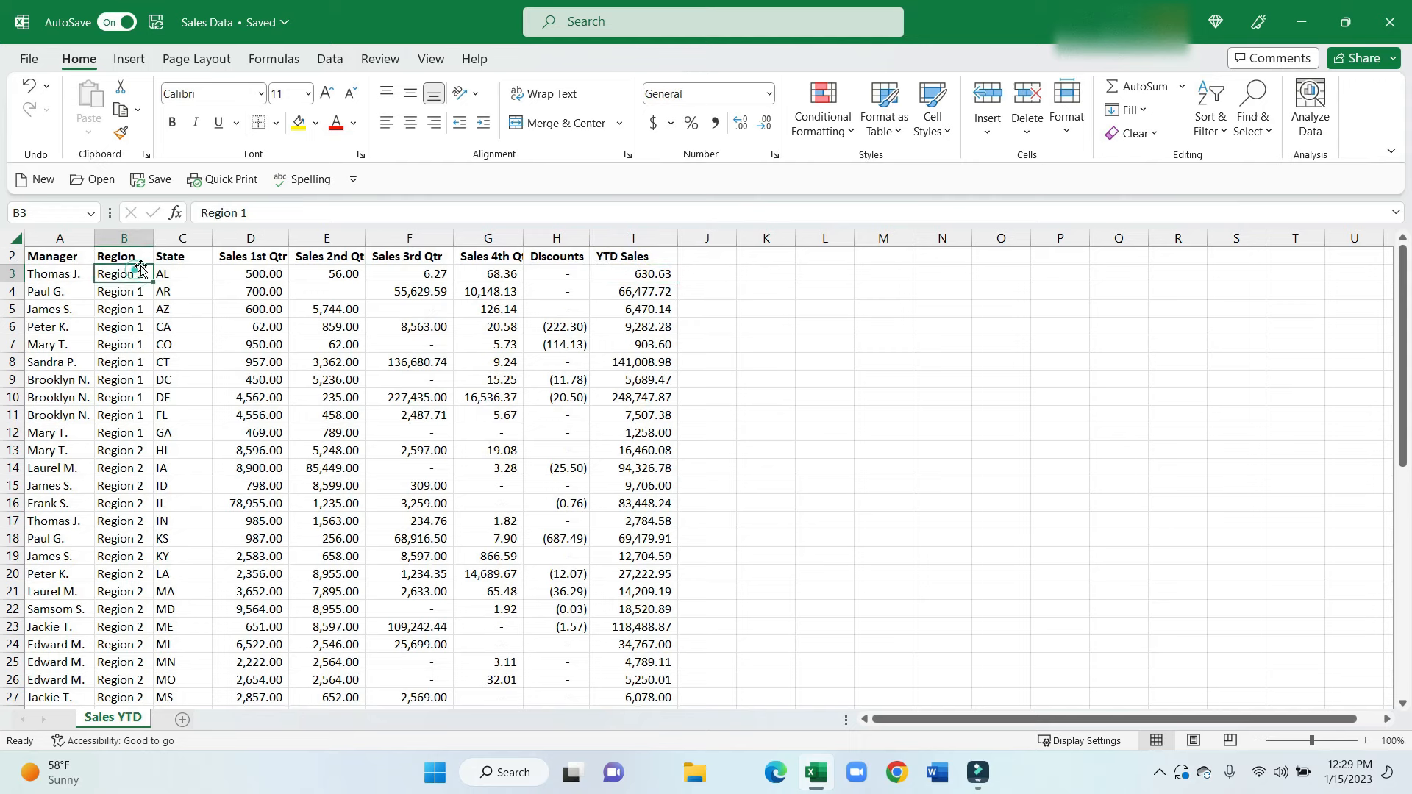
{"action": "left_click", "coordinate": [66, 272]}
{"action": "left_click", "coordinate": [86, 303]}
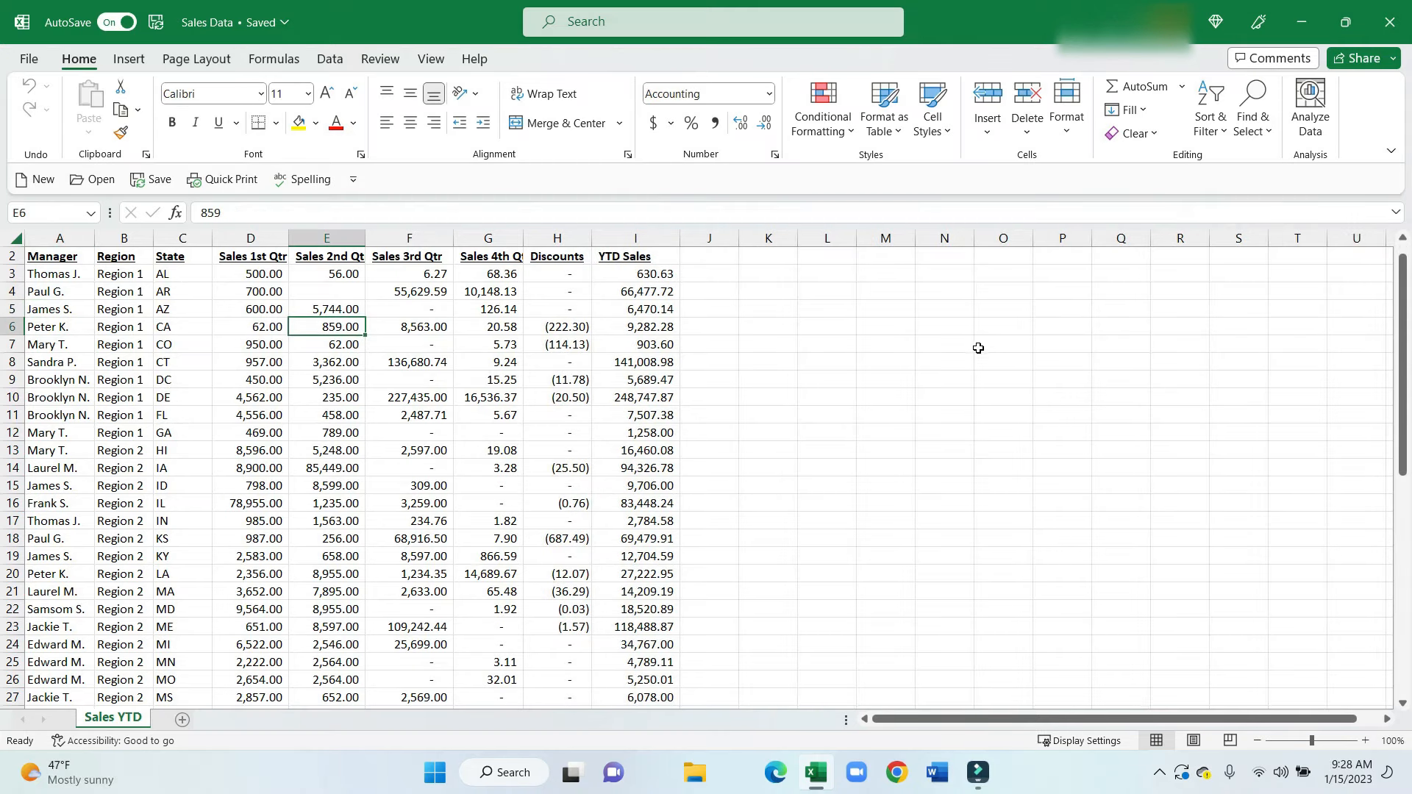
Insert the last recommended PivotTable, which sums Sales 4th, 2nd and 1st Qtr by Manager and State
{"action": "left_click", "coordinate": [129, 61]}
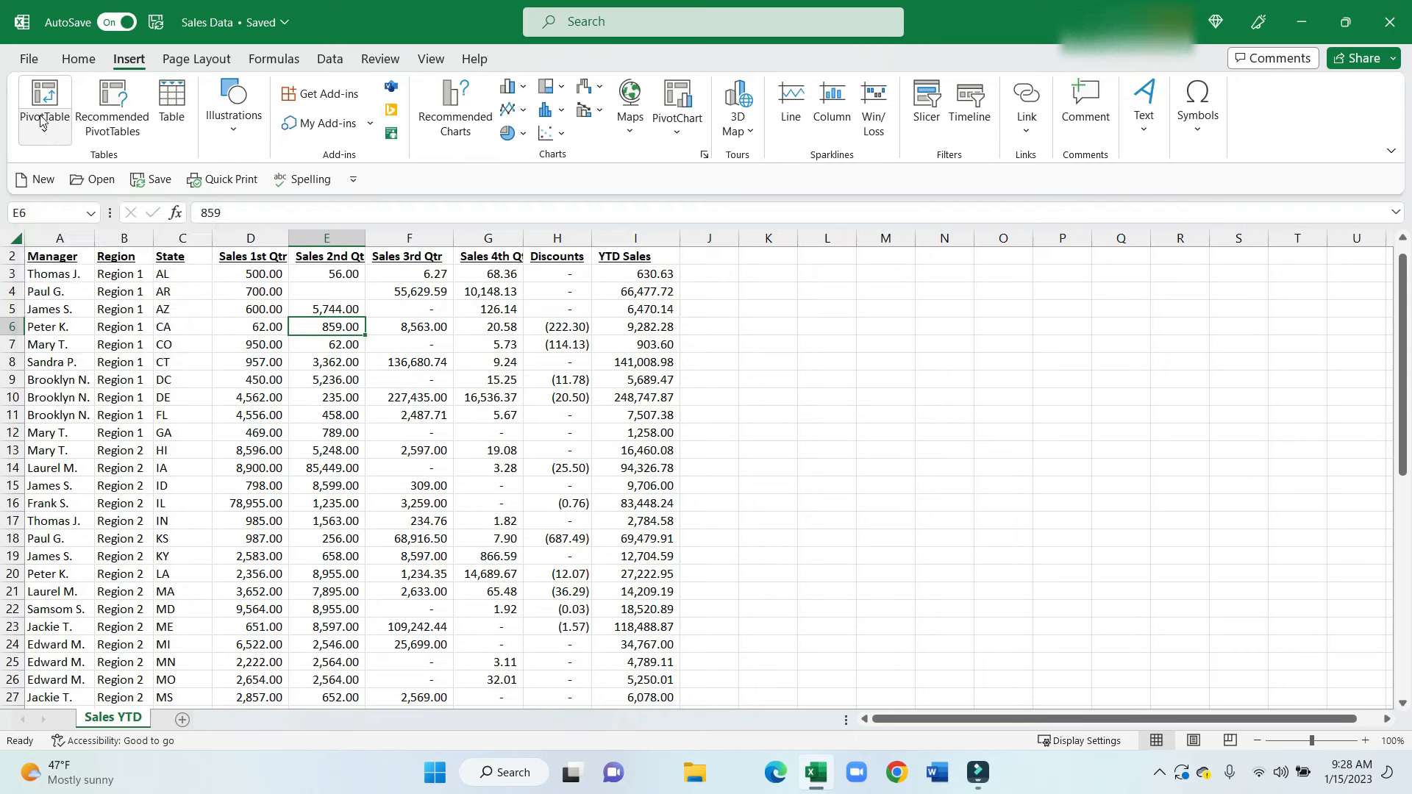
{"action": "left_click", "coordinate": [112, 112]}
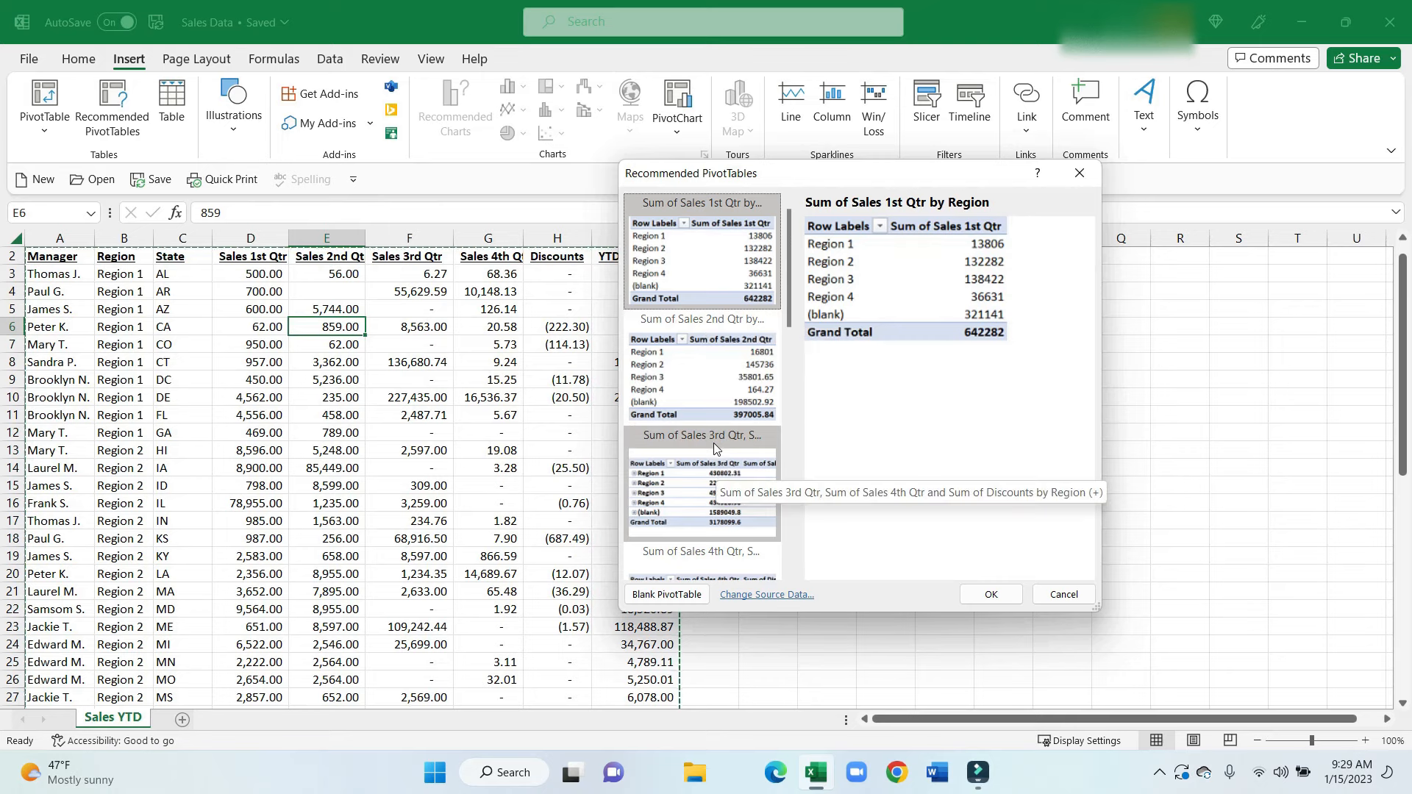
{"action": "scroll", "coordinate": [713, 443], "scroll_direction": "down", "scroll_amount": 5}
{"action": "scroll", "coordinate": [713, 446], "scroll_direction": "down", "scroll_amount": 1}
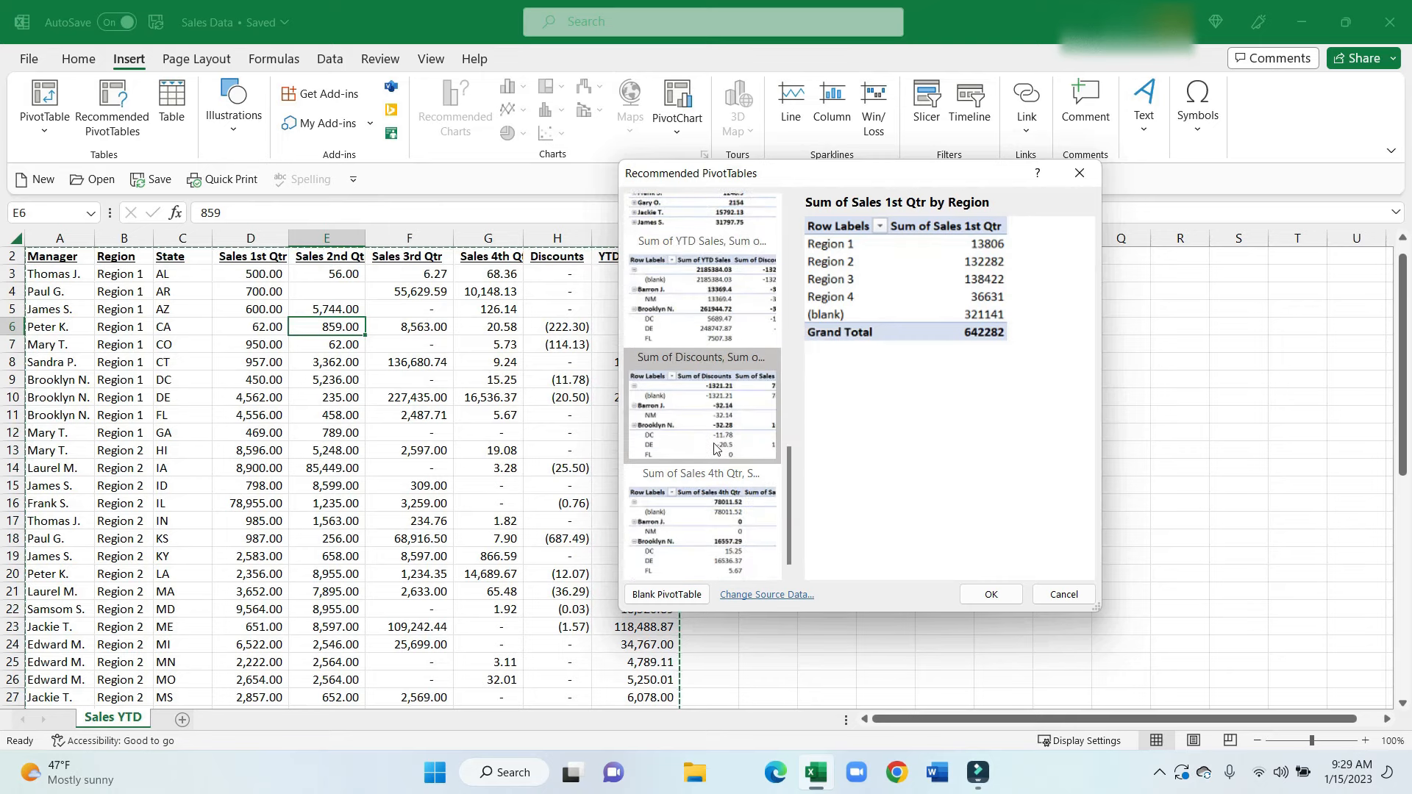
{"action": "left_click", "coordinate": [697, 518]}
{"action": "double_click", "coordinate": [696, 516]}
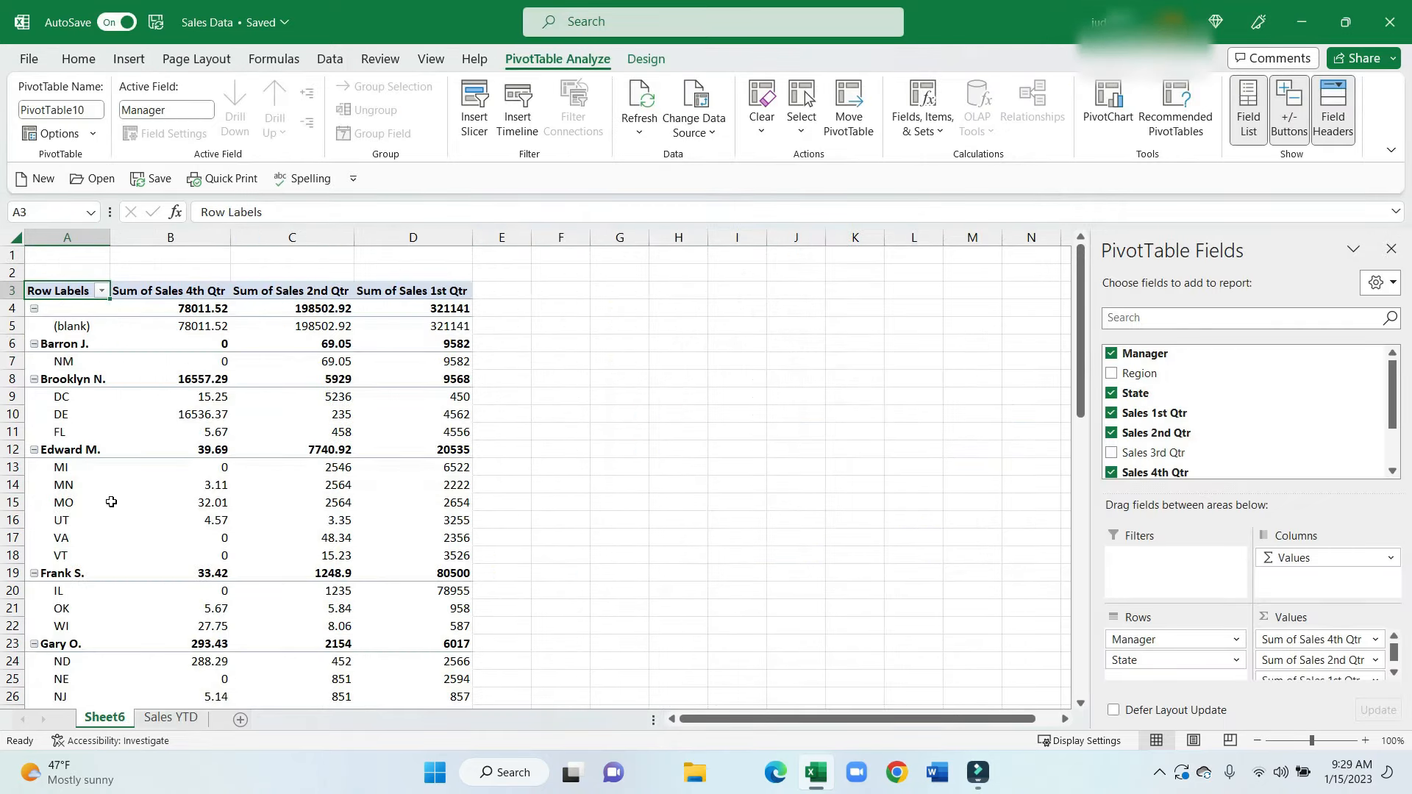
Filter the PivotTable's row labels to exclude the blank Manager entry
{"action": "left_click", "coordinate": [102, 292]}
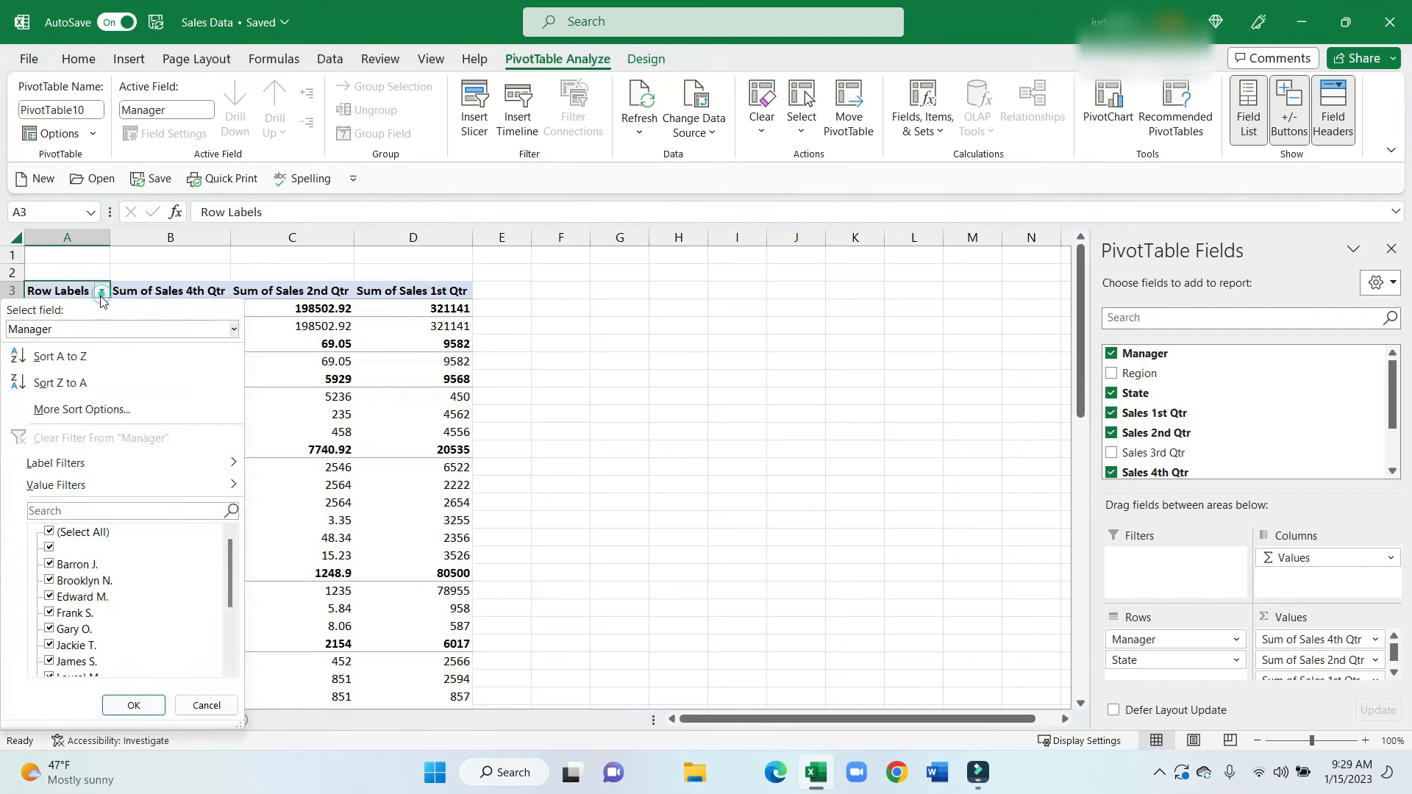
{"action": "left_click", "coordinate": [50, 546]}
{"action": "left_click", "coordinate": [137, 704]}
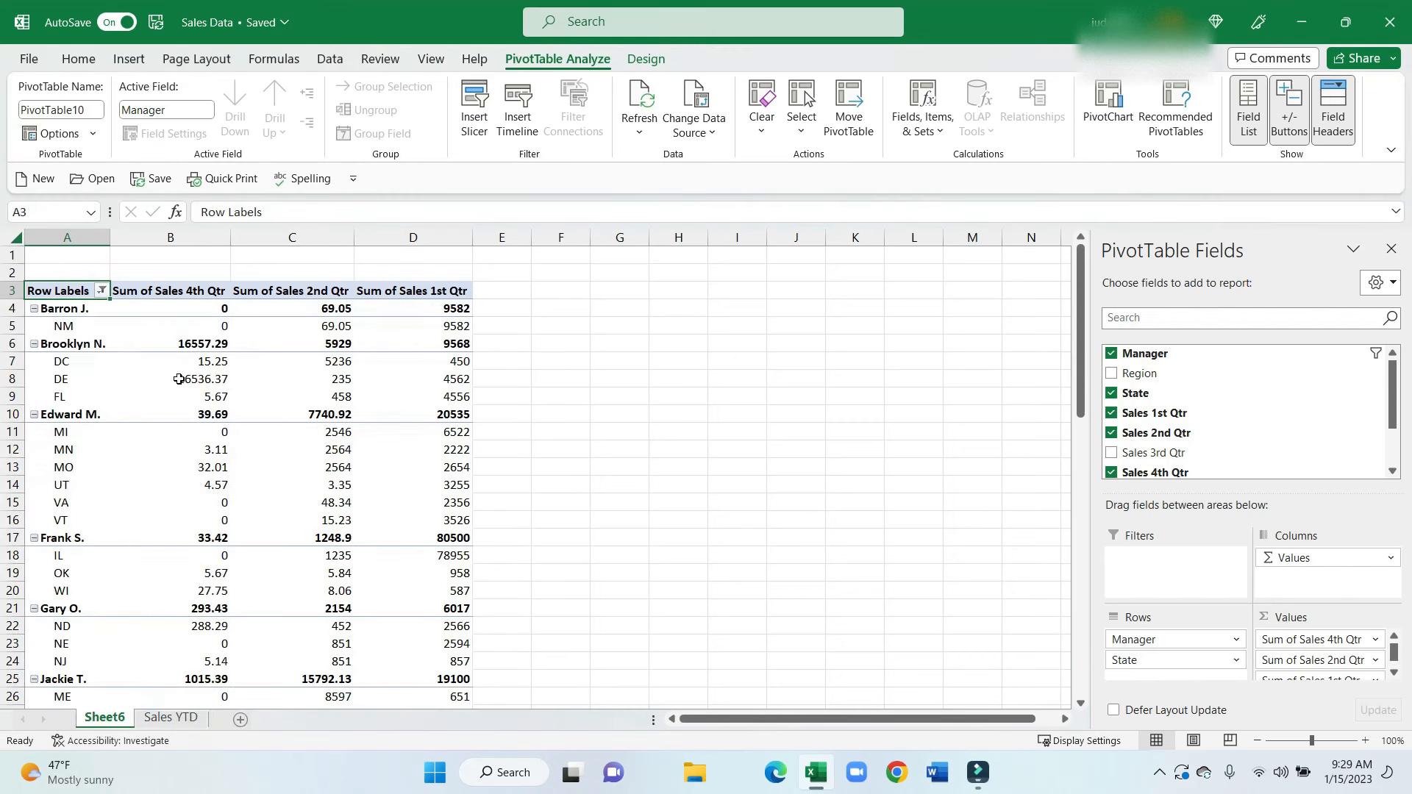
Apply the comma number style to the three quarterly sum columns B to D of the PivotTable
{"action": "left_click_drag", "start_coordinate": [177, 236], "coordinate": [372, 246]}
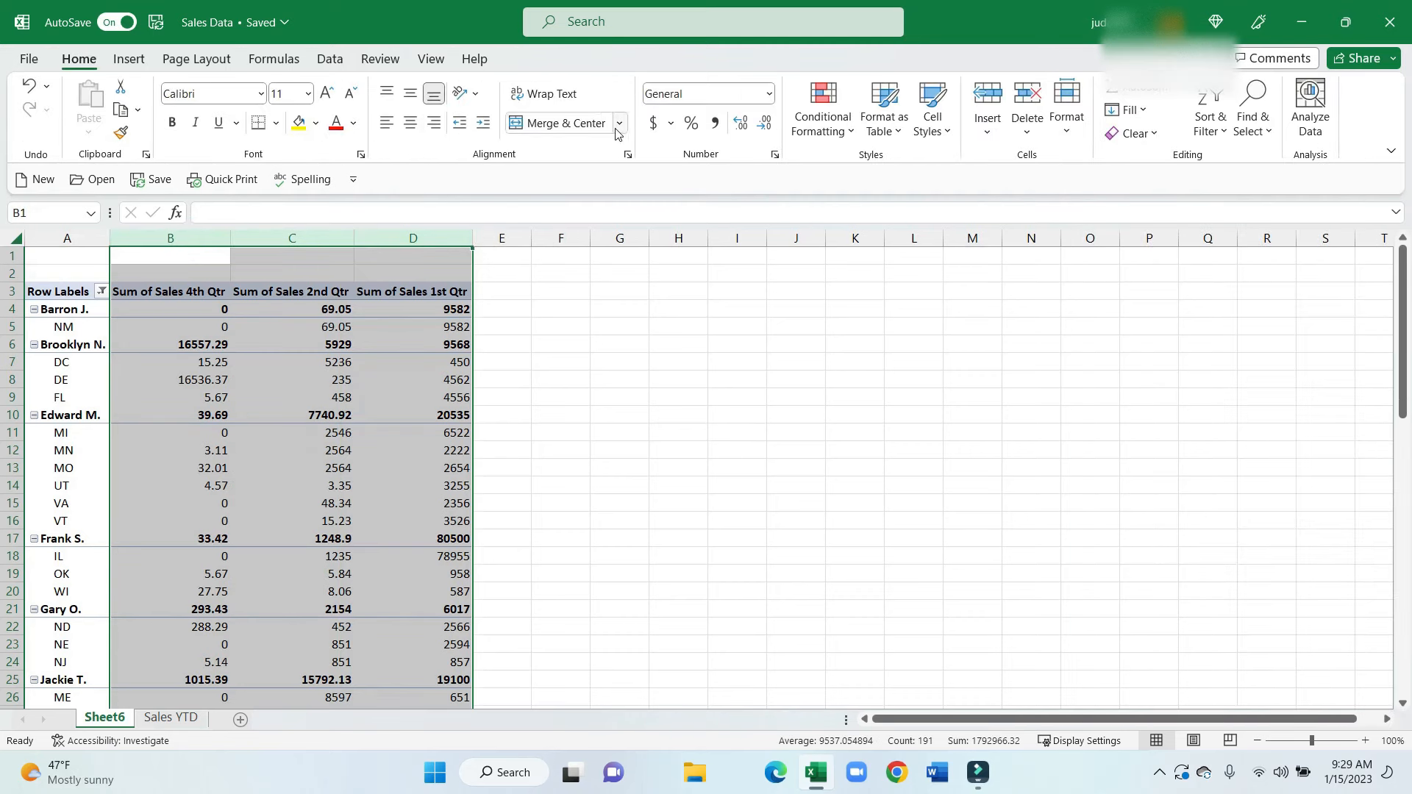
{"action": "left_click", "coordinate": [715, 123]}
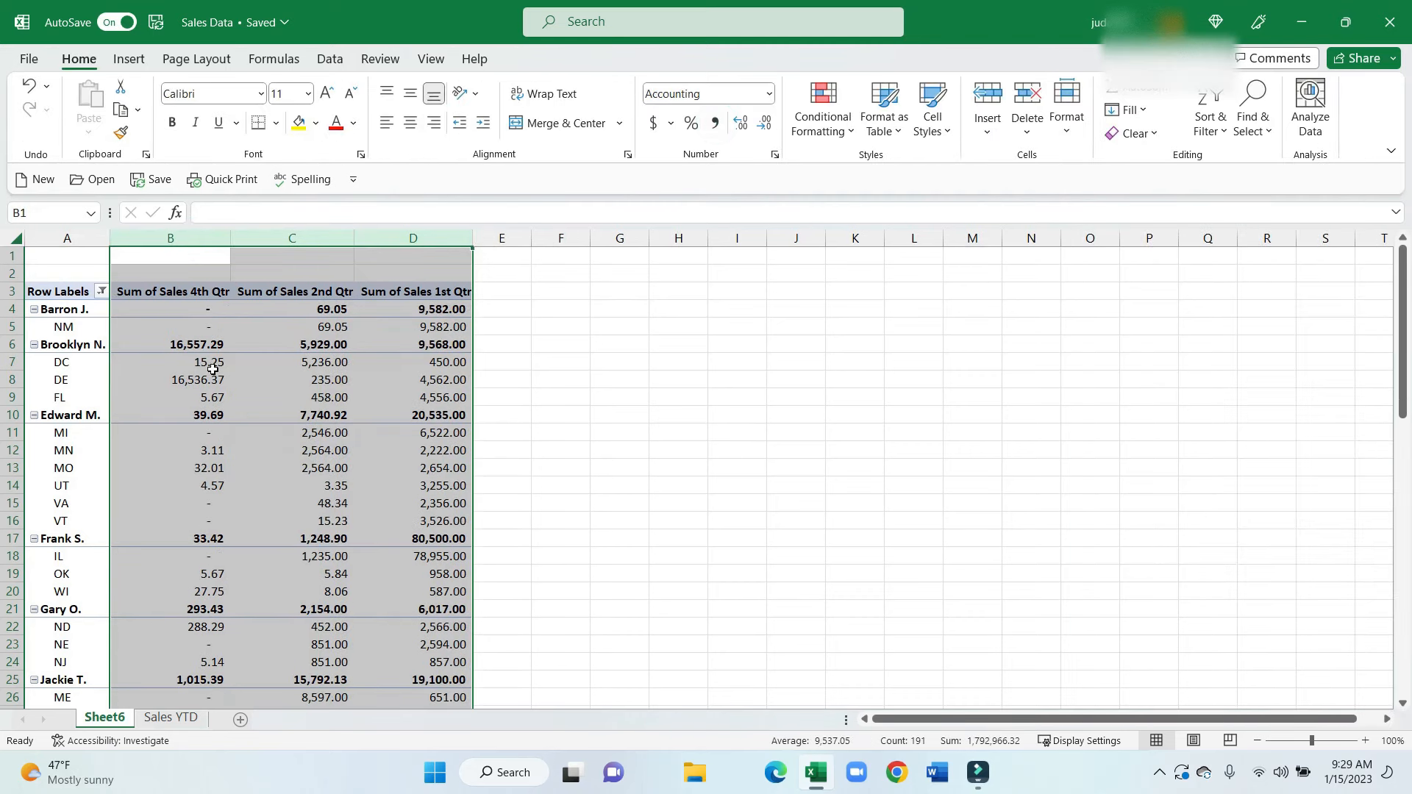
{"action": "left_click", "coordinate": [537, 380]}
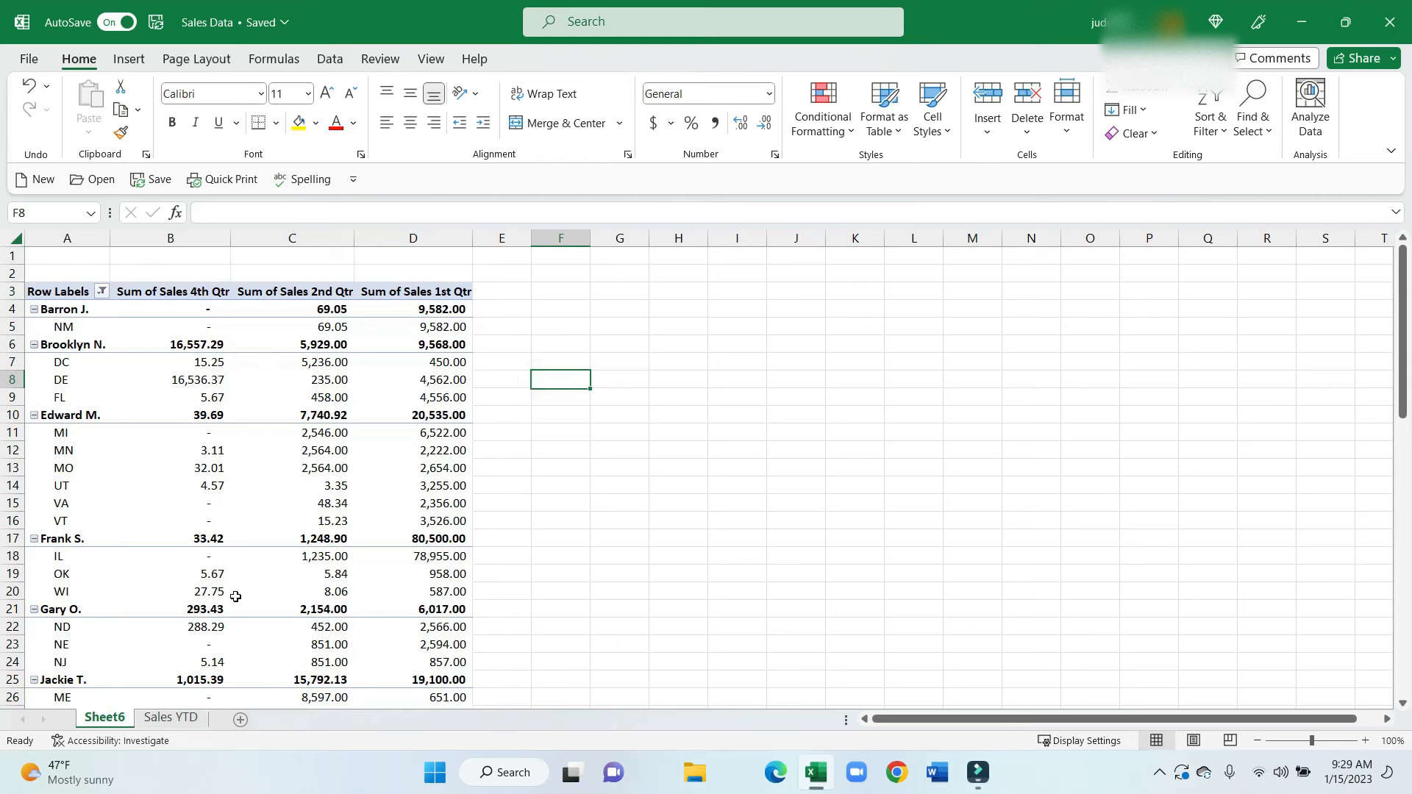
Delete the Sheet6 worksheet containing the recommended PivotTable
{"action": "right_click", "coordinate": [110, 721]}
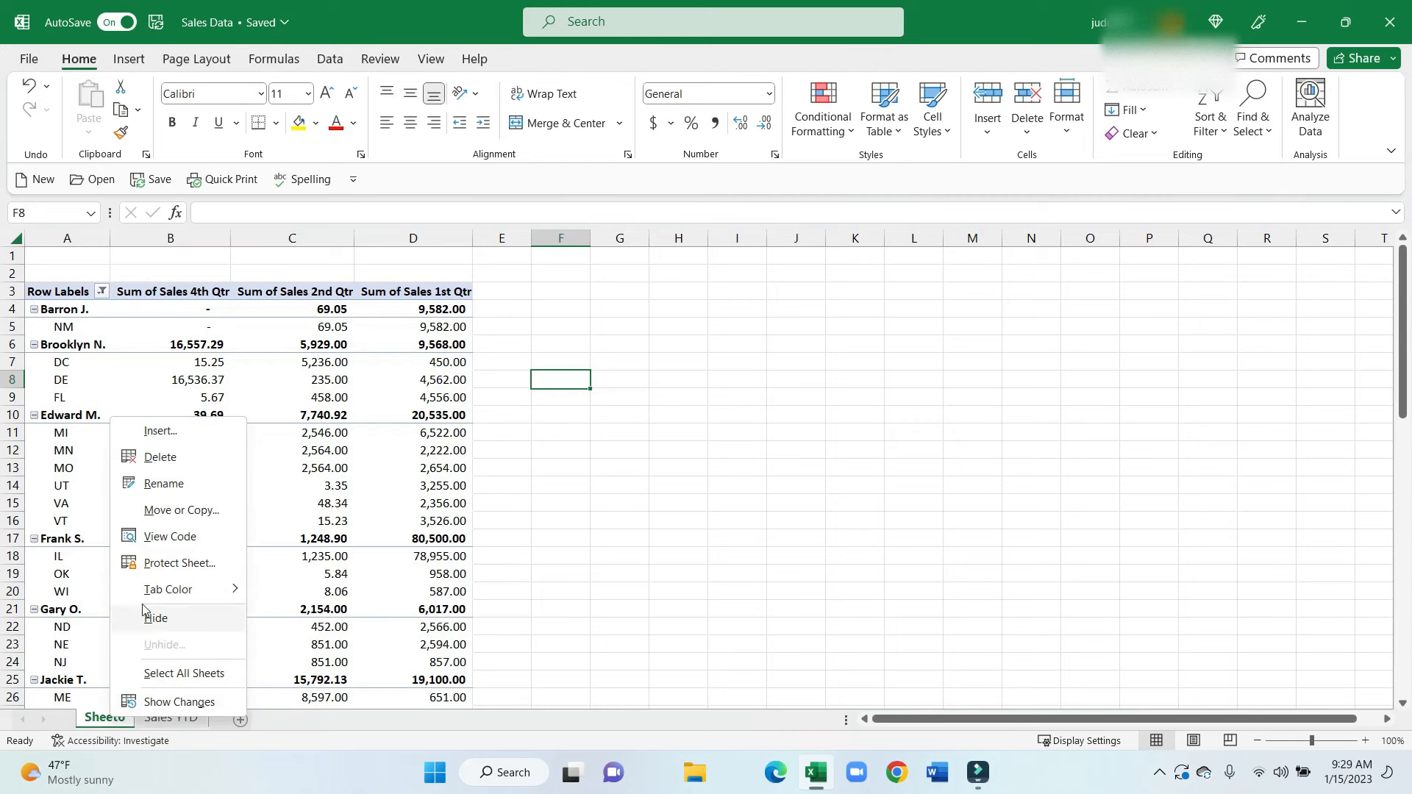
{"action": "left_click", "coordinate": [161, 455]}
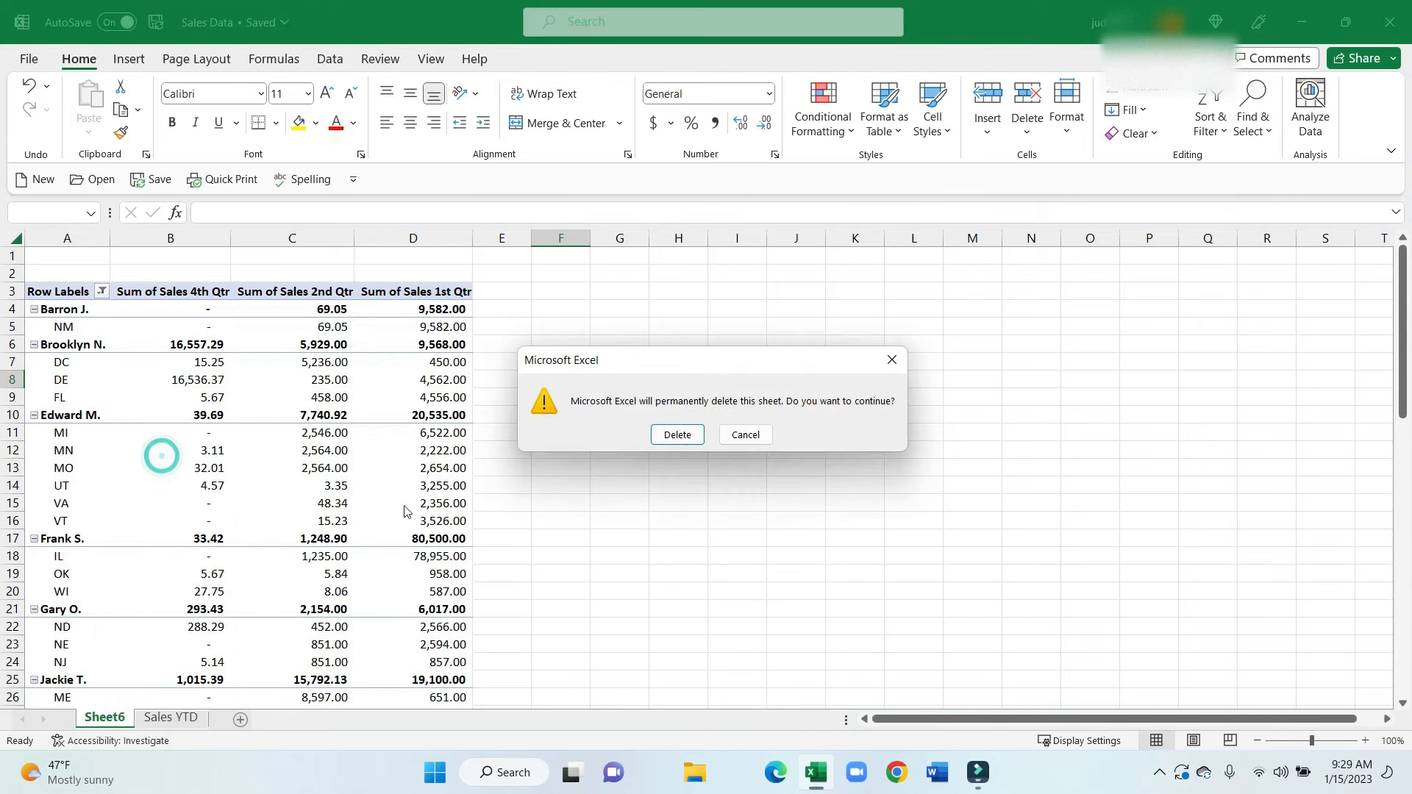
{"action": "left_click", "coordinate": [677, 435]}
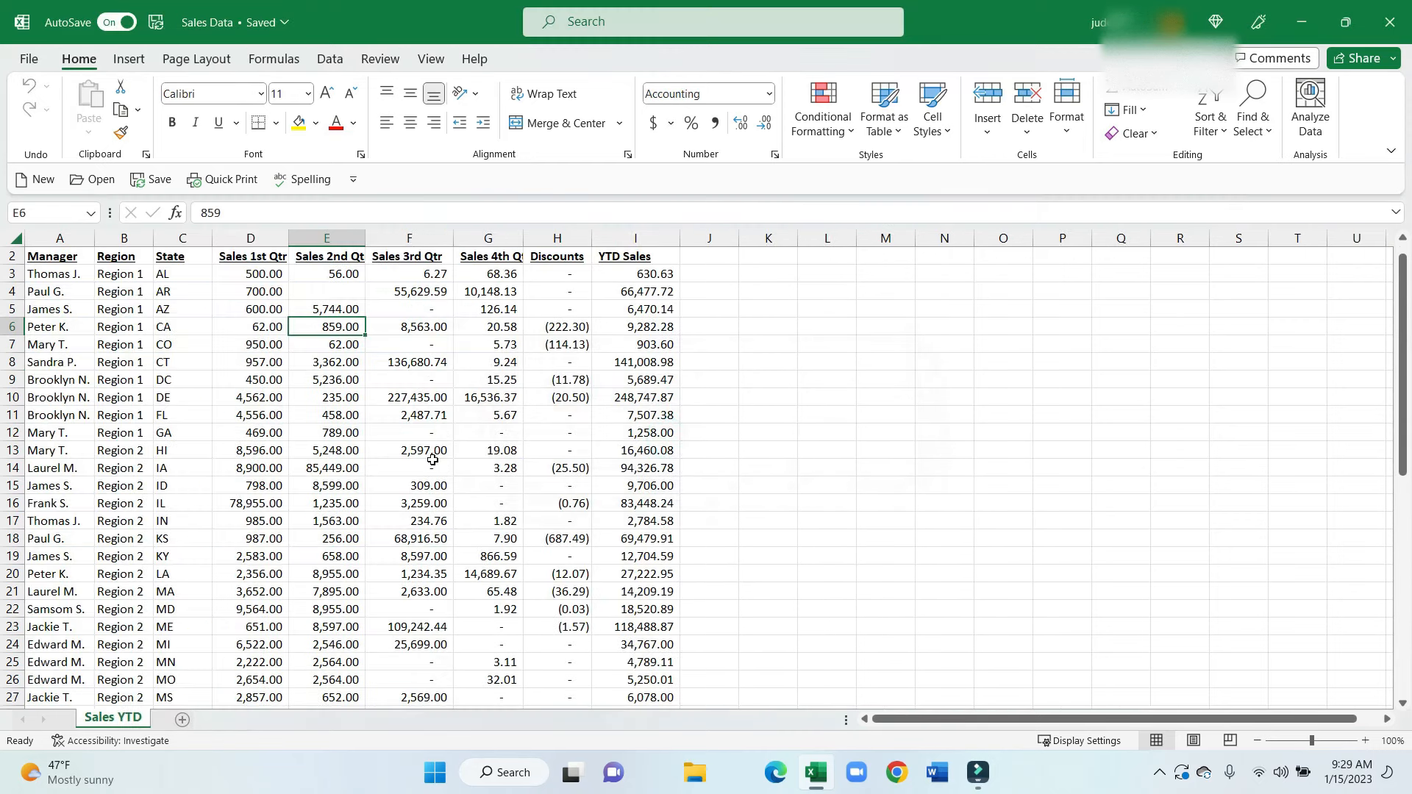
Create a blank PivotTable from the range 'Sales YTD'!$A$2:$I$53 on a new worksheet
{"action": "left_click", "coordinate": [55, 256]}
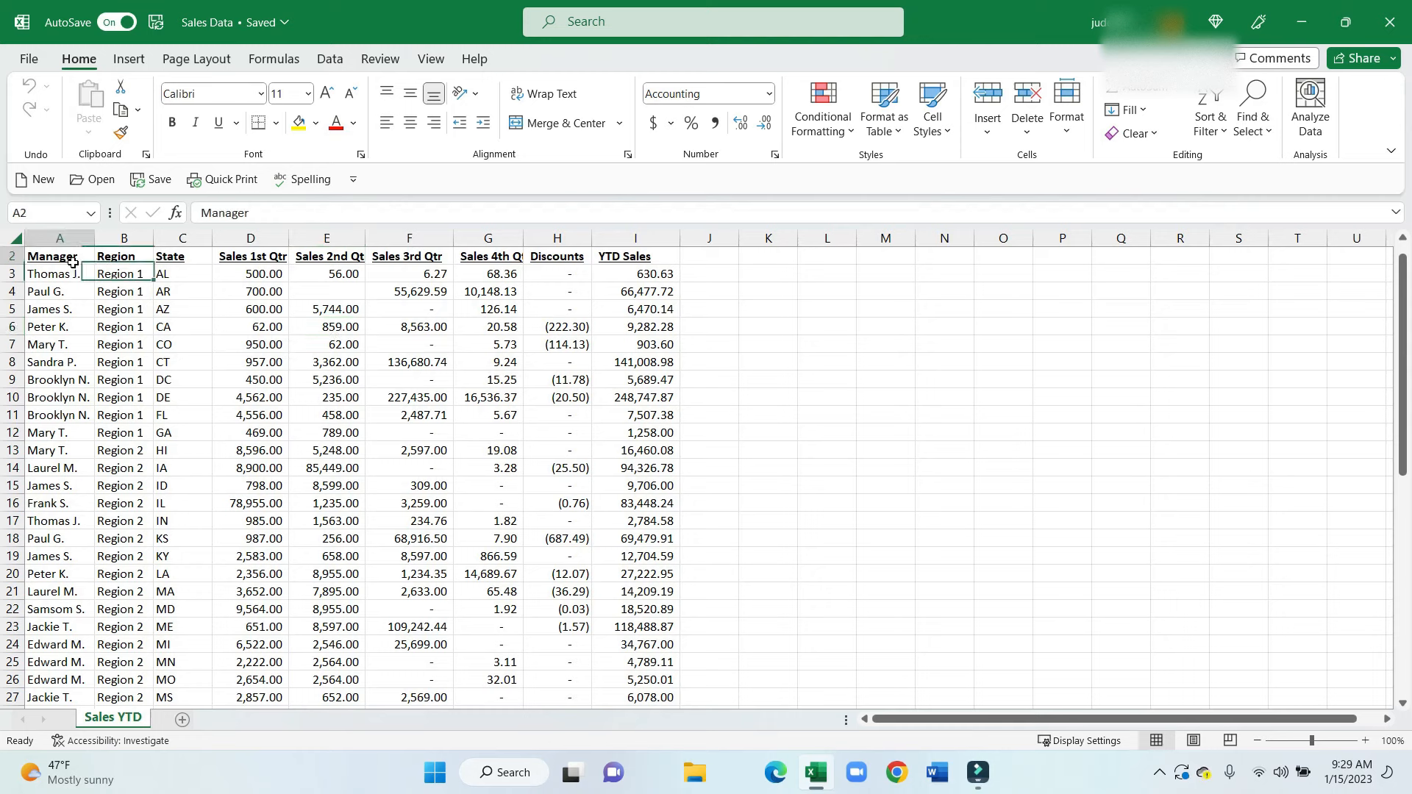
{"action": "left_click", "coordinate": [129, 60]}
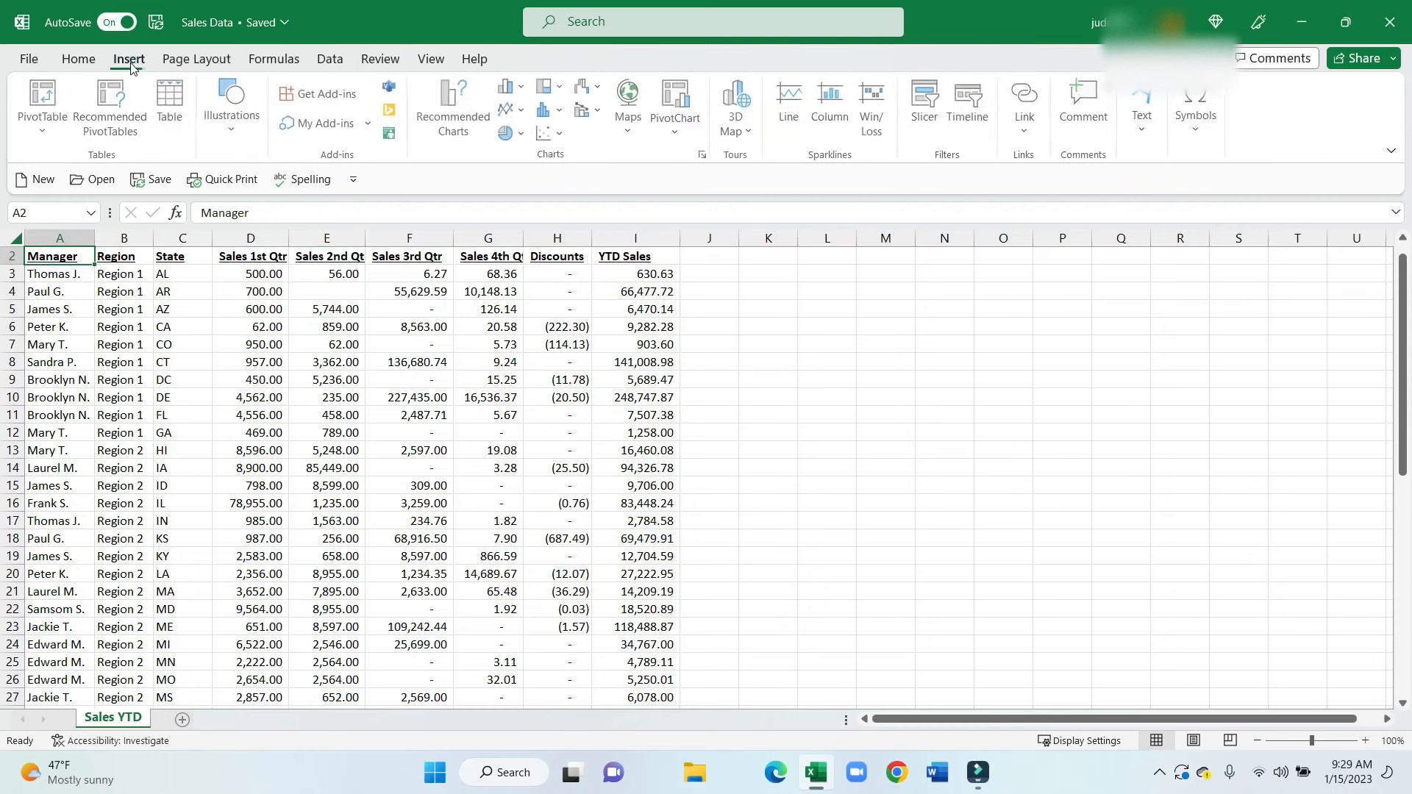
{"action": "left_click", "coordinate": [46, 133]}
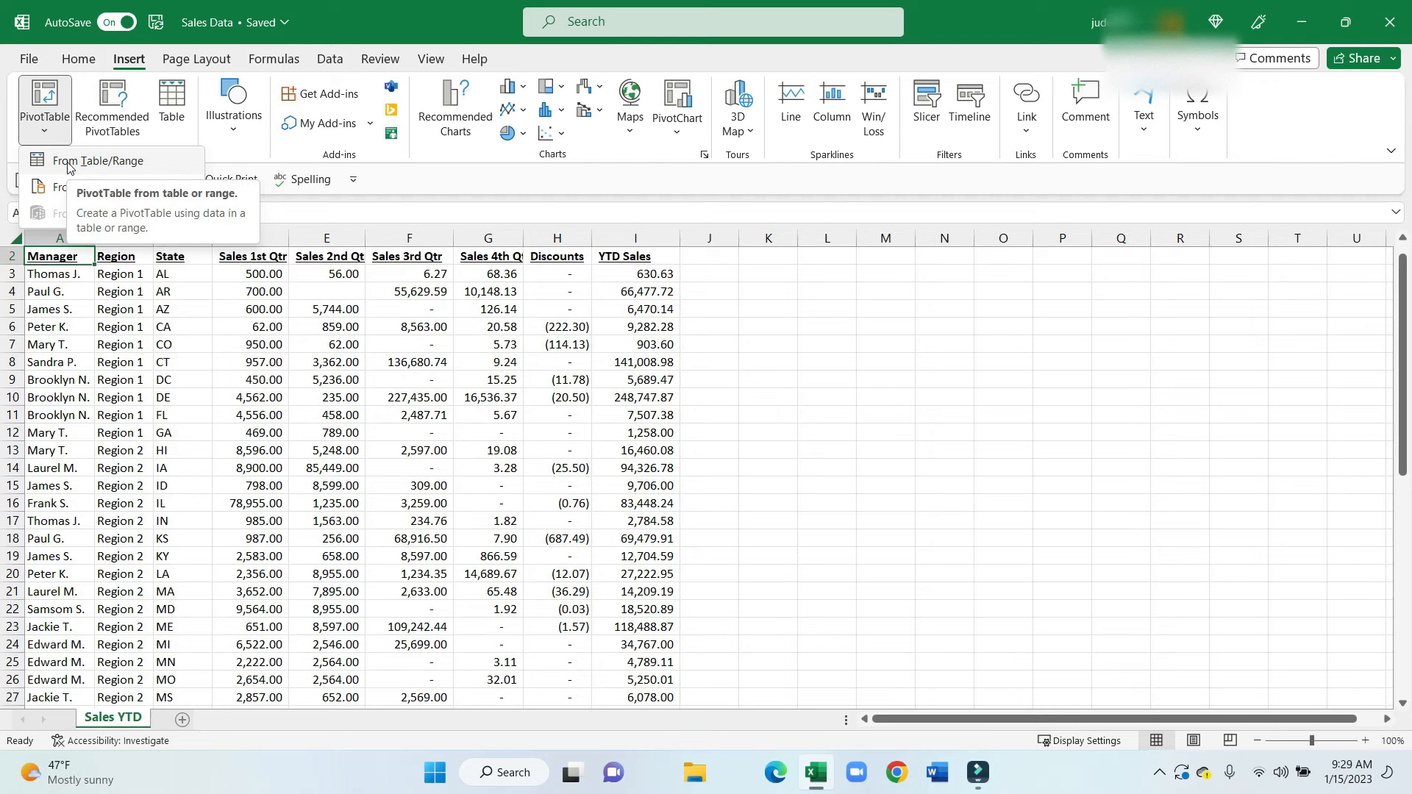
{"action": "left_click", "coordinate": [67, 163]}
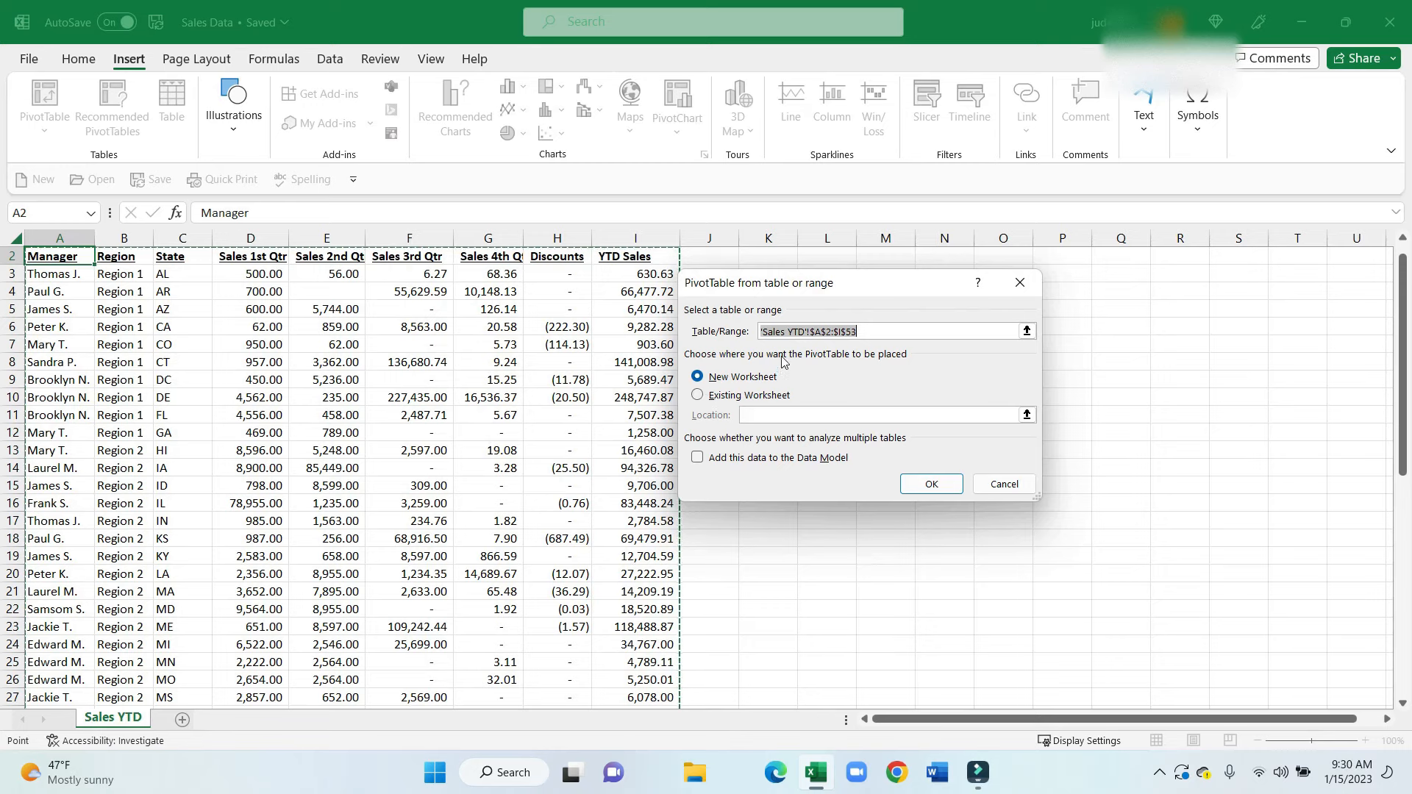
{"action": "left_click_drag", "start_coordinate": [809, 292], "coordinate": [665, 317]}
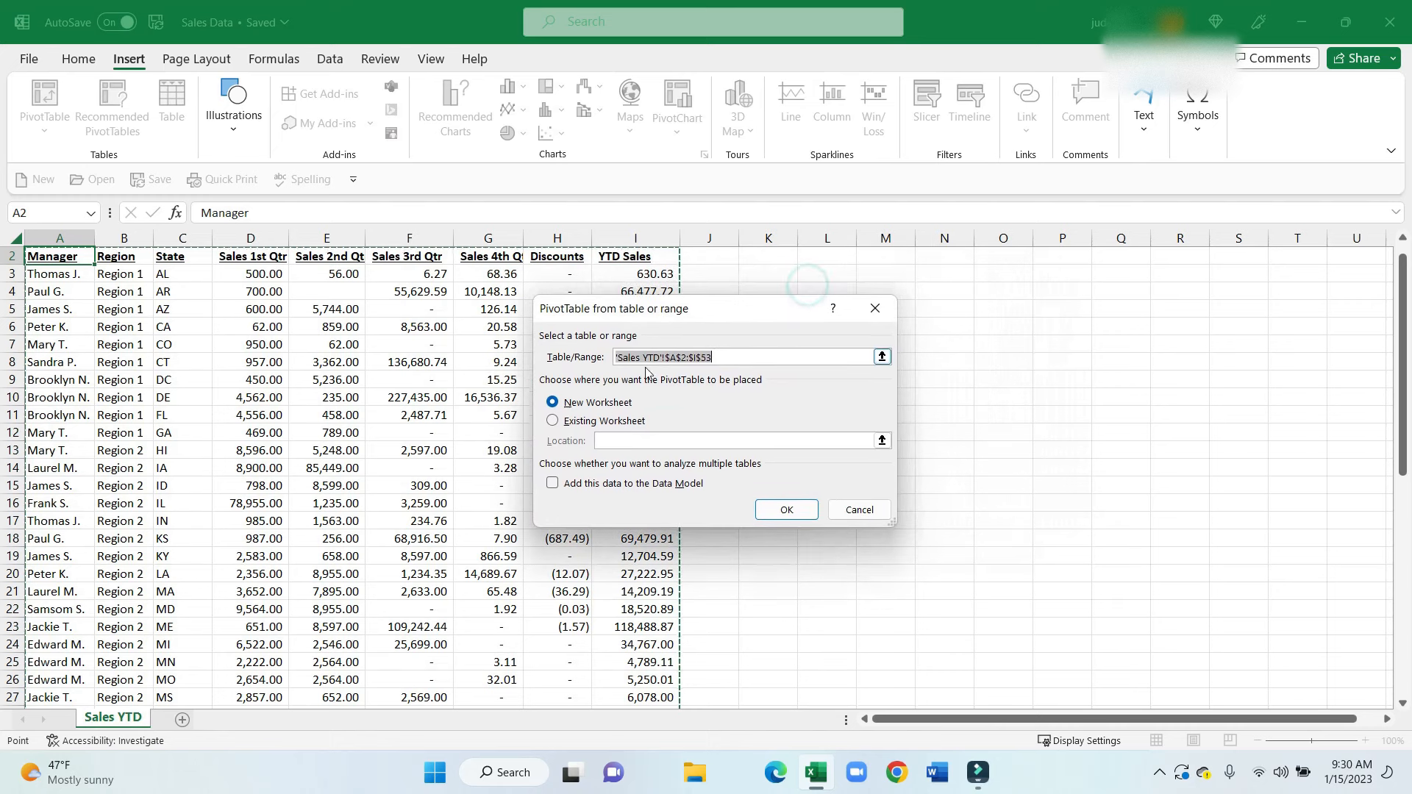
{"action": "left_click", "coordinate": [590, 421]}
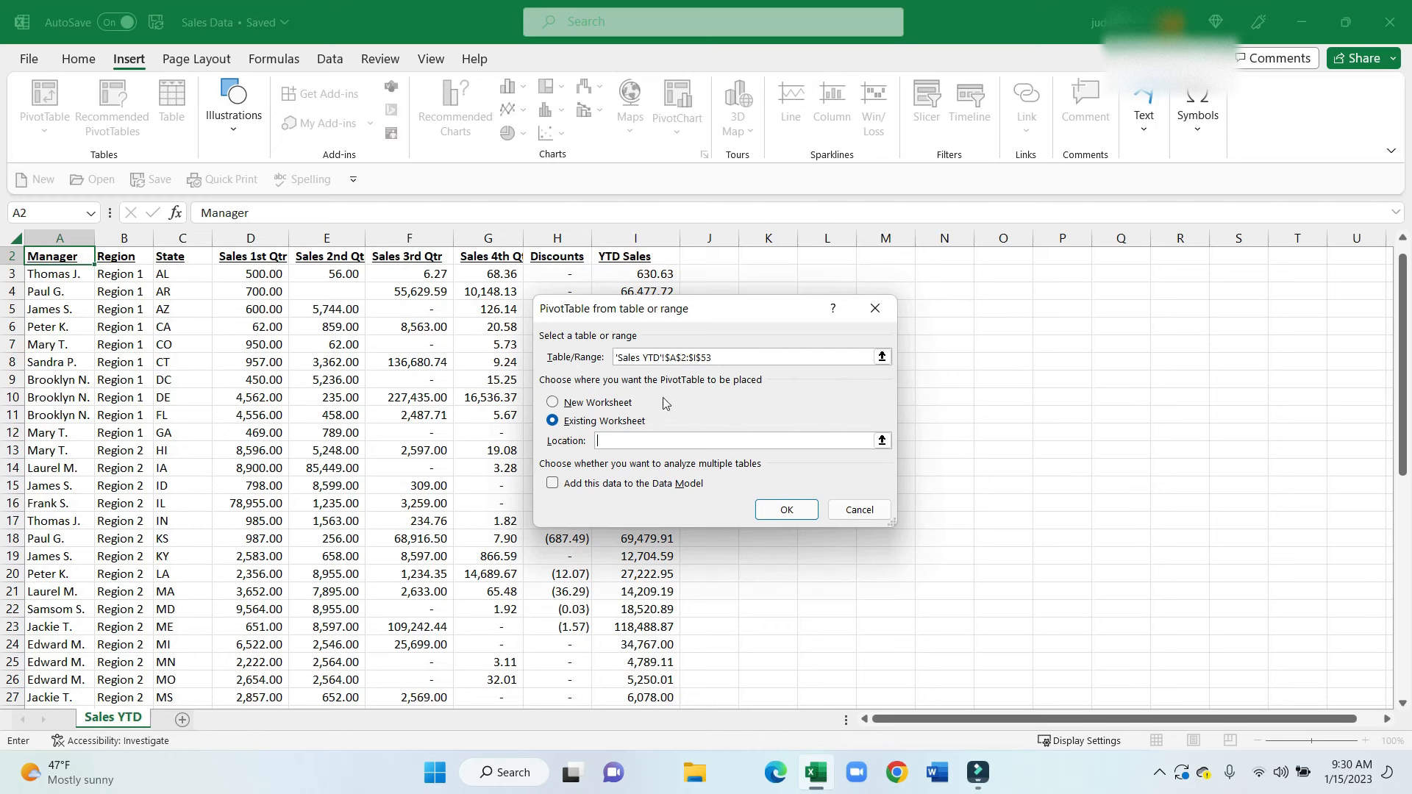
{"action": "left_click", "coordinate": [565, 407]}
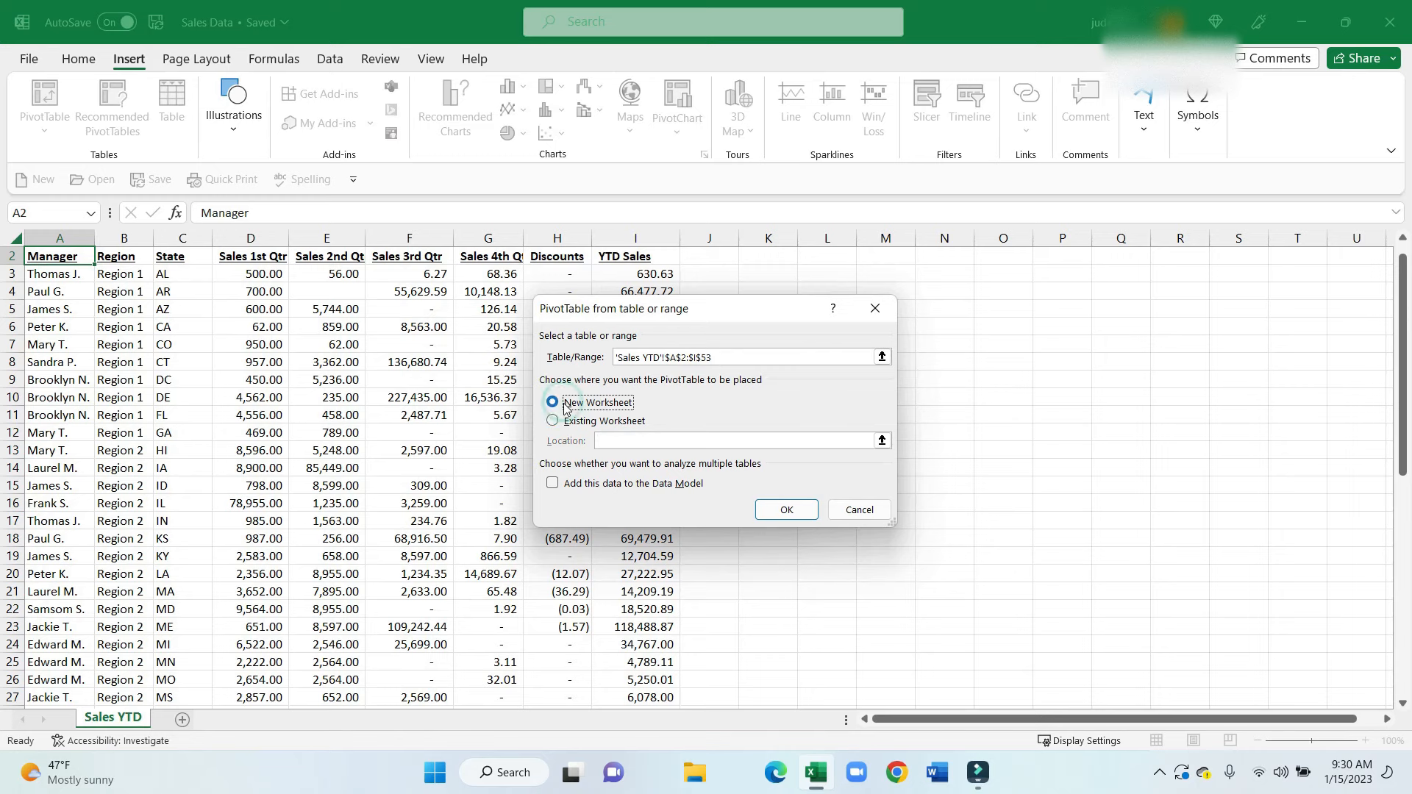
{"action": "left_click", "coordinate": [784, 512]}
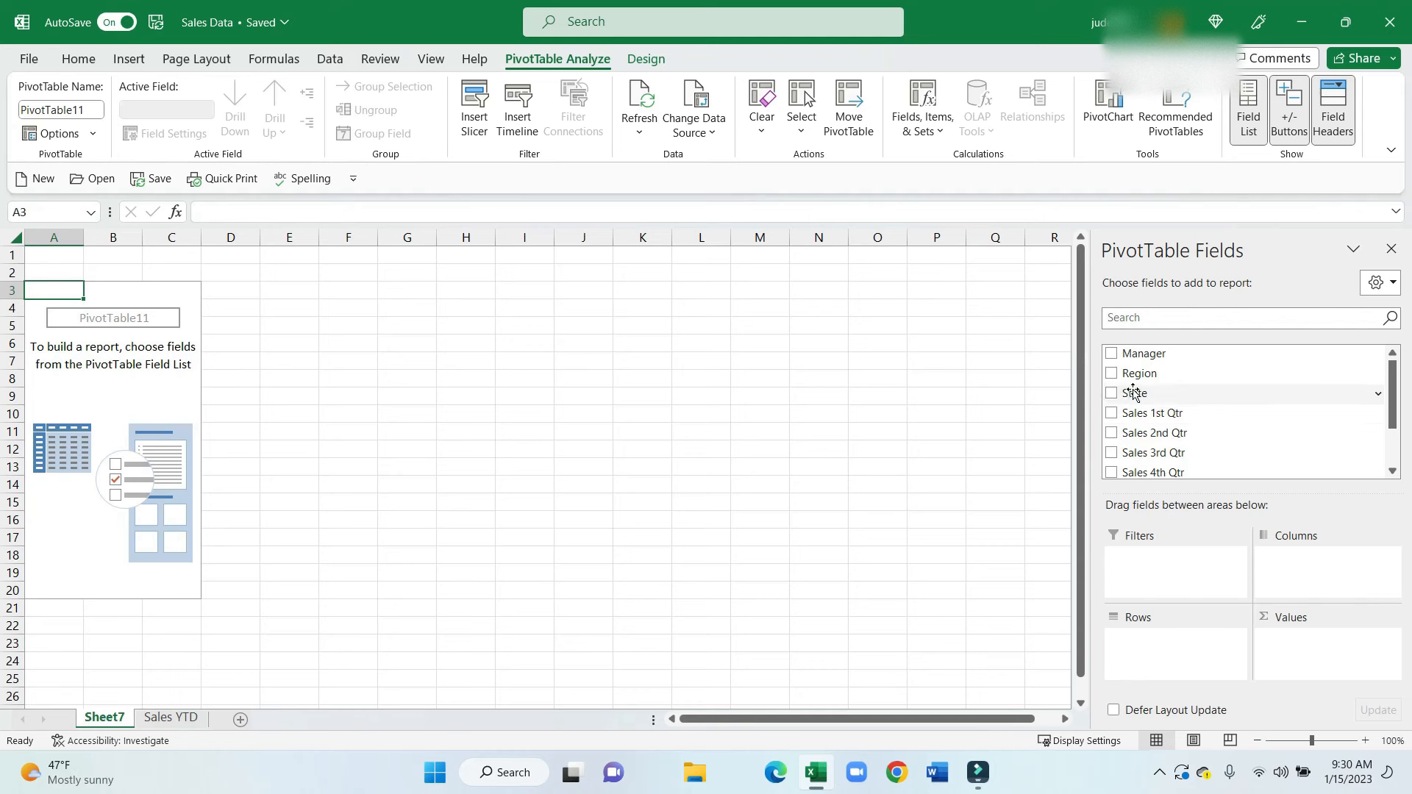
Add the Region field to the PivotTable's Rows and the YTD Sales field to its Values
{"action": "left_click_drag", "start_coordinate": [1134, 380], "coordinate": [1170, 626]}
{"action": "scroll", "coordinate": [1205, 471], "scroll_direction": "down", "scroll_amount": 2}
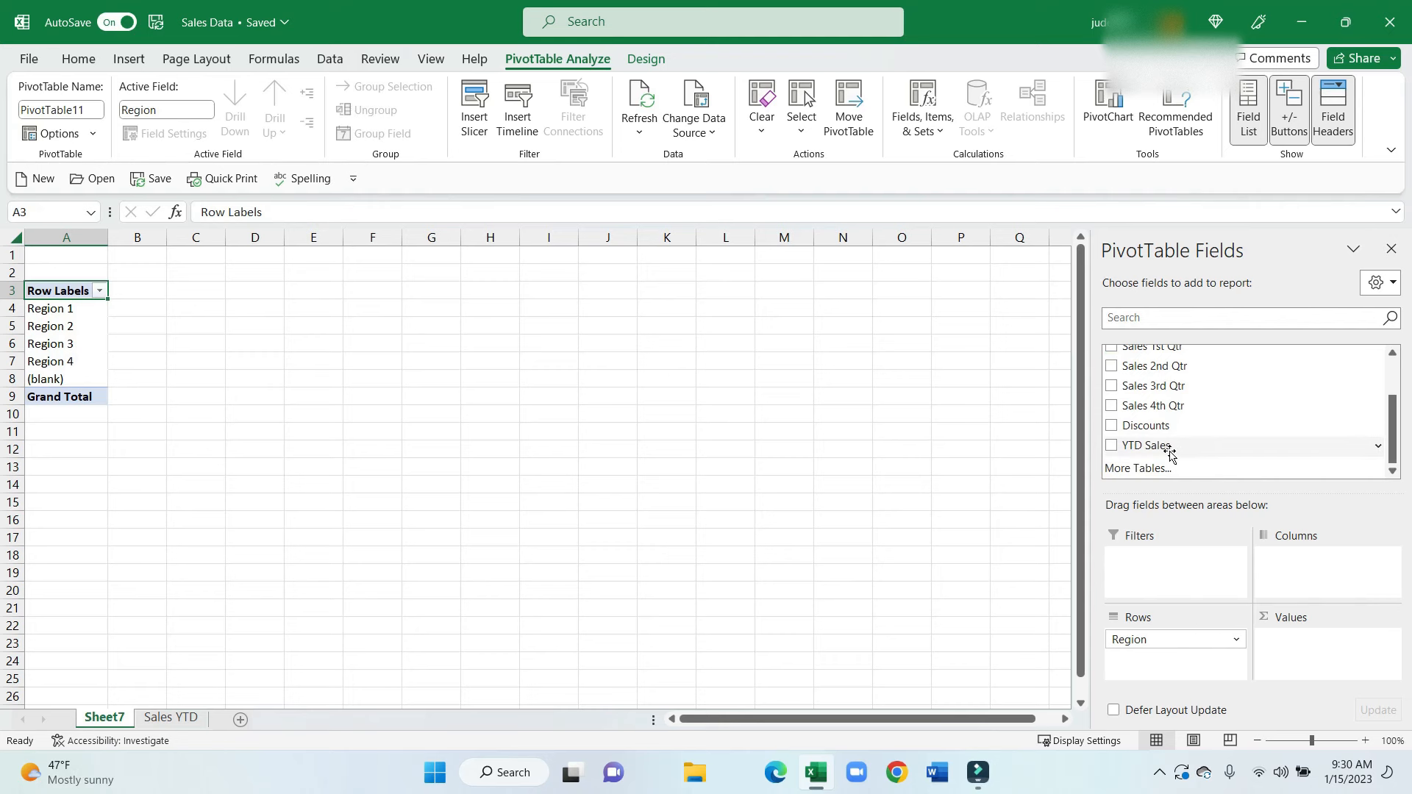
{"action": "left_click_drag", "start_coordinate": [1169, 446], "coordinate": [1323, 634]}
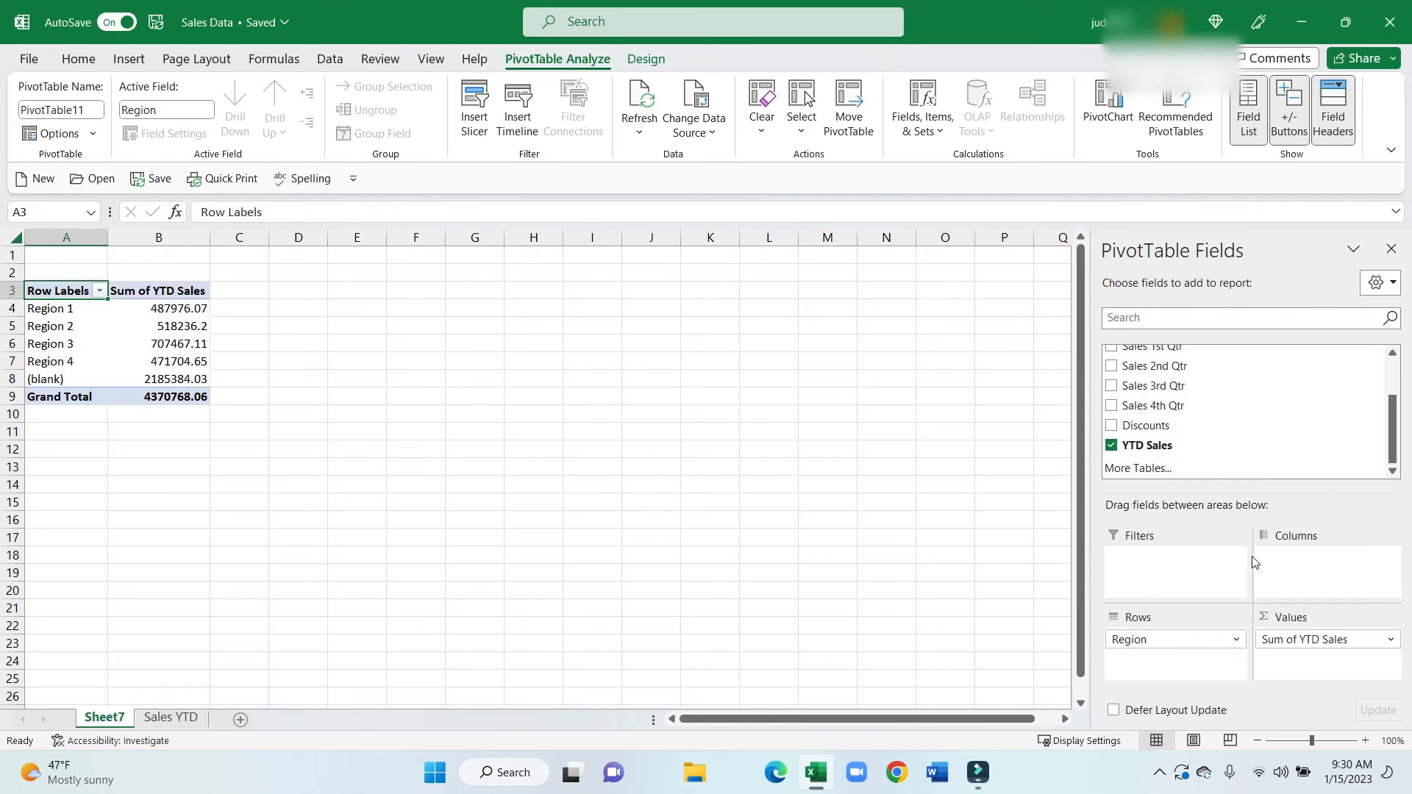
Sort the PivotTable's regions by YTD sales from largest to smallest and apply the comma number style to column B
{"action": "right_click", "coordinate": [180, 341]}
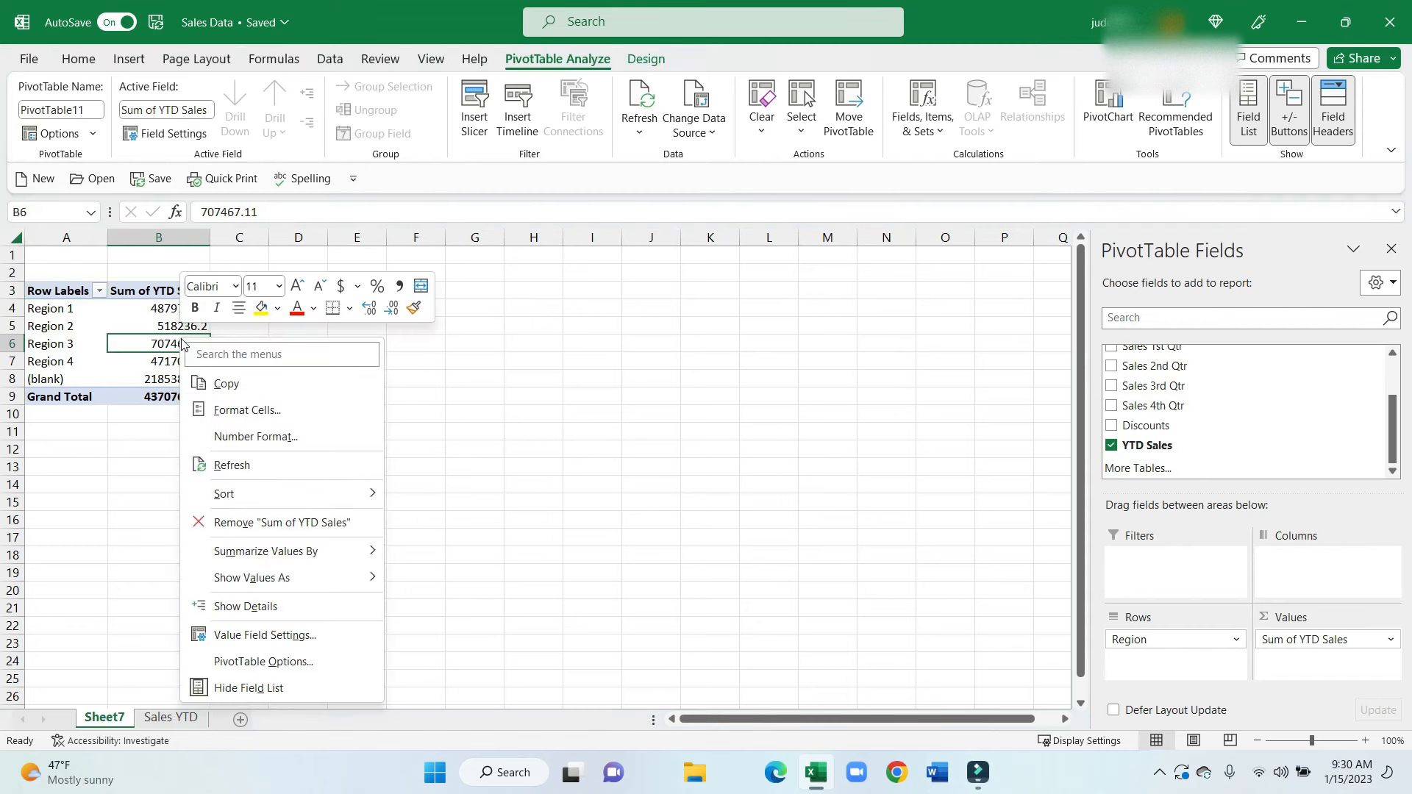
{"action": "left_click", "coordinate": [278, 486]}
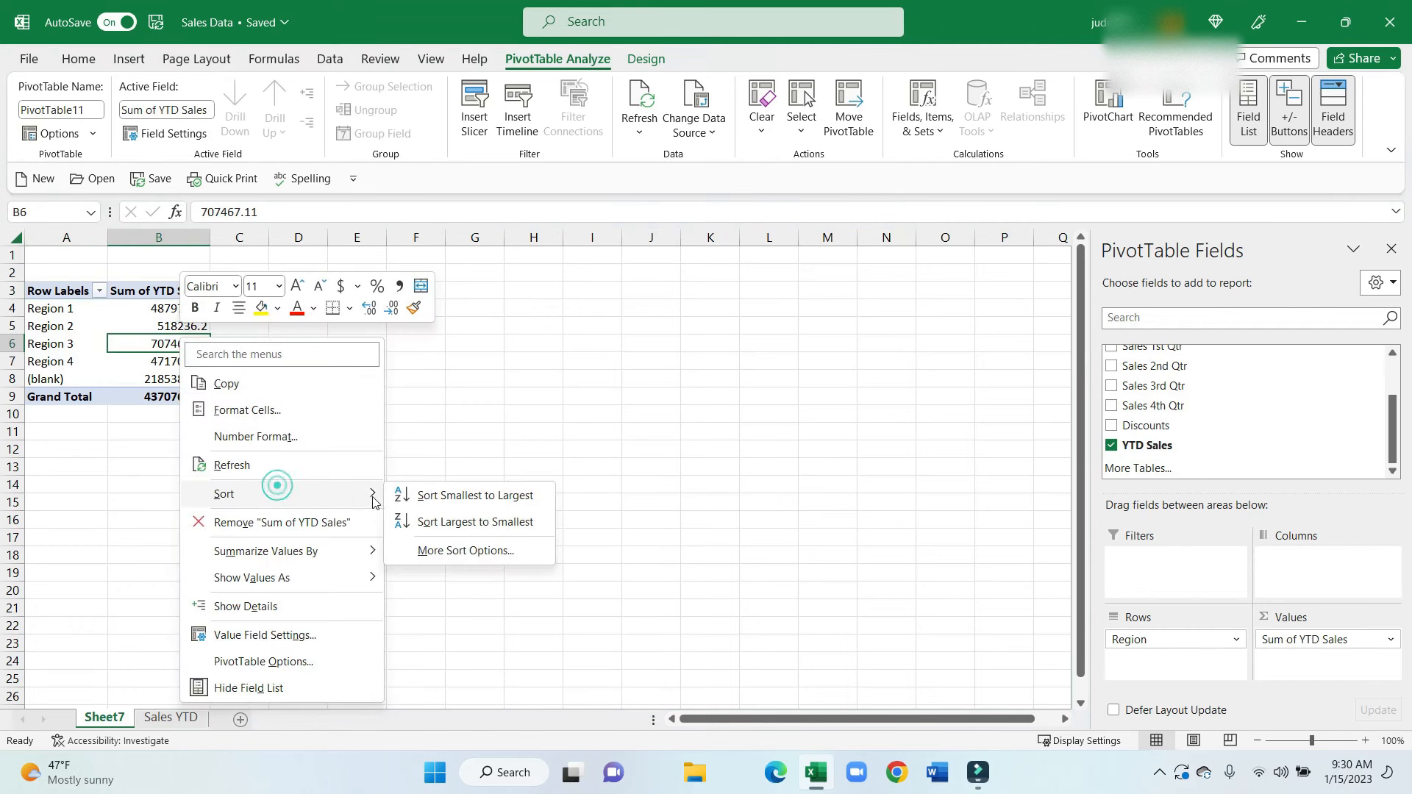
{"action": "left_click", "coordinate": [456, 522]}
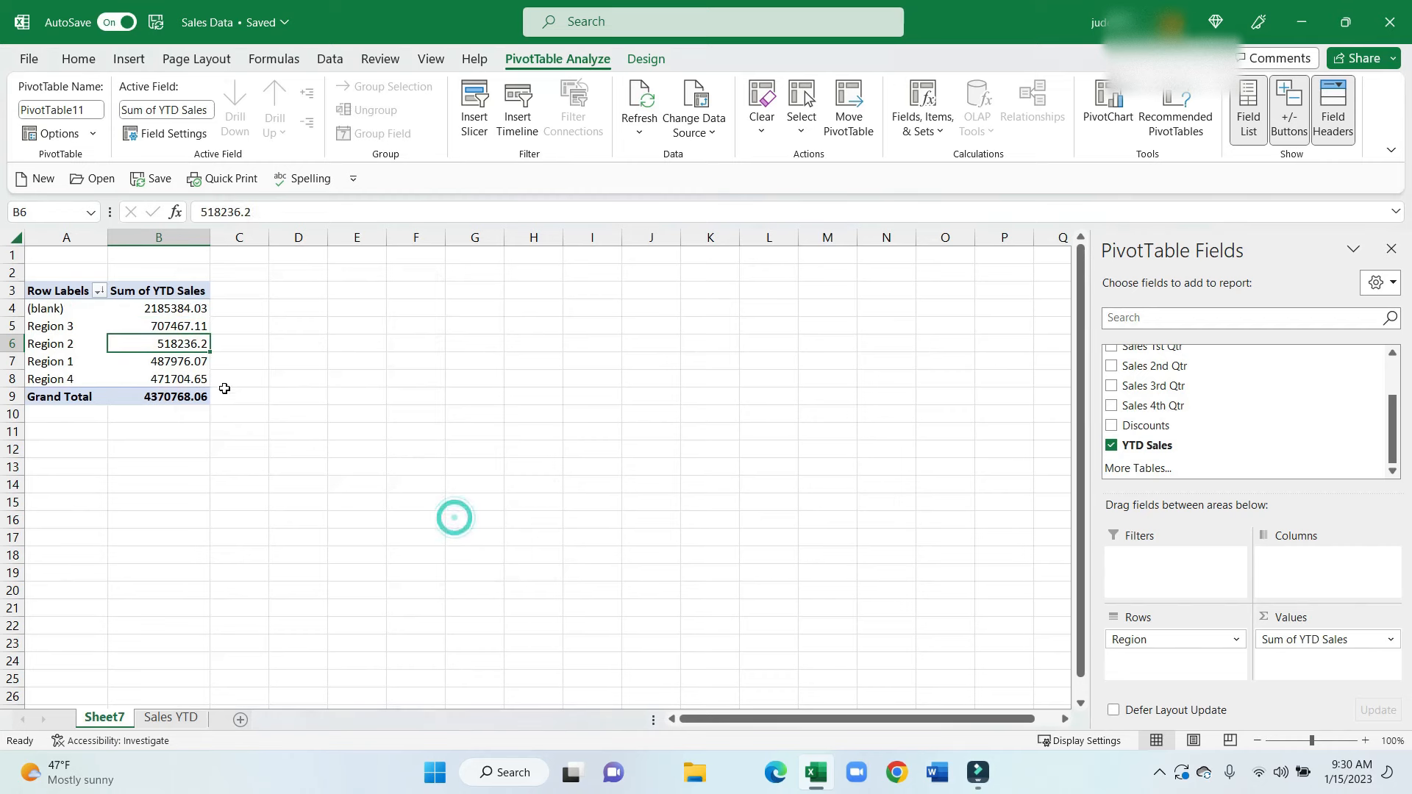
{"action": "left_click", "coordinate": [186, 246]}
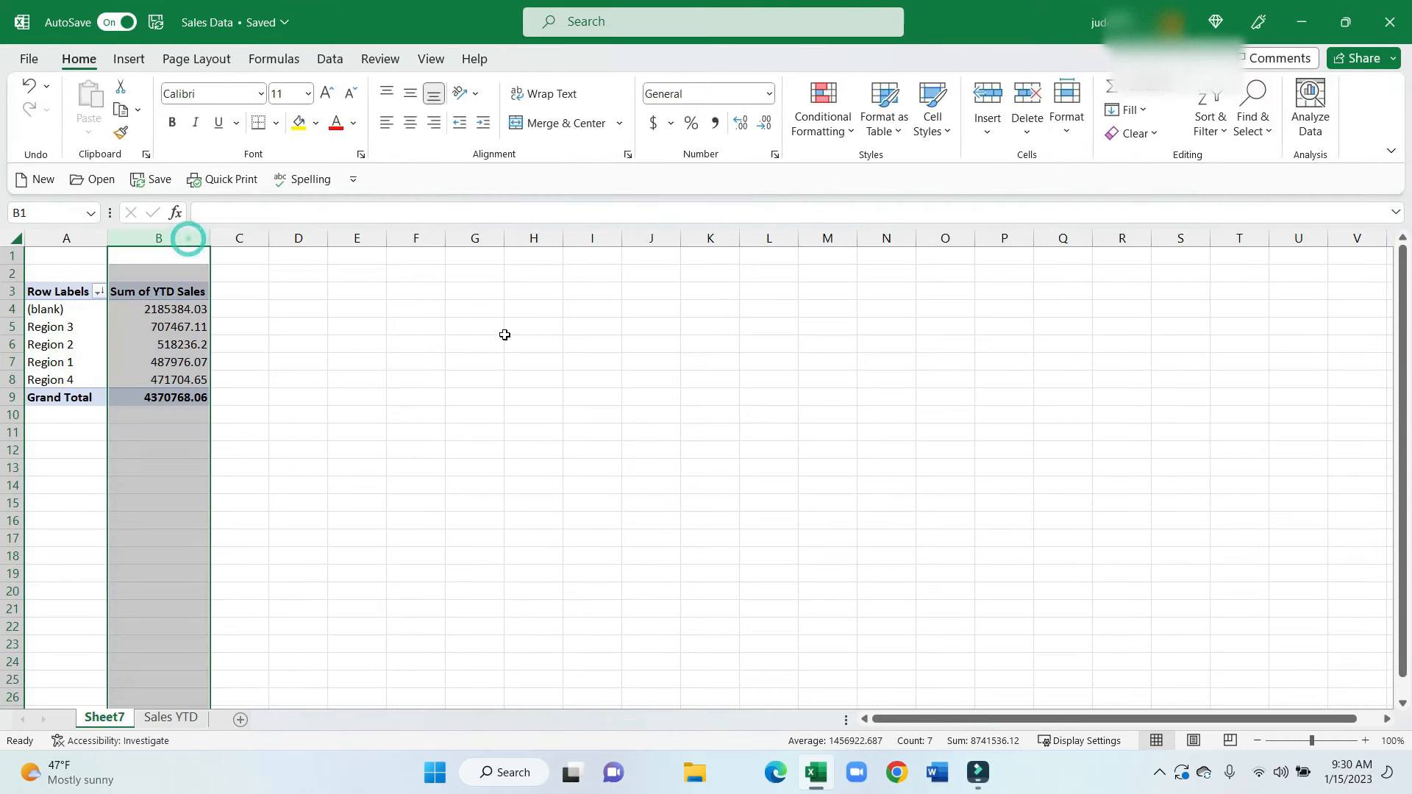
{"action": "left_click", "coordinate": [716, 124]}
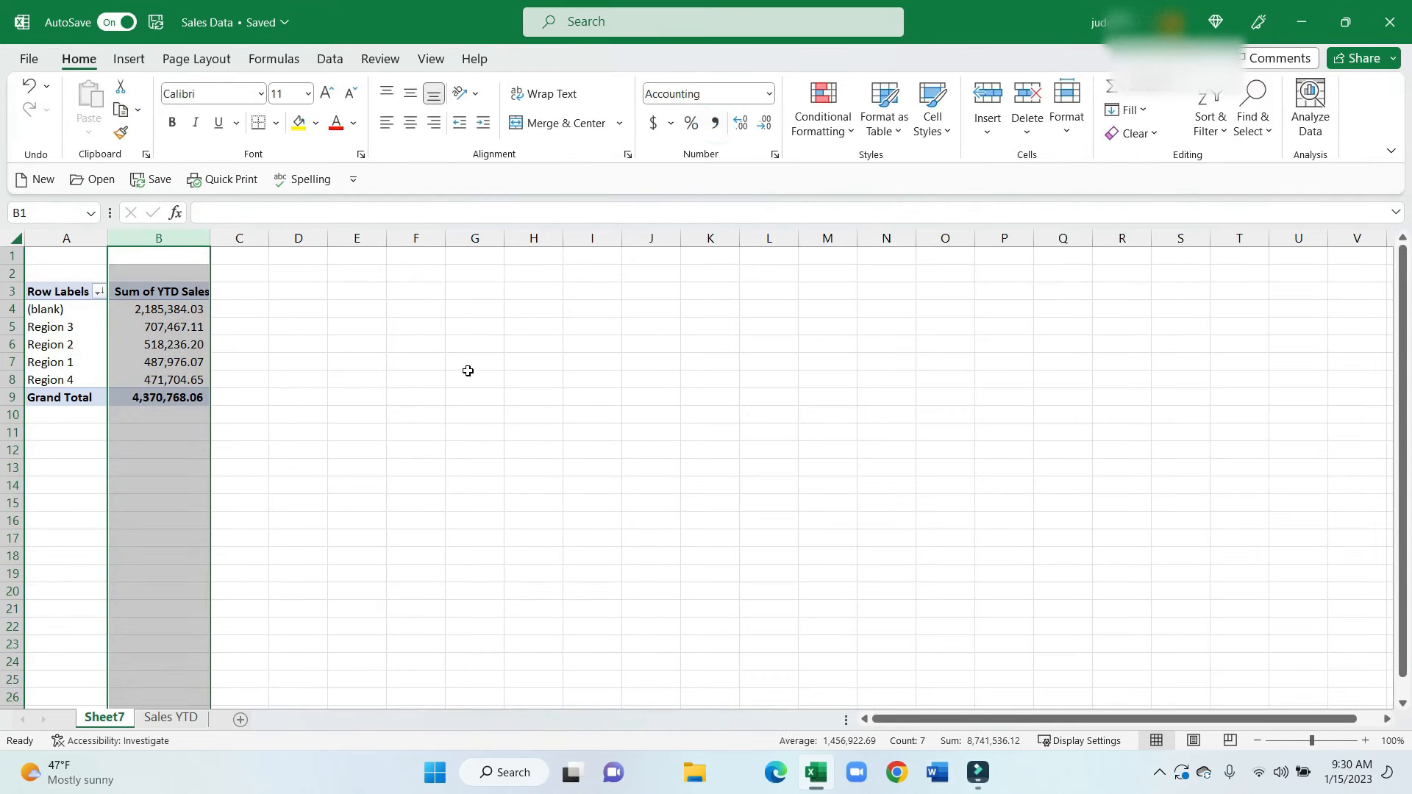
Filter the (blank) item out of the PivotTable's Region row labels
{"action": "left_click", "coordinate": [99, 293]}
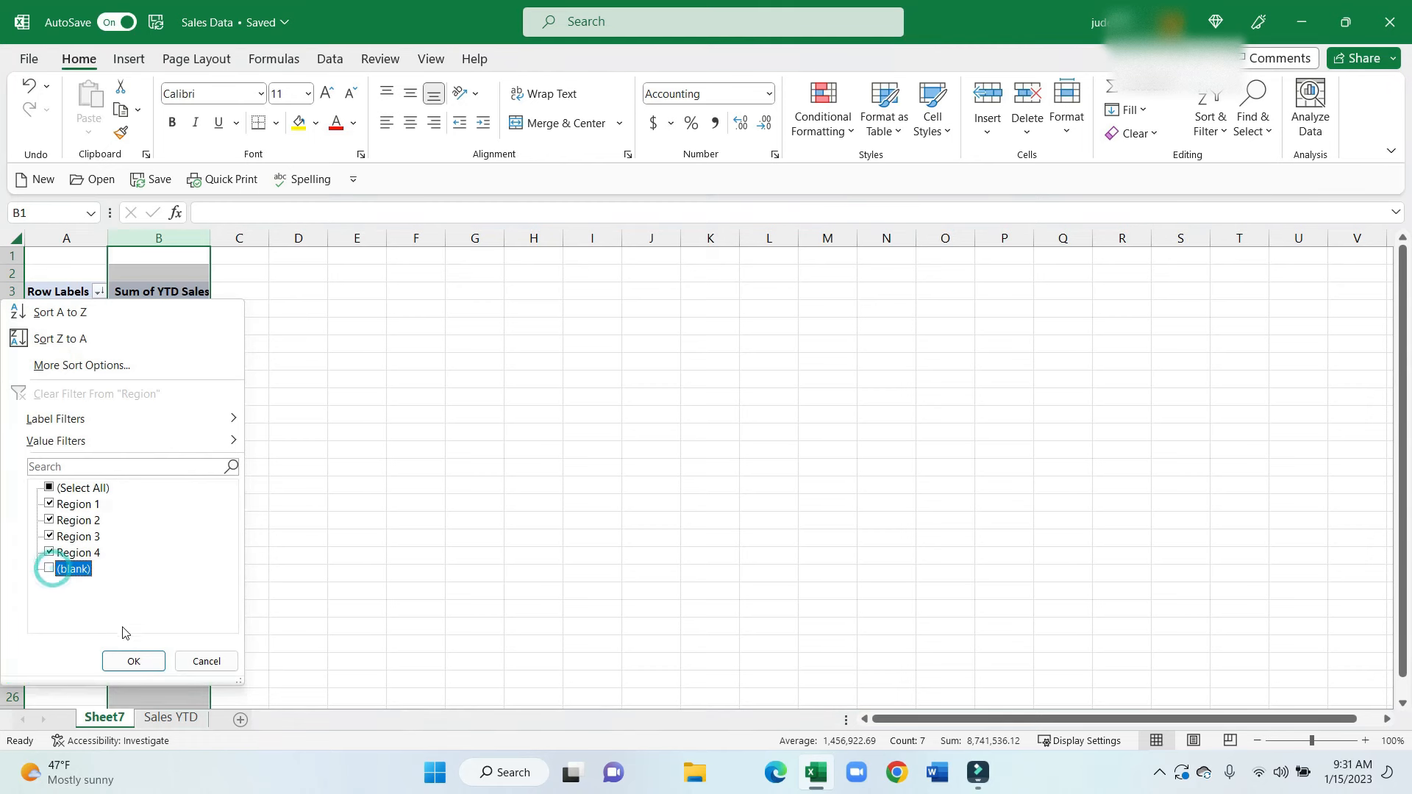
{"action": "left_click", "coordinate": [133, 660]}
{"action": "left_click", "coordinate": [281, 457]}
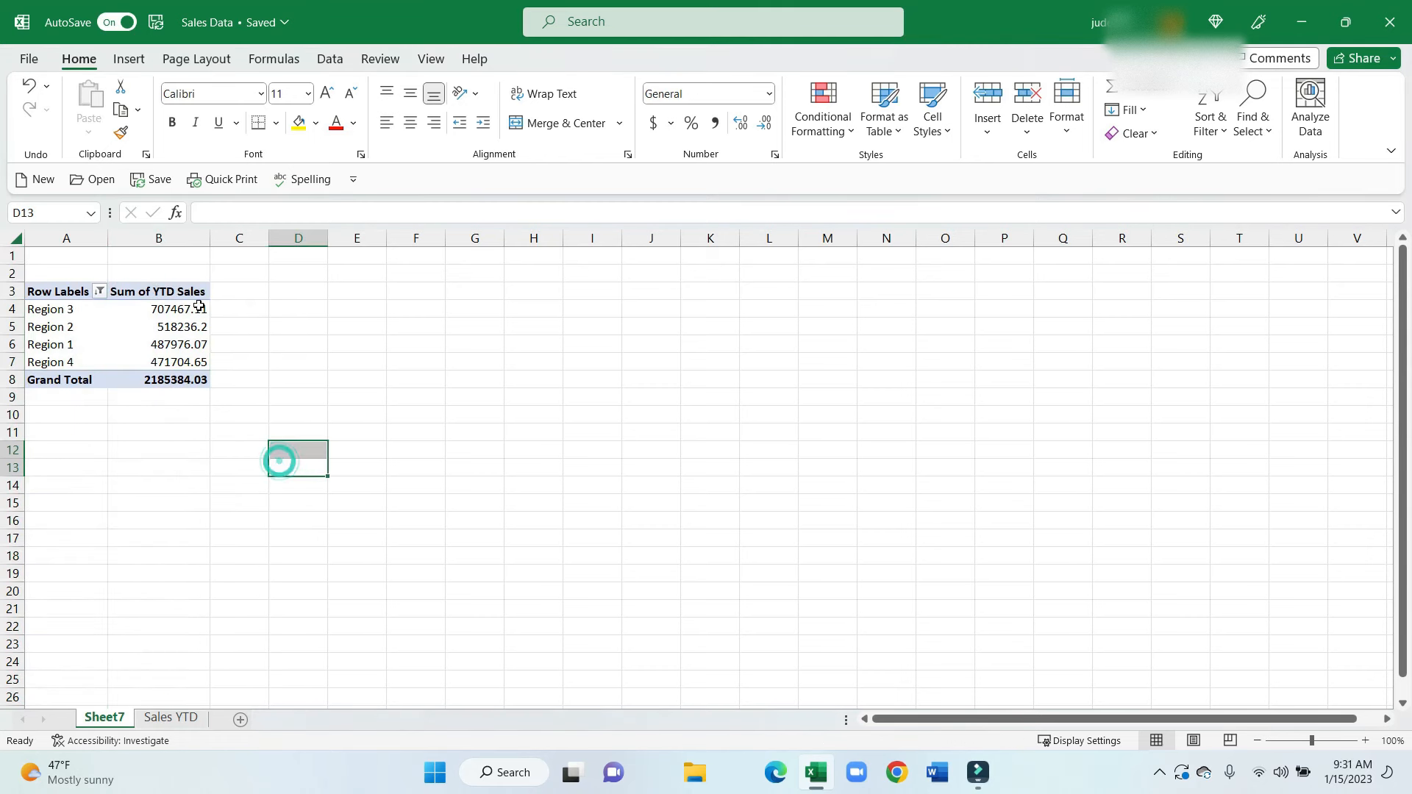
Reapply the comma number style to the Sum of YTD Sales column B
{"action": "left_click", "coordinate": [183, 238]}
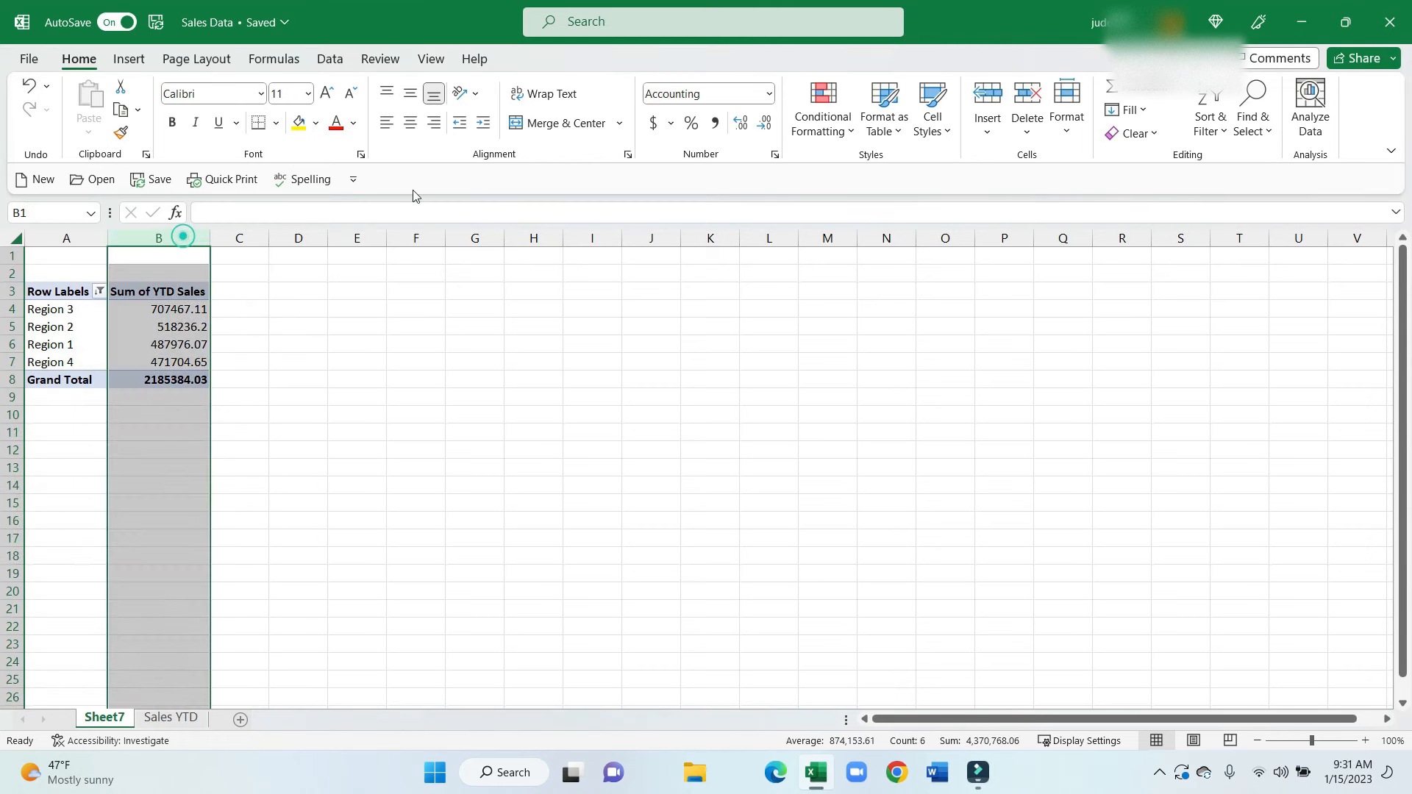
{"action": "left_click", "coordinate": [714, 127]}
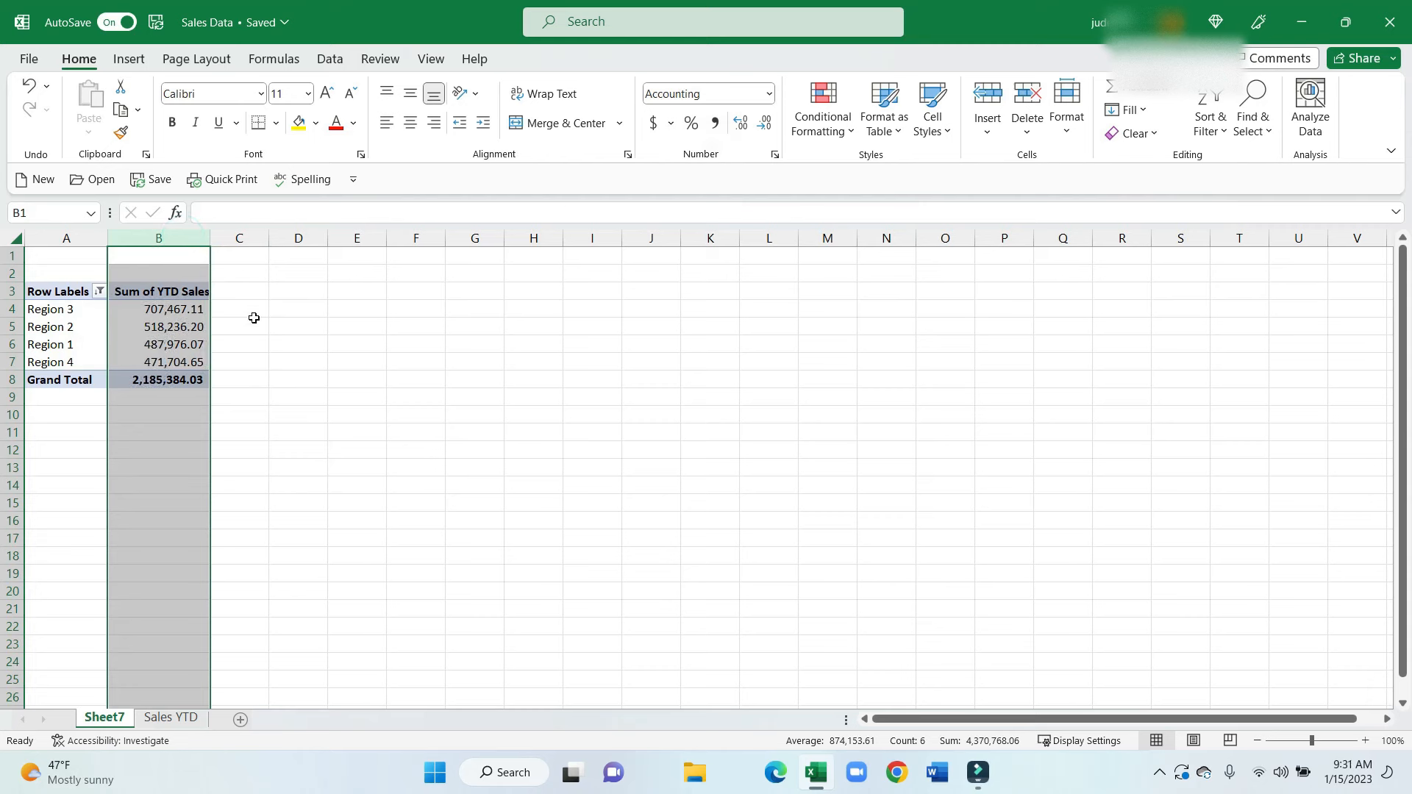
{"action": "left_click_drag", "start_coordinate": [360, 323], "coordinate": [360, 315]}
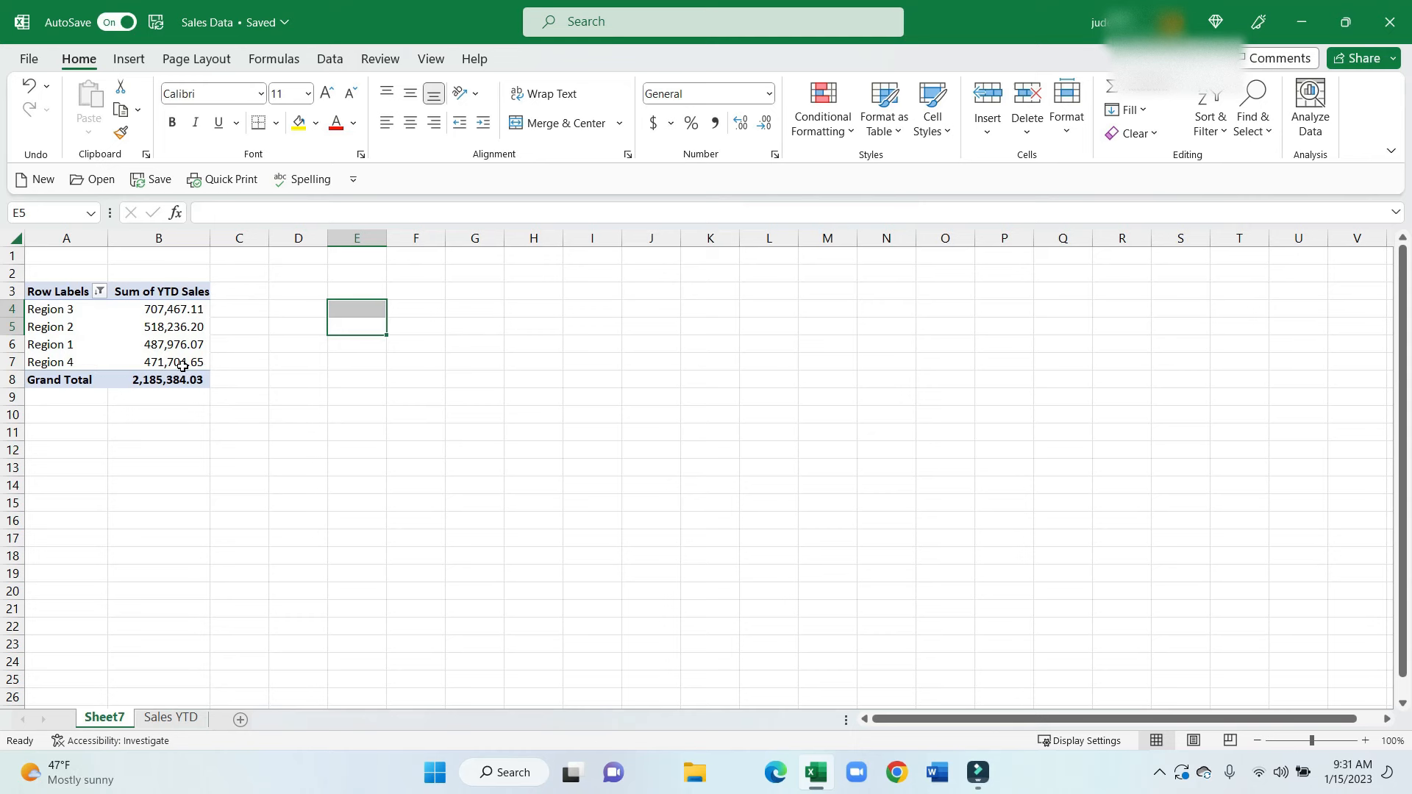
Replace the Region field with the Manager field in the PivotTable's Rows area
{"action": "left_click", "coordinate": [178, 342]}
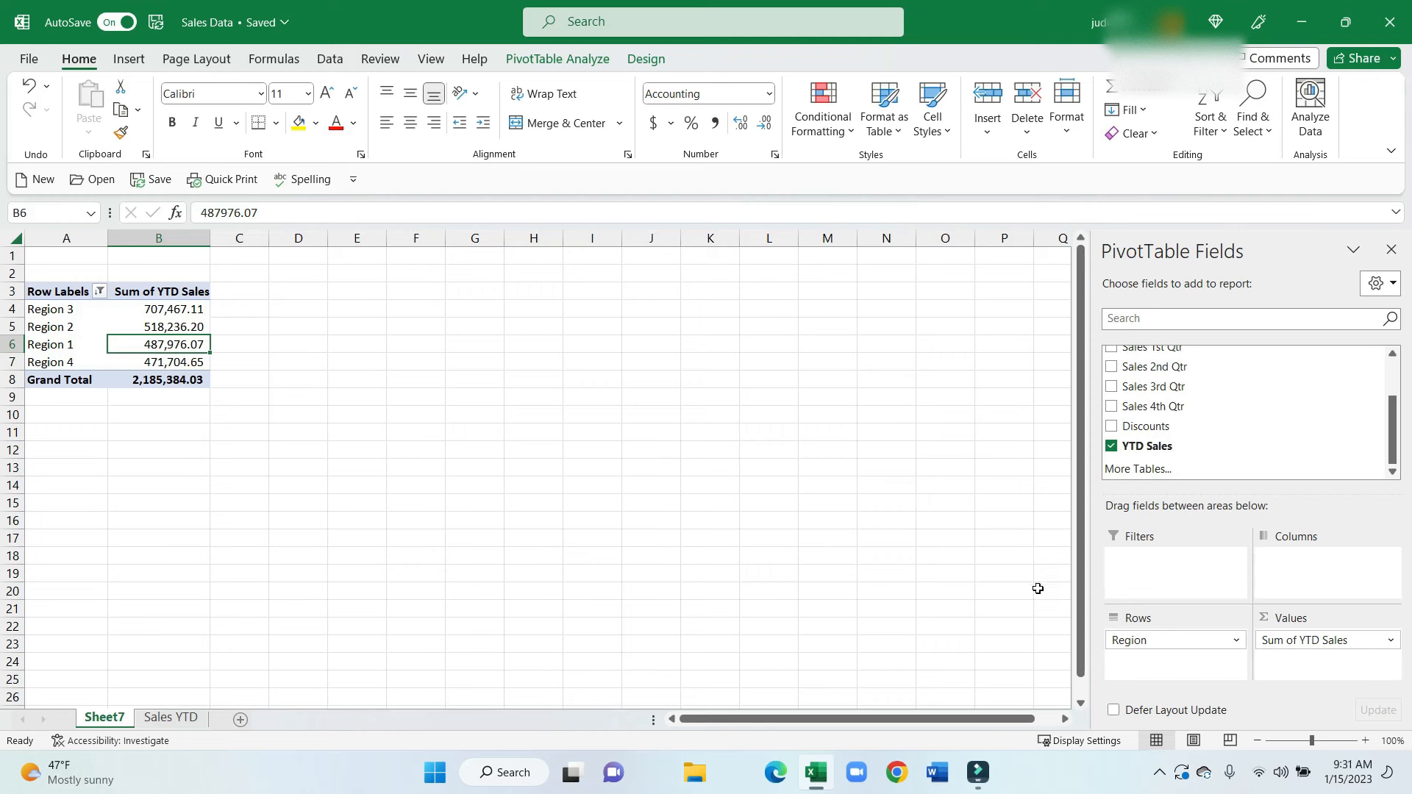
{"action": "left_click_drag", "start_coordinate": [1125, 640], "coordinate": [952, 511]}
{"action": "scroll", "coordinate": [1175, 452], "scroll_direction": "up", "scroll_amount": 1}
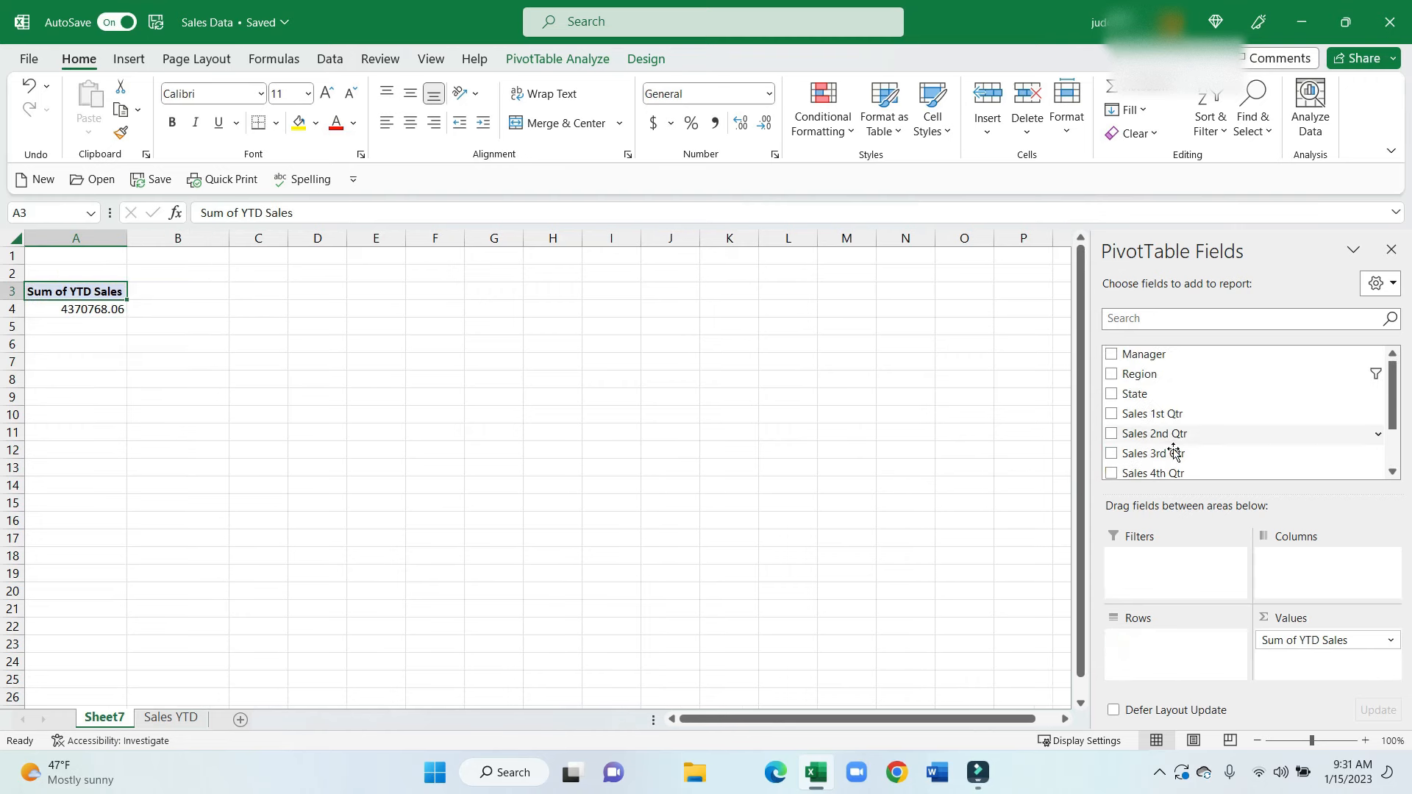
{"action": "left_click_drag", "start_coordinate": [1161, 356], "coordinate": [1164, 639]}
Filter the unnamed blank item out of the PivotTable's Manager row labels
{"action": "left_click", "coordinate": [99, 291]}
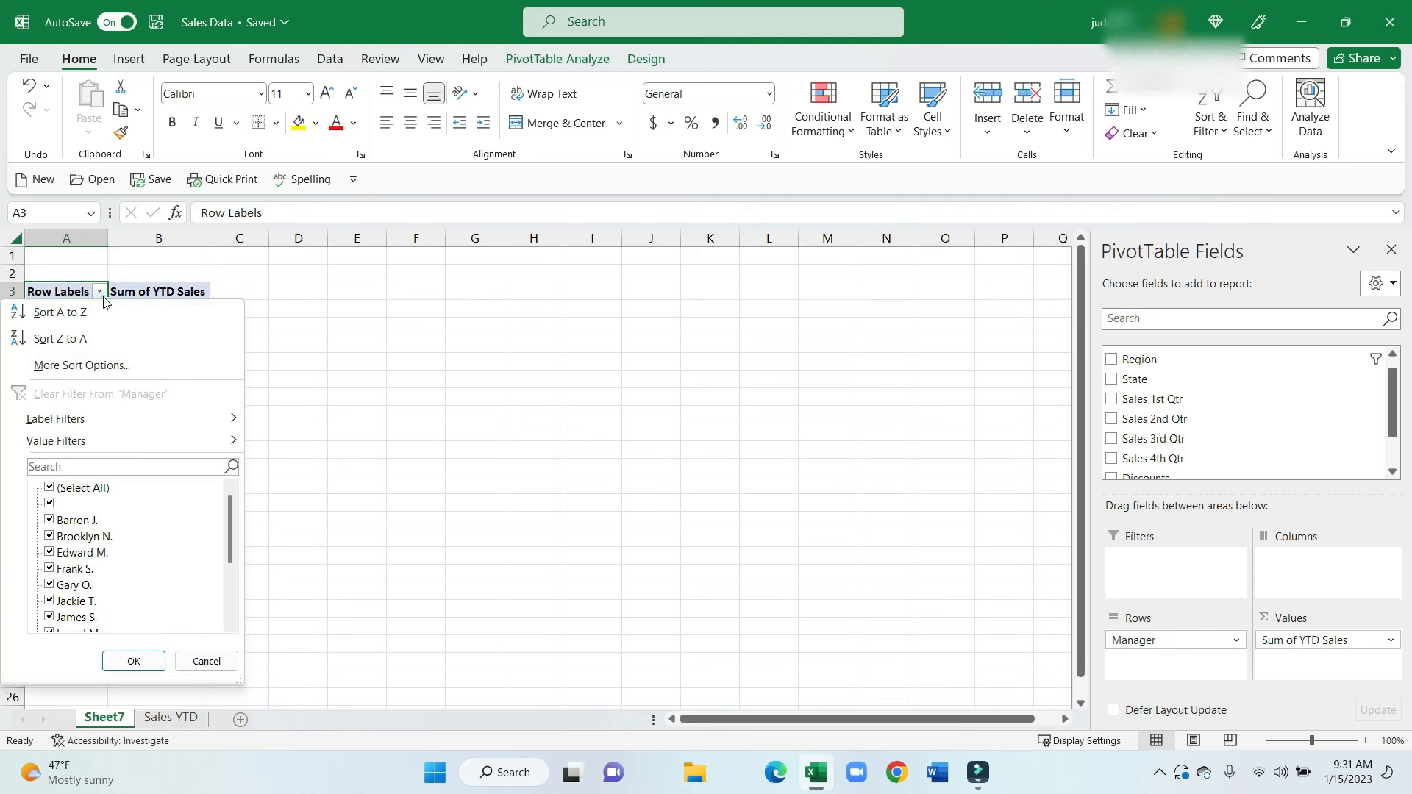
{"action": "left_click", "coordinate": [49, 504]}
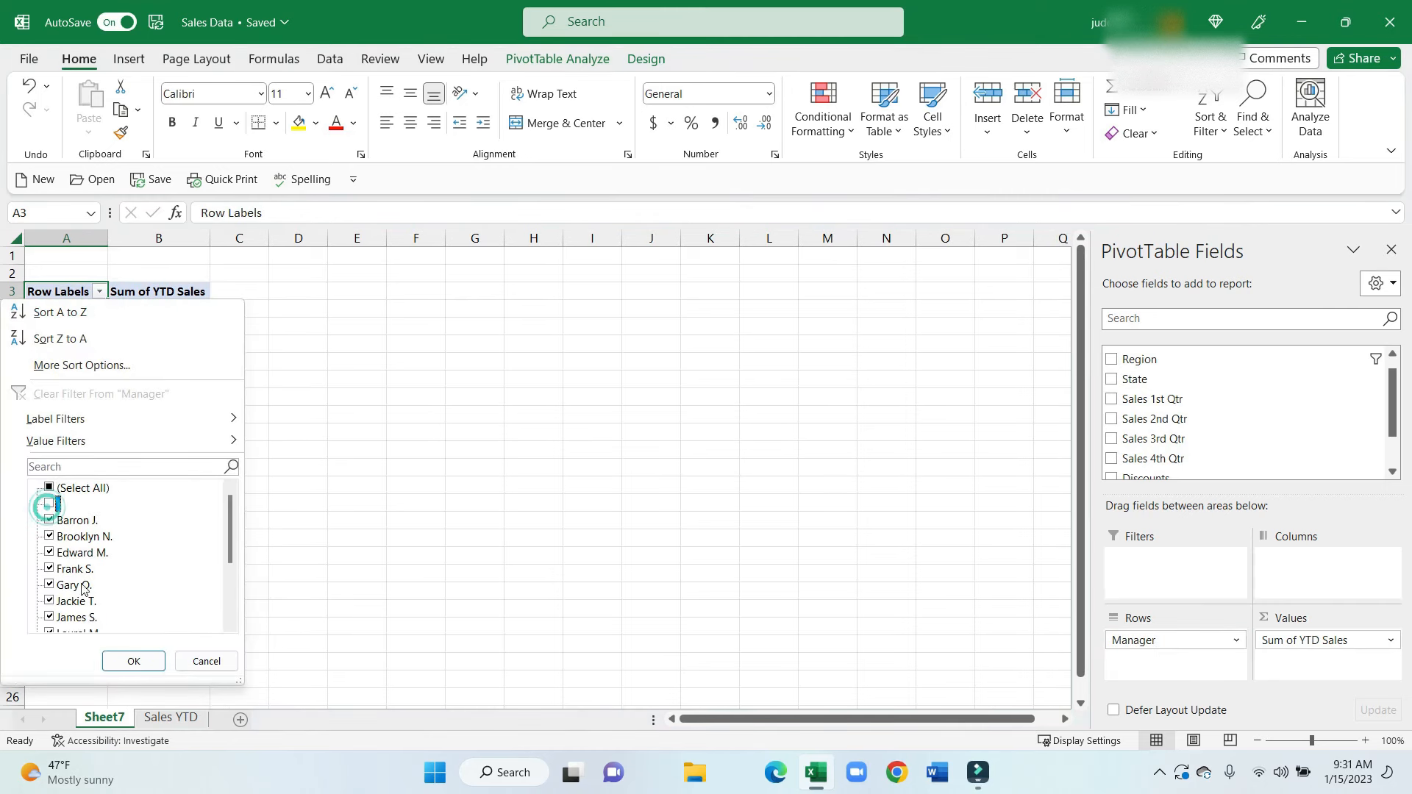
{"action": "left_click", "coordinate": [133, 661]}
Sort the managers by their Sum of YTD Sales from largest to smallest
{"action": "right_click", "coordinate": [170, 421]}
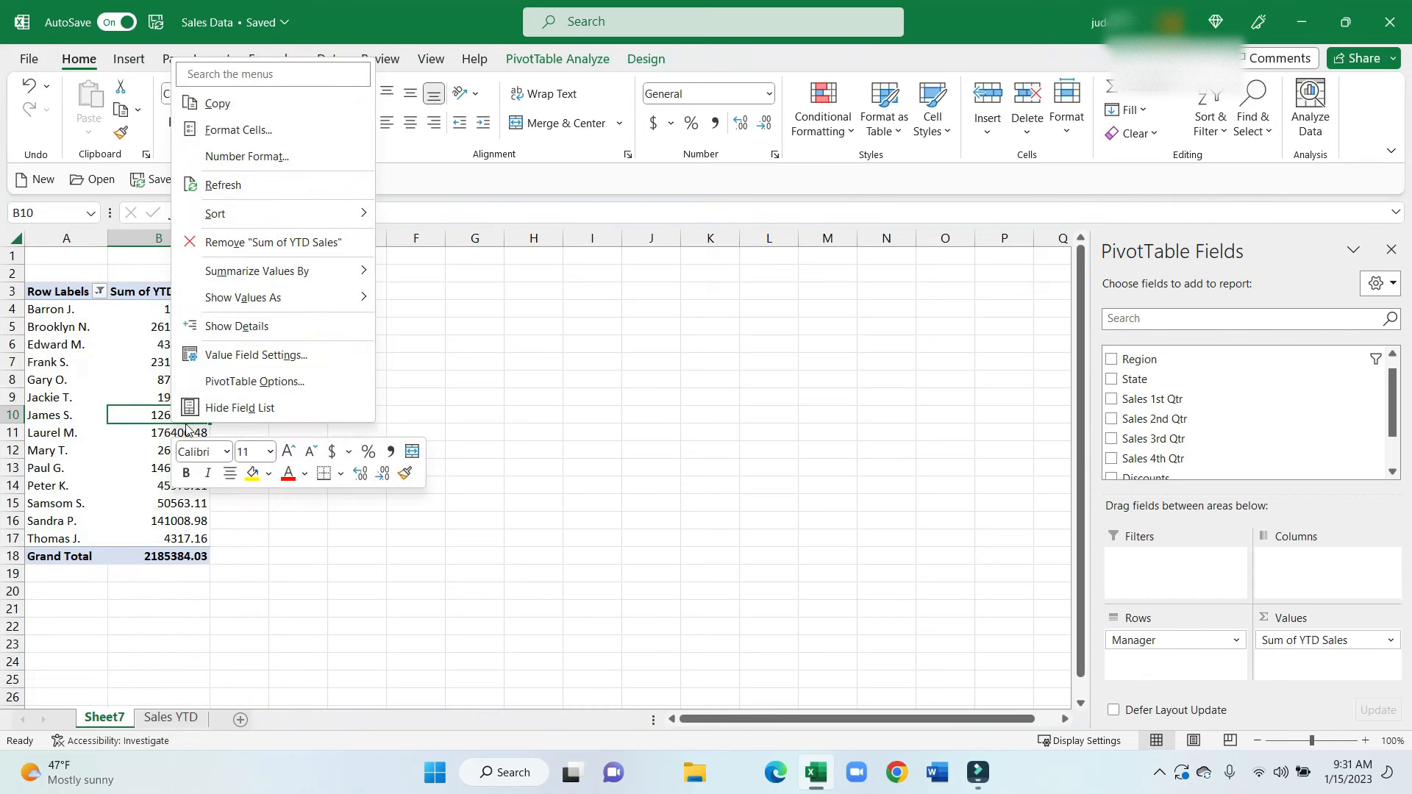
{"action": "mouse_move", "coordinate": [253, 308]}
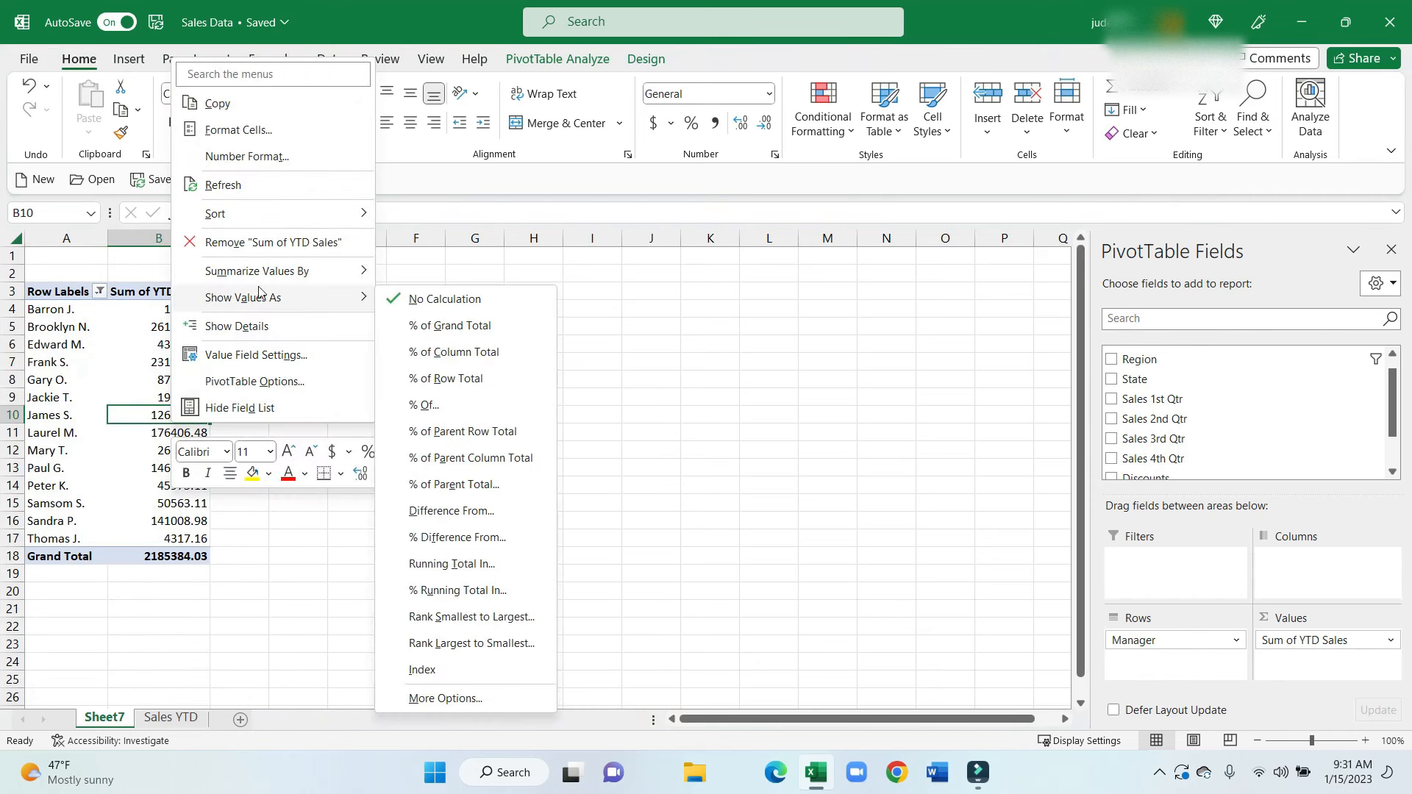
{"action": "mouse_move", "coordinate": [301, 216]}
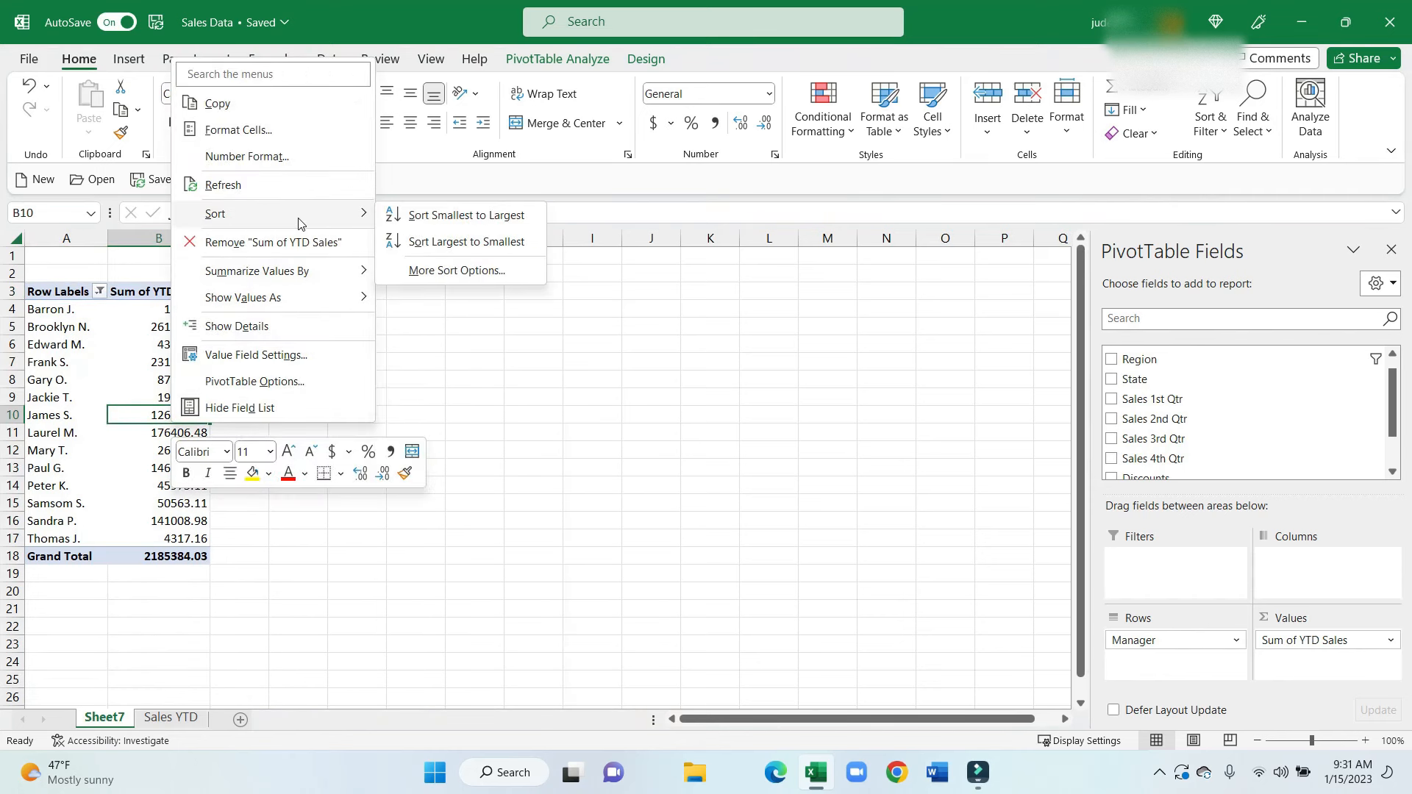
{"action": "left_click", "coordinate": [447, 242]}
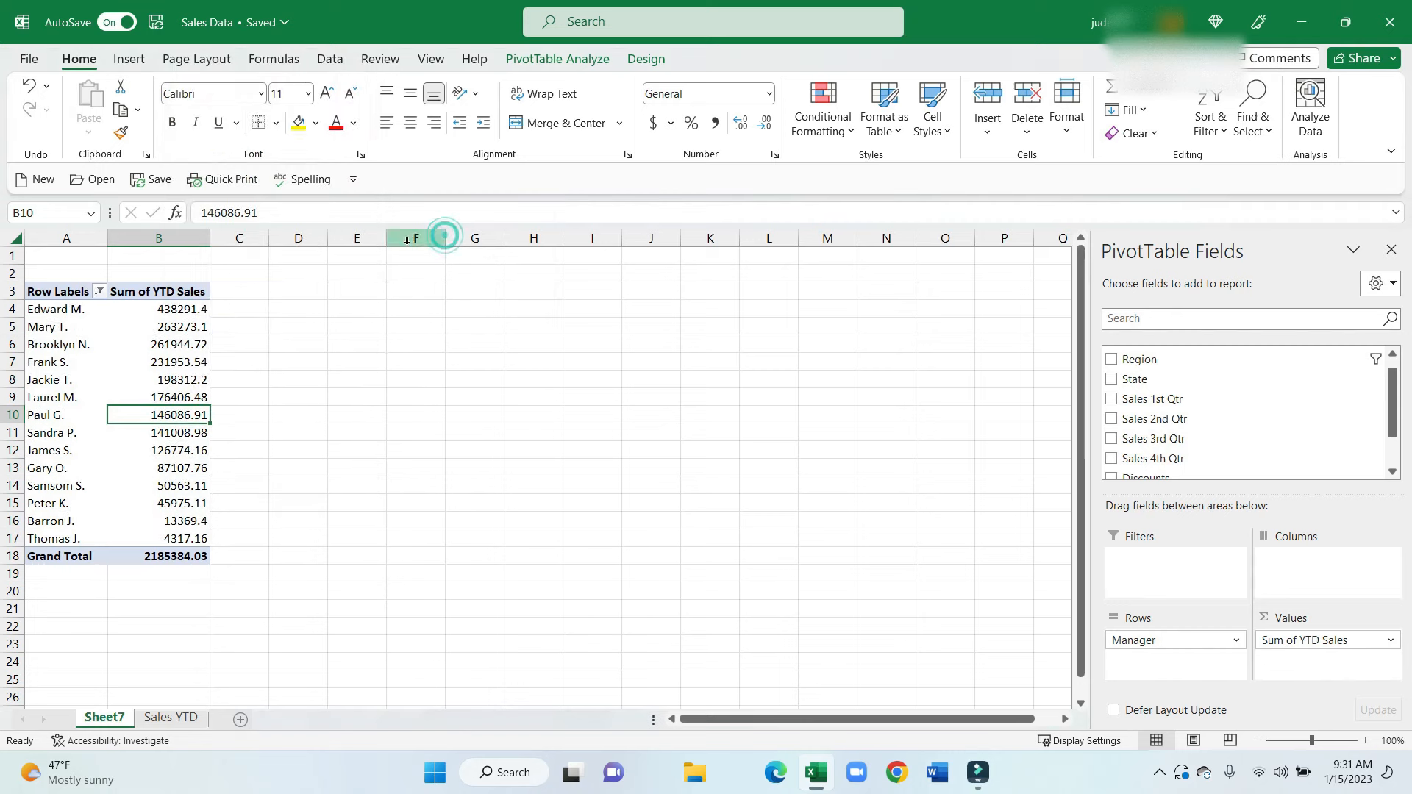
Apply the comma number style to column B with the managers' YTD sales
{"action": "left_click", "coordinate": [196, 241]}
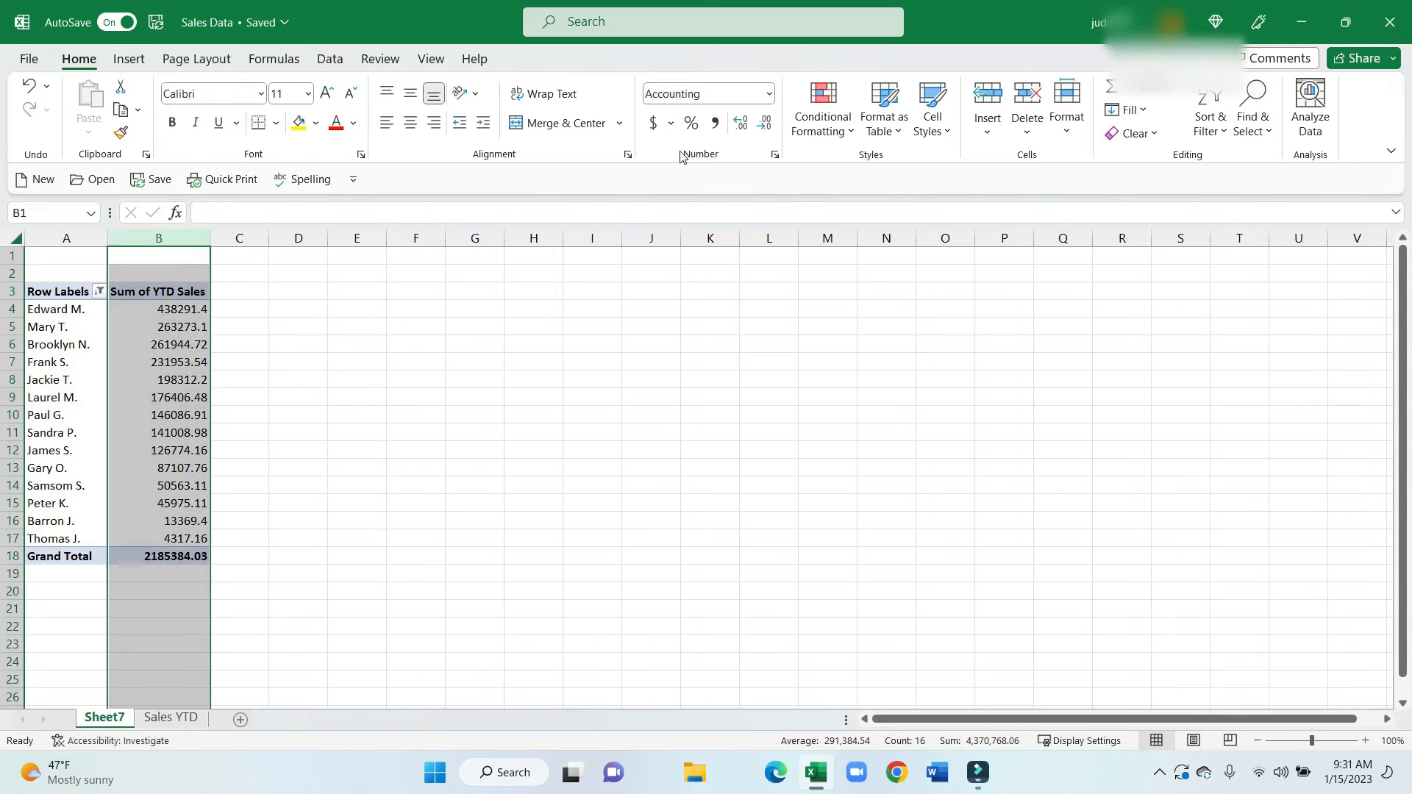
{"action": "left_click", "coordinate": [715, 126]}
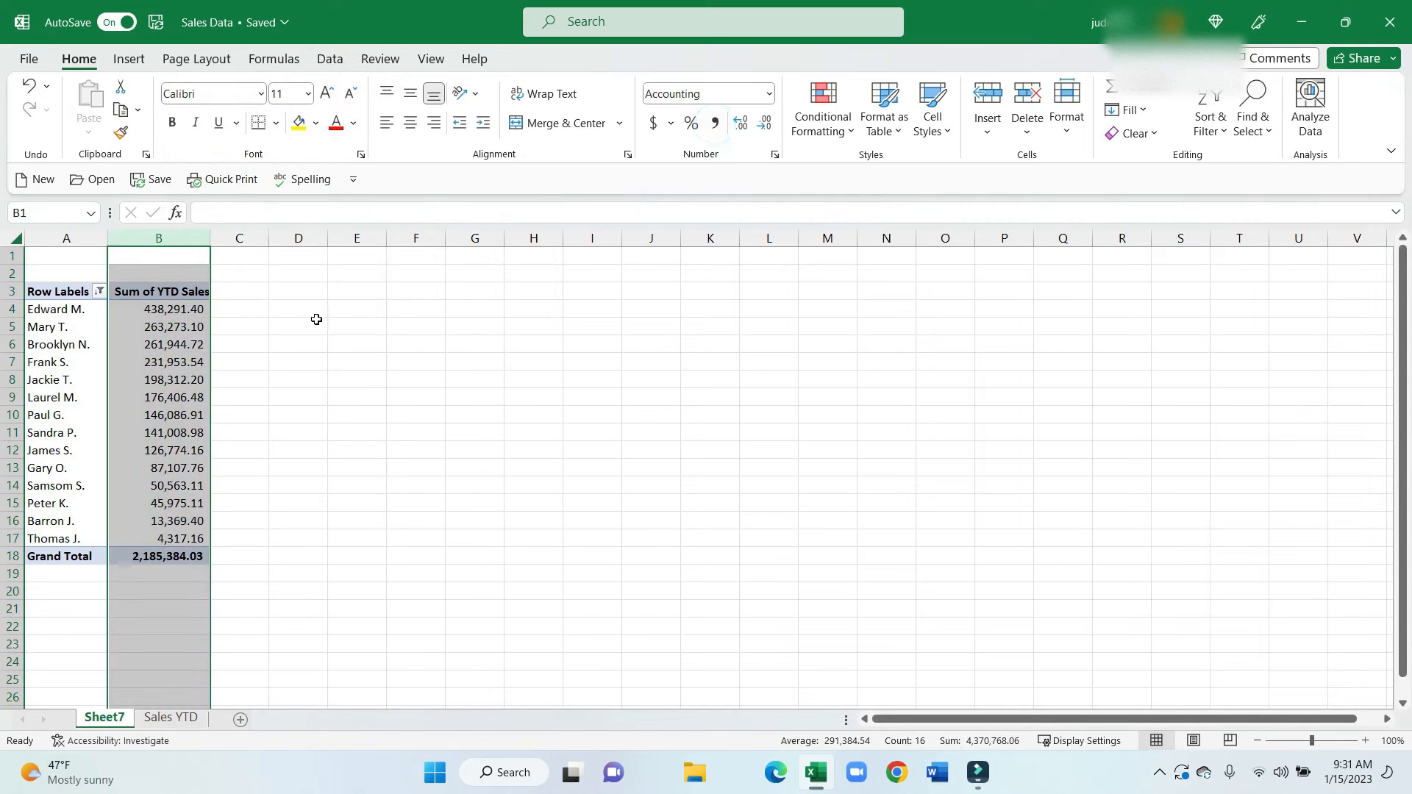
{"action": "left_click", "coordinate": [262, 316]}
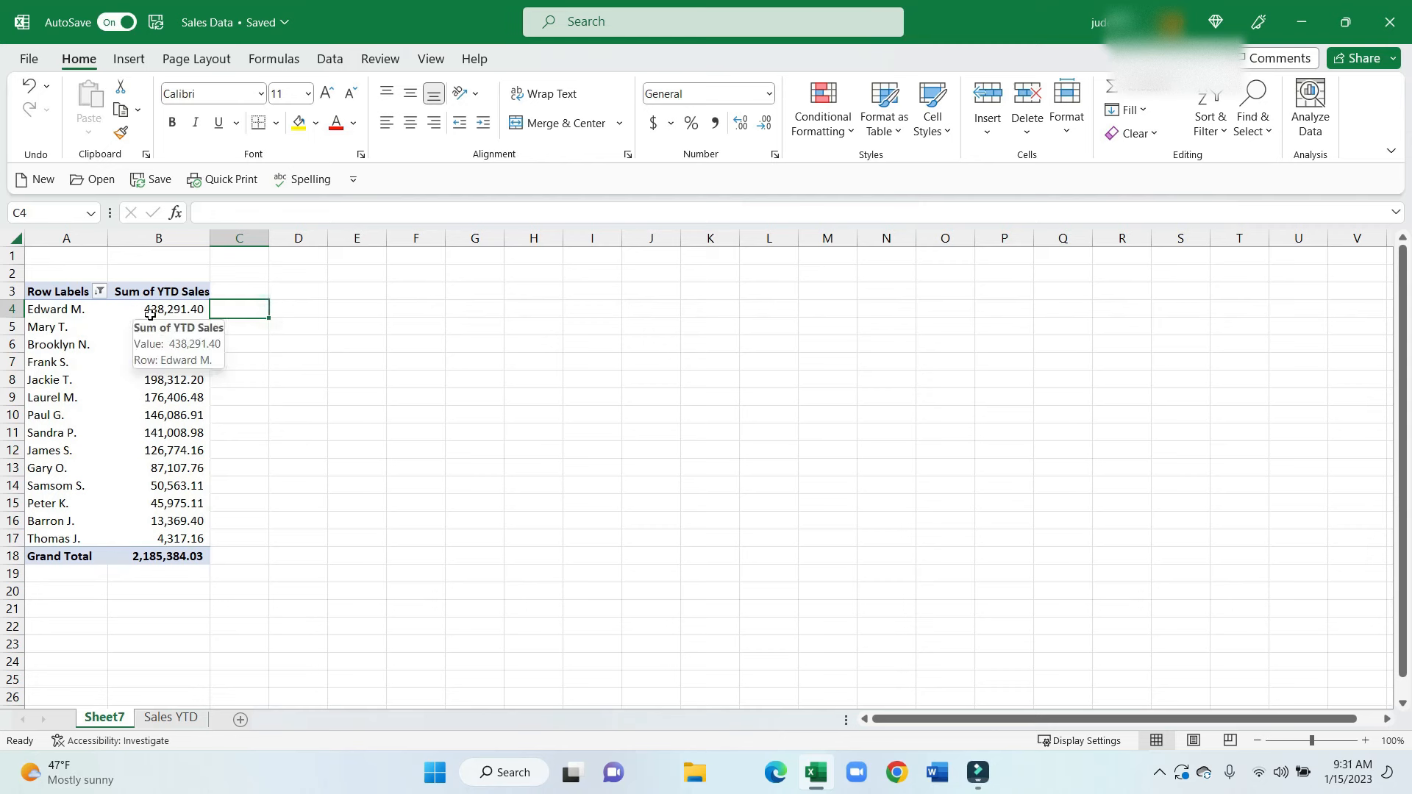
Rearrange the PivotTable layout with Manager and Region in the Filters area and State in the Rows area
{"action": "left_click", "coordinate": [165, 380]}
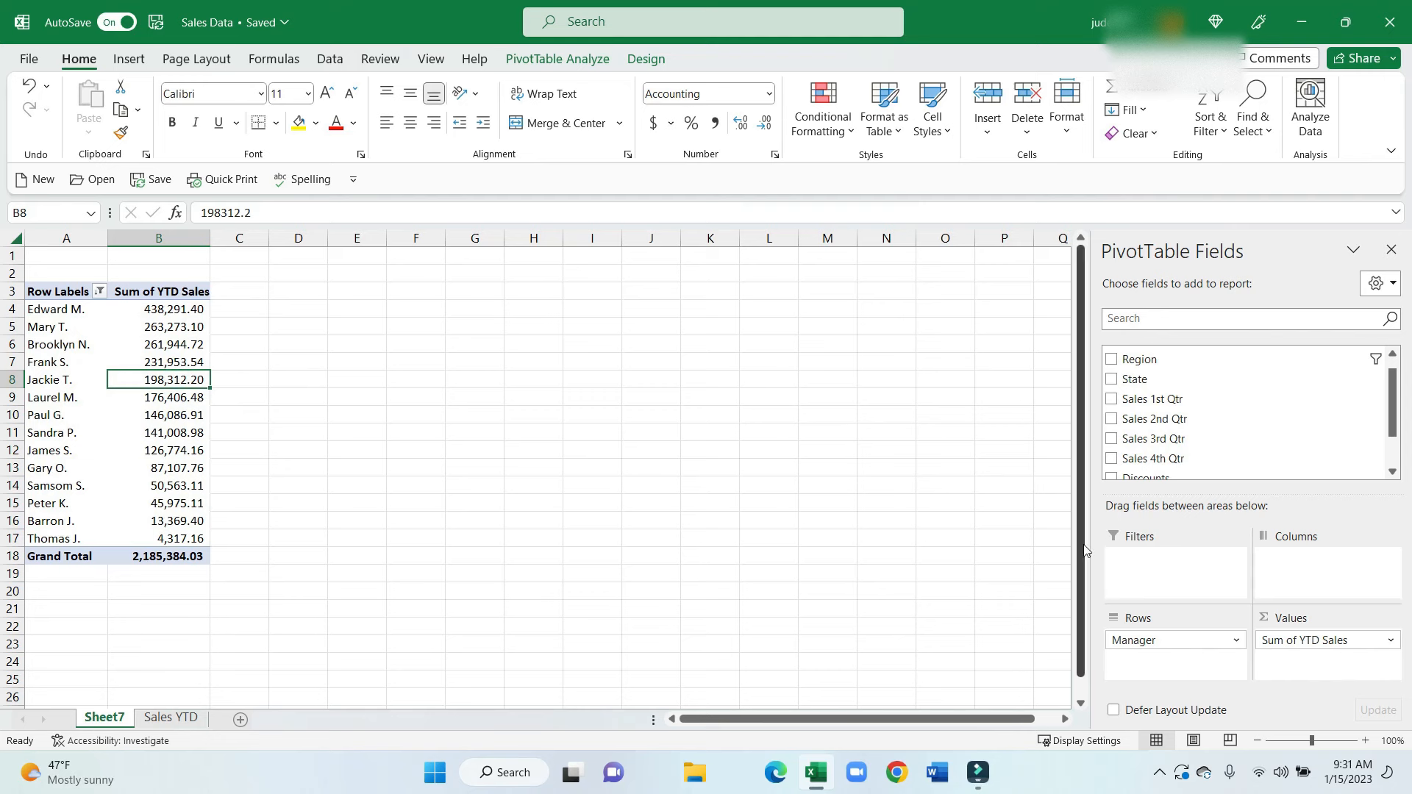
{"action": "left_click_drag", "start_coordinate": [1153, 640], "coordinate": [1158, 577]}
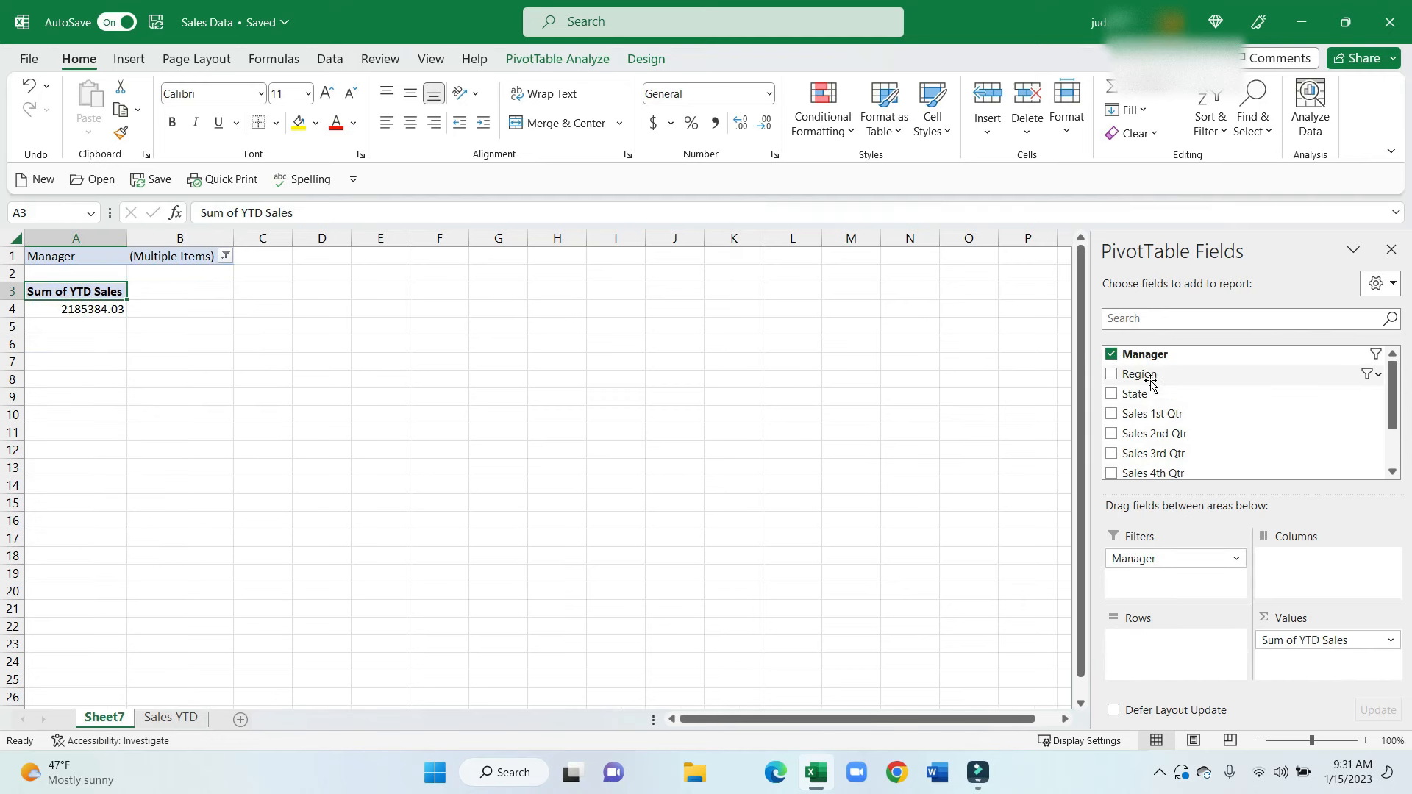
{"action": "left_click_drag", "start_coordinate": [1139, 373], "coordinate": [1200, 586]}
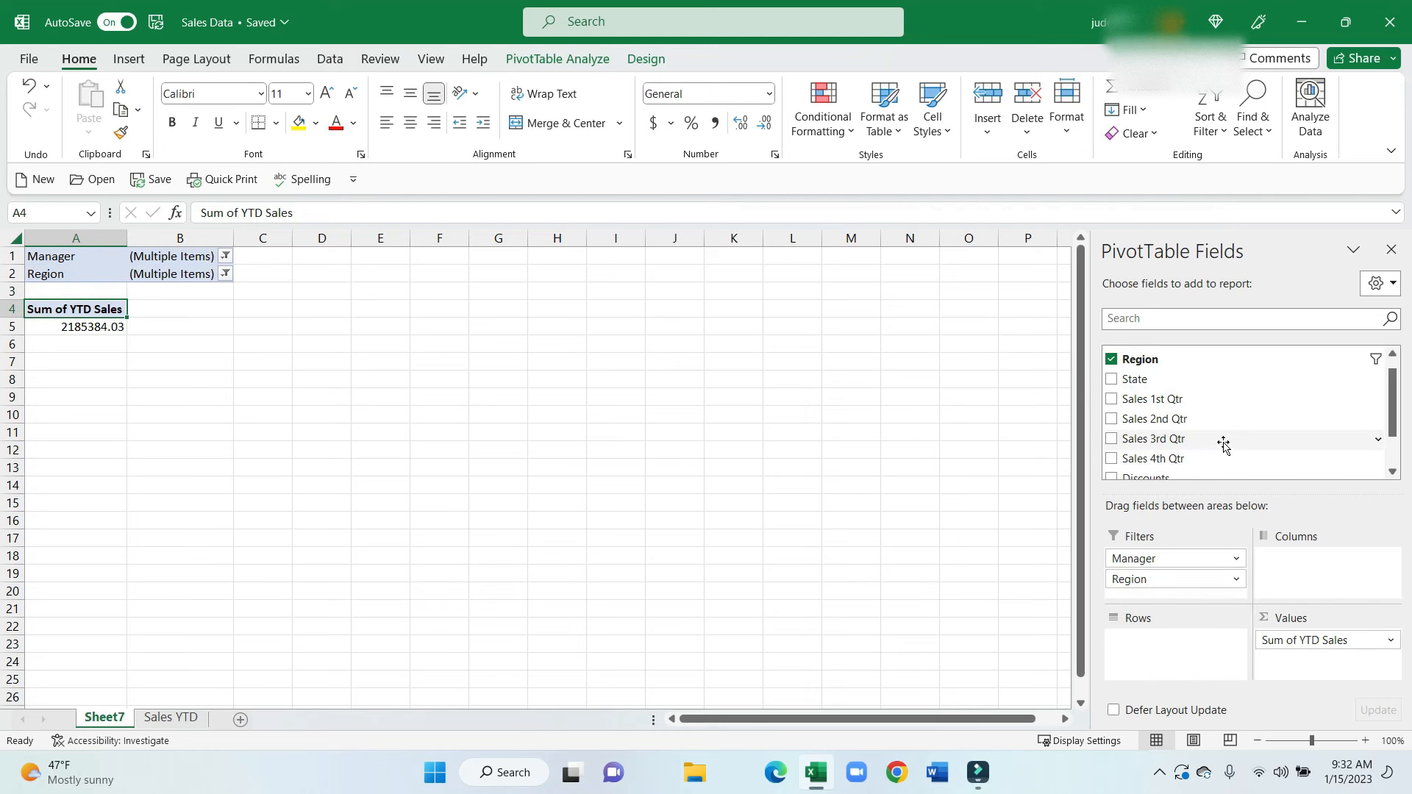
{"action": "left_click_drag", "start_coordinate": [1136, 379], "coordinate": [1139, 620]}
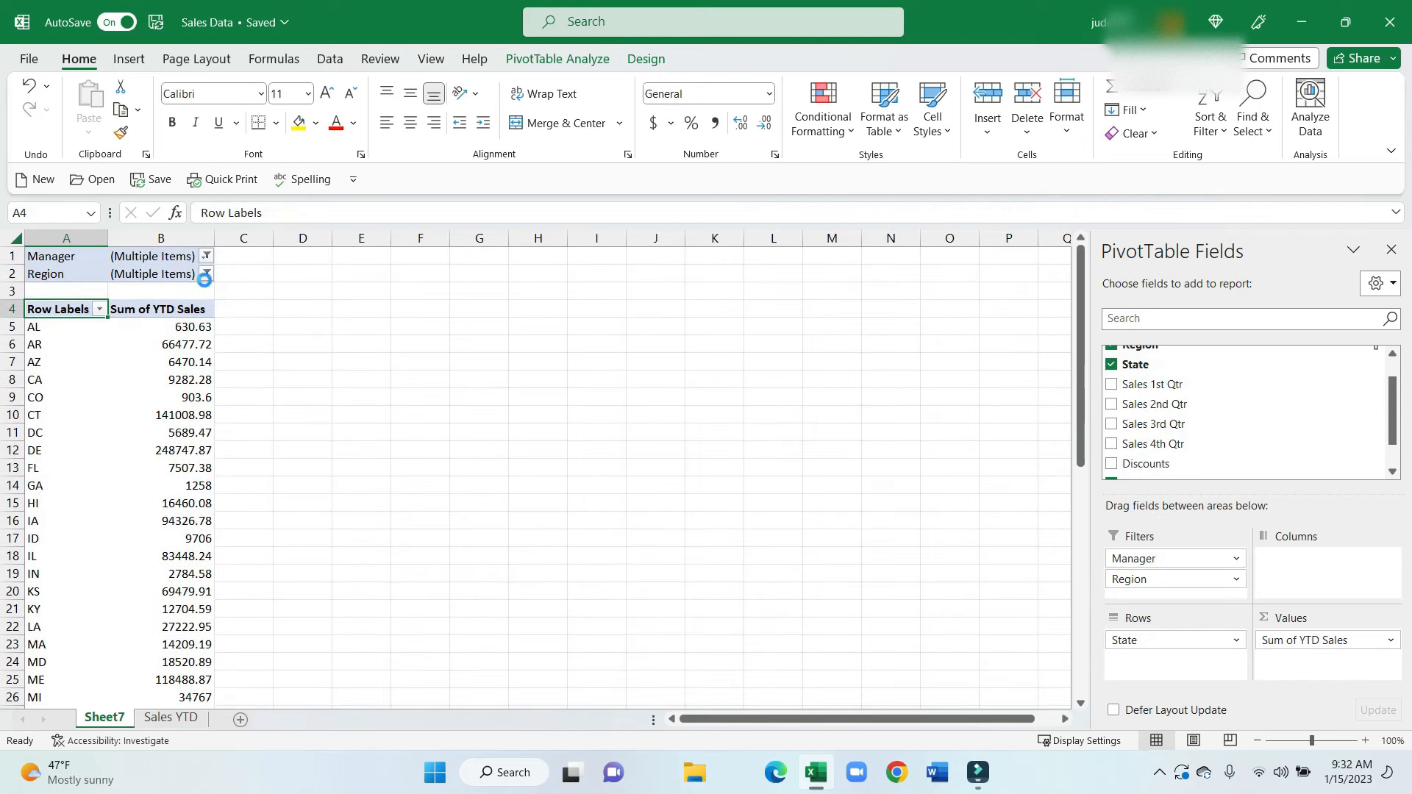
Set the PivotTable's Region report filter to show only Region 1
{"action": "left_click", "coordinate": [206, 275]}
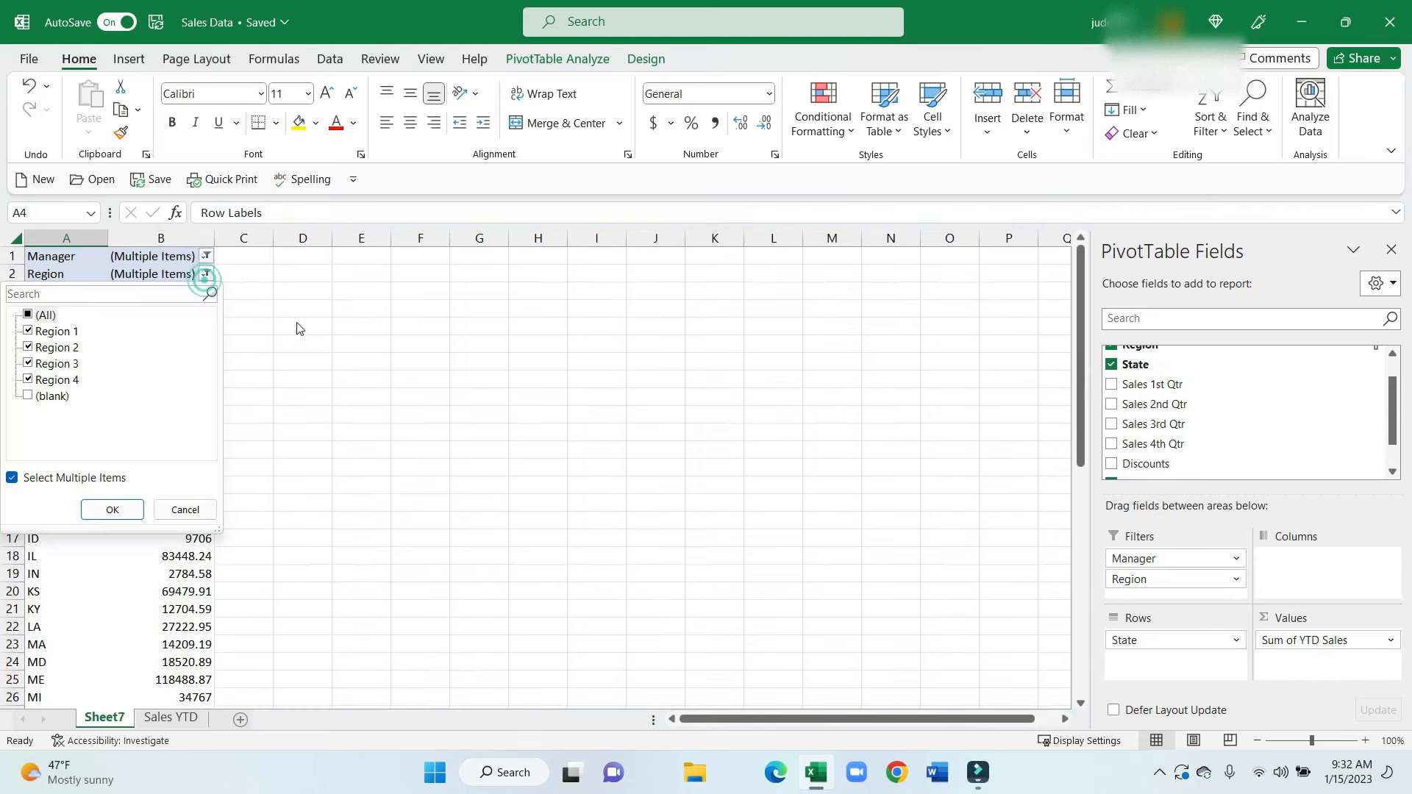
{"action": "left_click", "coordinate": [29, 316]}
{"action": "left_click", "coordinate": [30, 316]}
{"action": "left_click", "coordinate": [28, 331]}
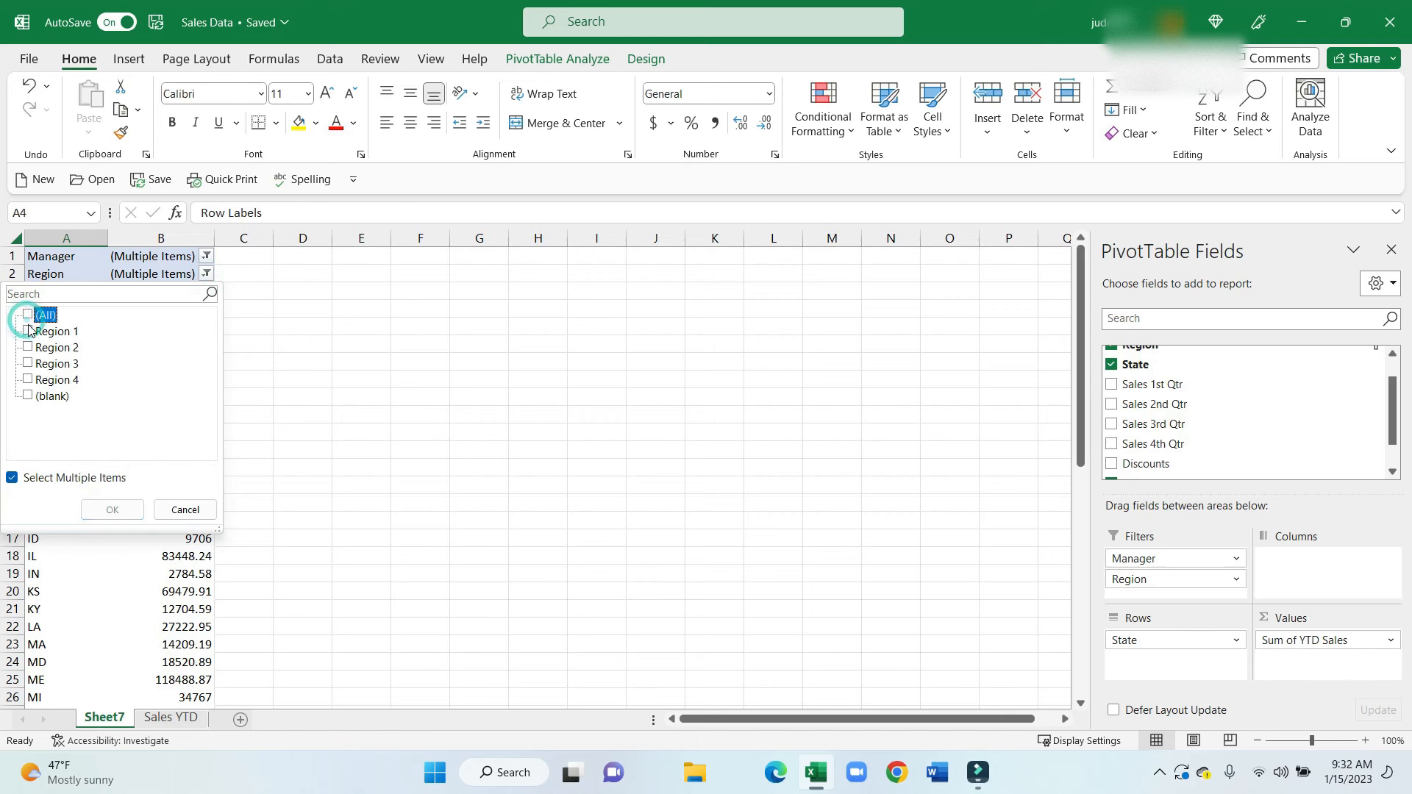
{"action": "left_click", "coordinate": [112, 510]}
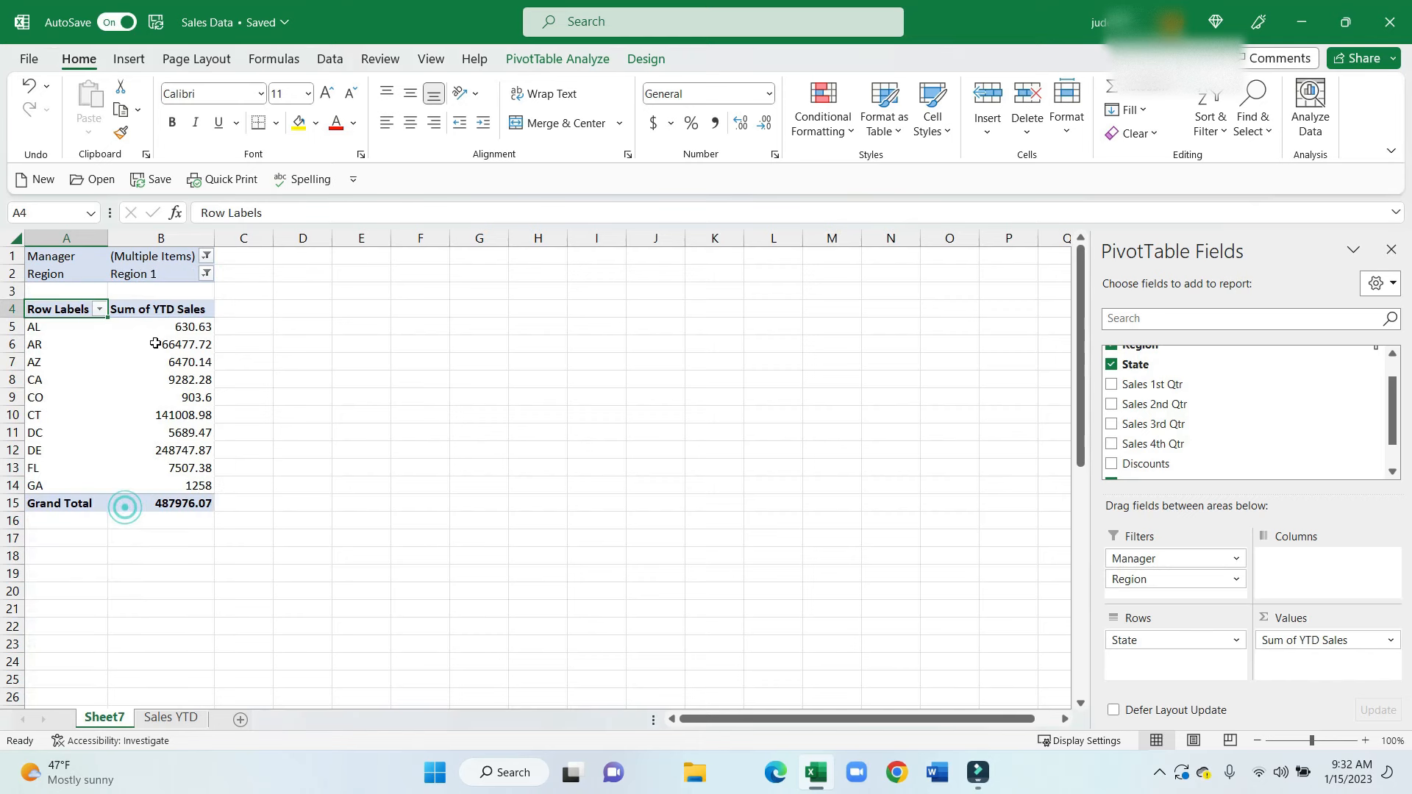
Set the PivotTable's Manager report filter to only the second named manager in the list
{"action": "left_click", "coordinate": [205, 256]}
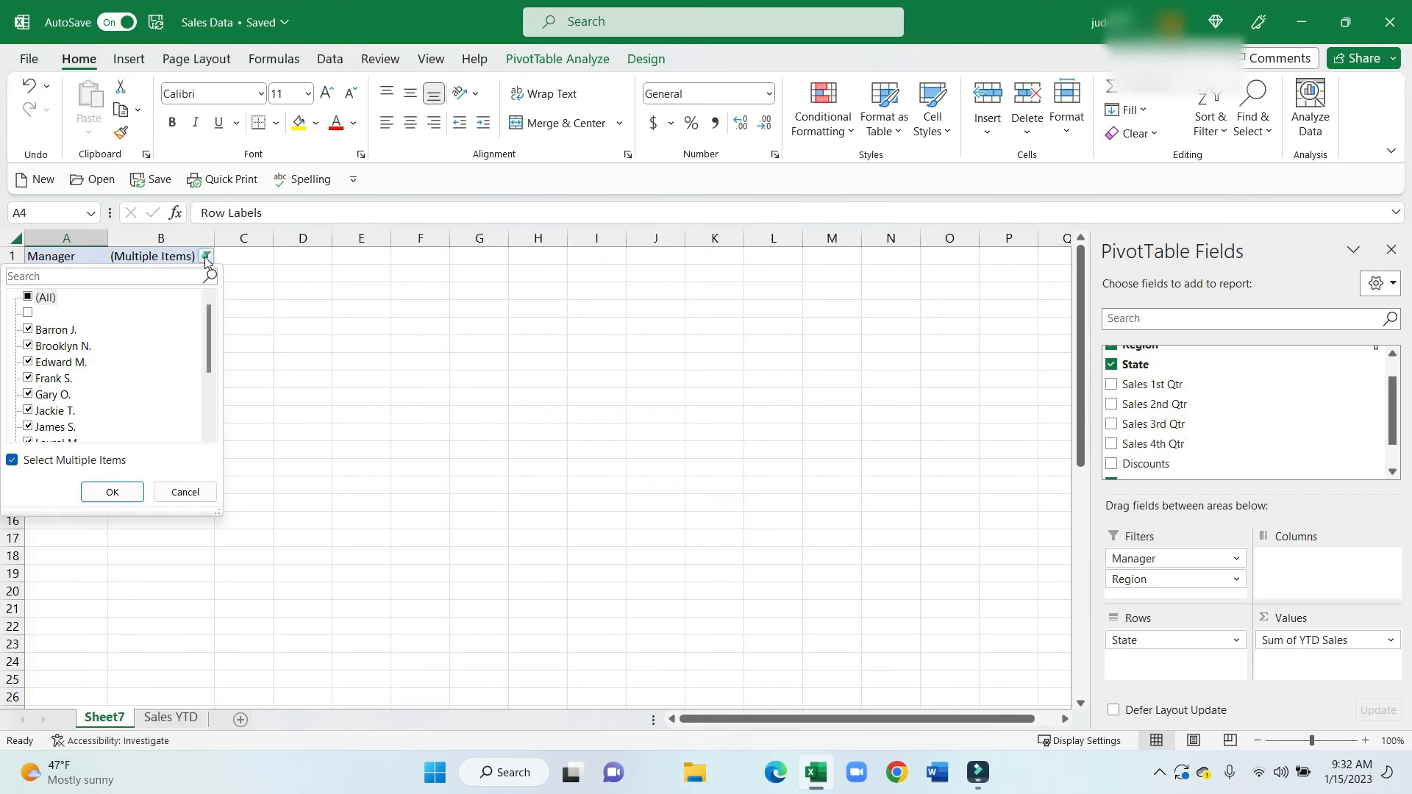
{"action": "left_click", "coordinate": [29, 298]}
{"action": "left_click", "coordinate": [29, 329]}
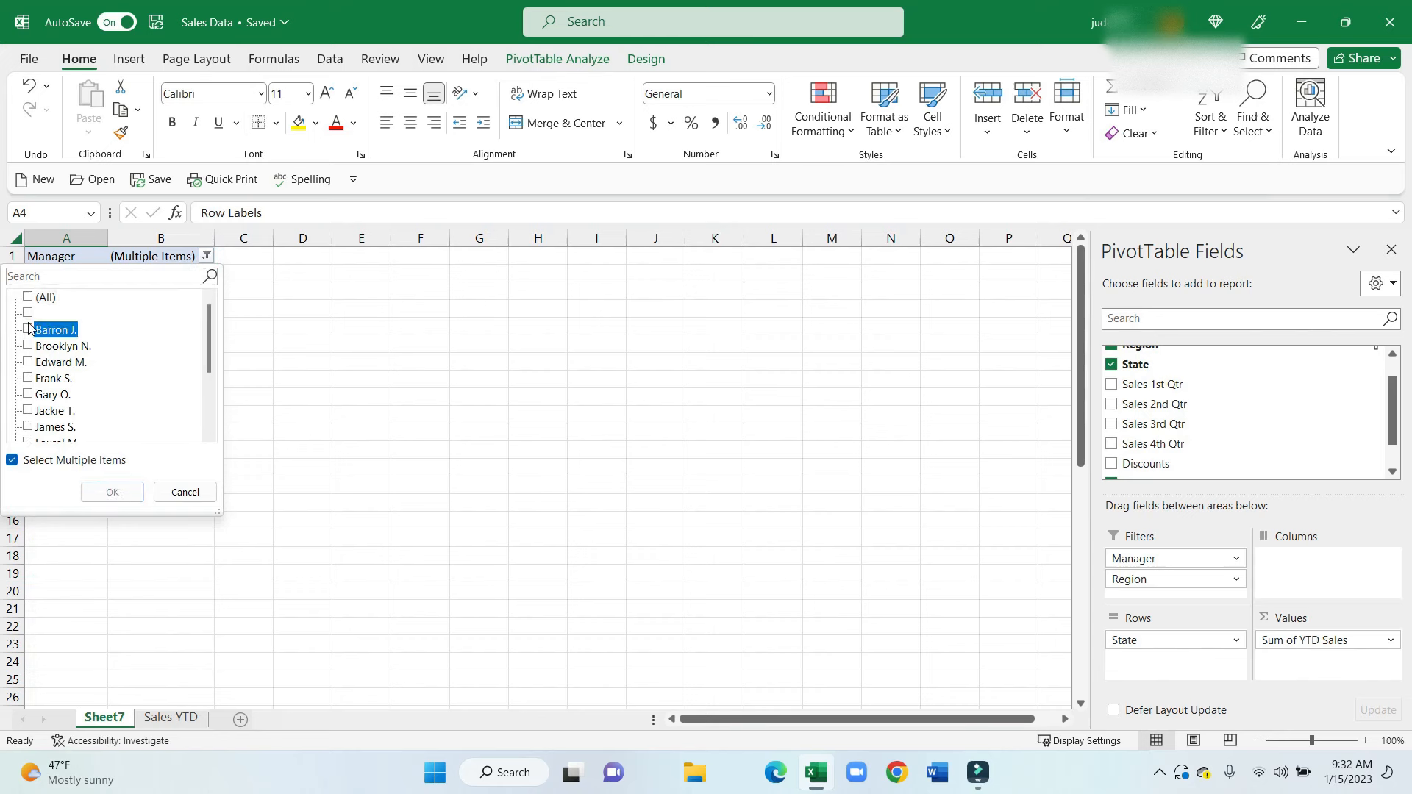
{"action": "left_click", "coordinate": [28, 346]}
{"action": "left_click", "coordinate": [116, 492]}
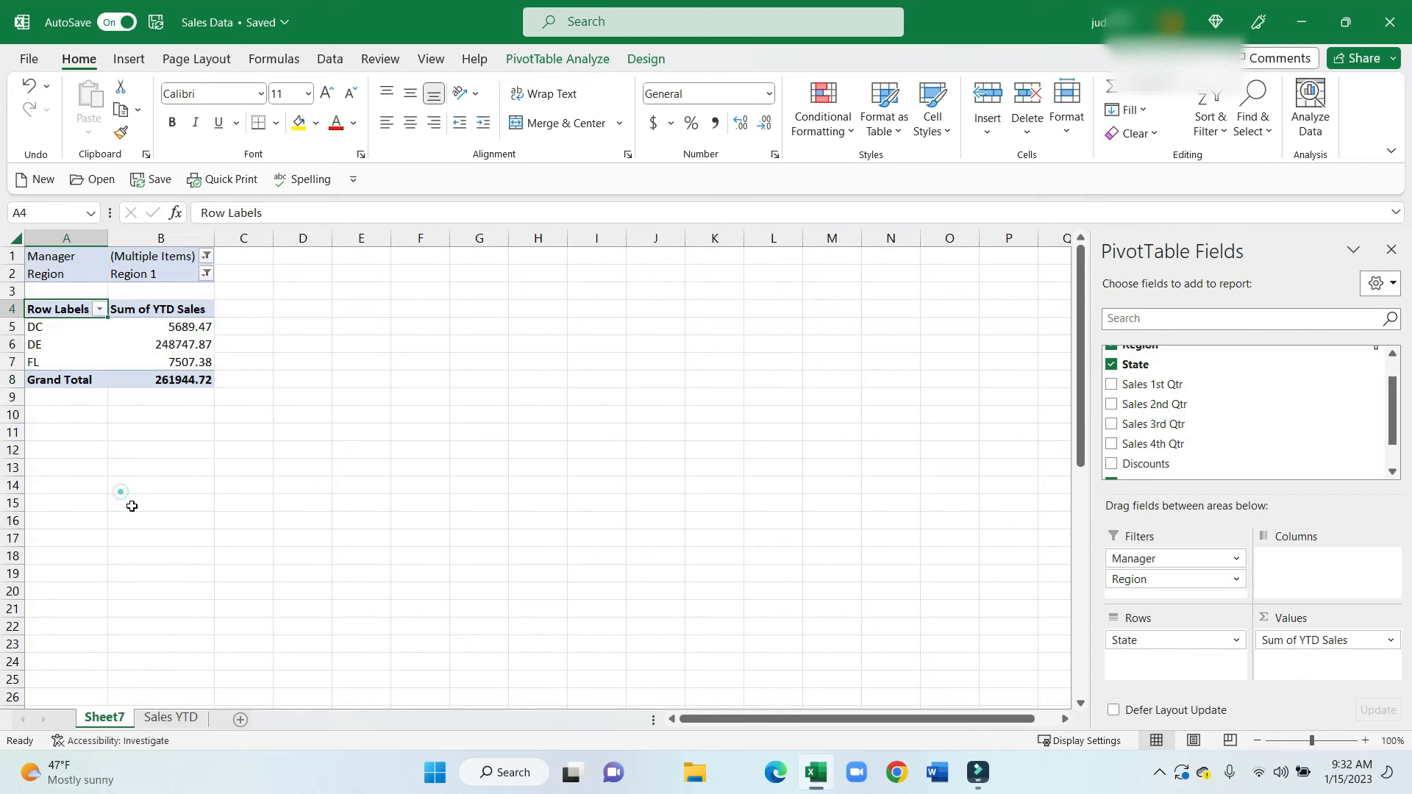
Apply the comma number style to column B with the states' YTD sales
{"action": "left_click_drag", "start_coordinate": [205, 486], "coordinate": [221, 486]}
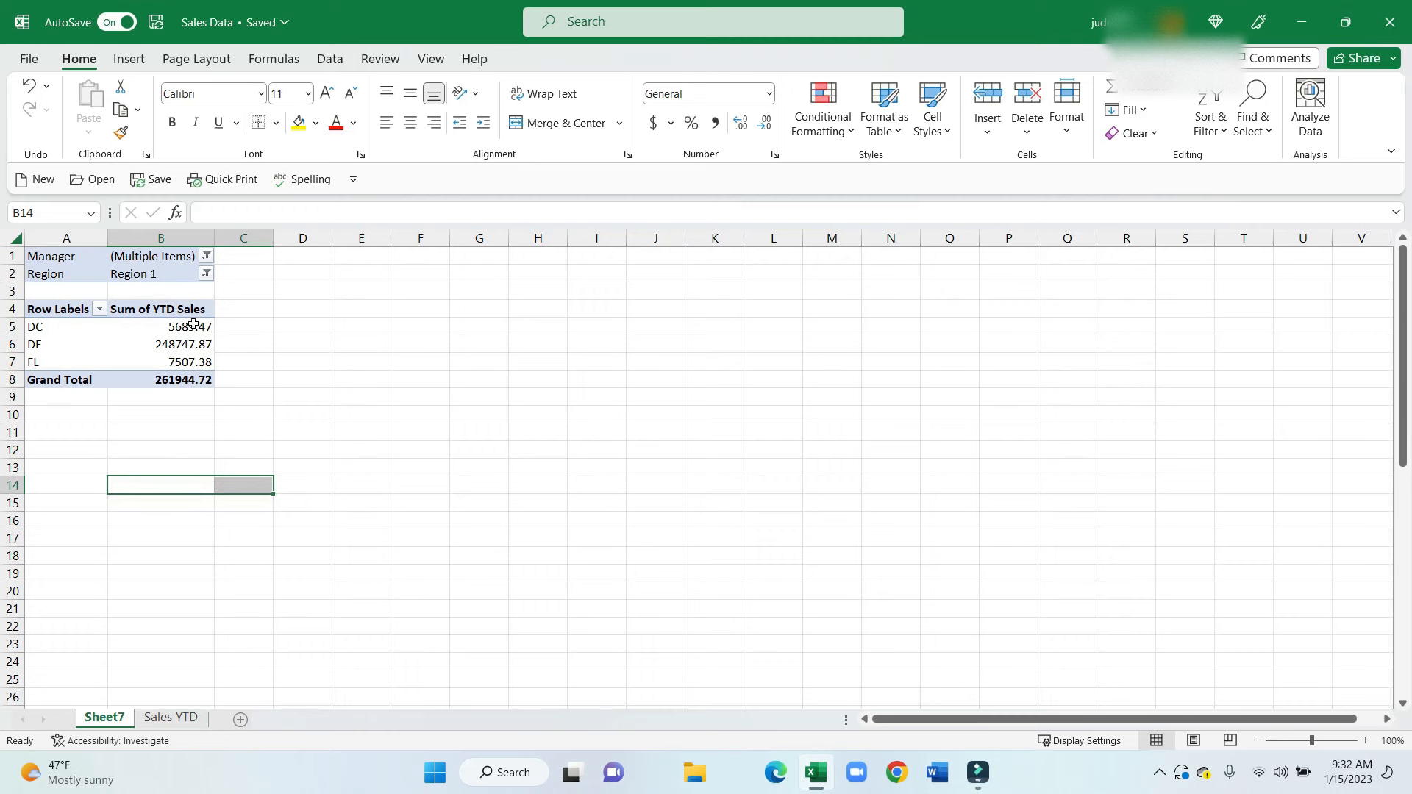
{"action": "left_click", "coordinate": [198, 240]}
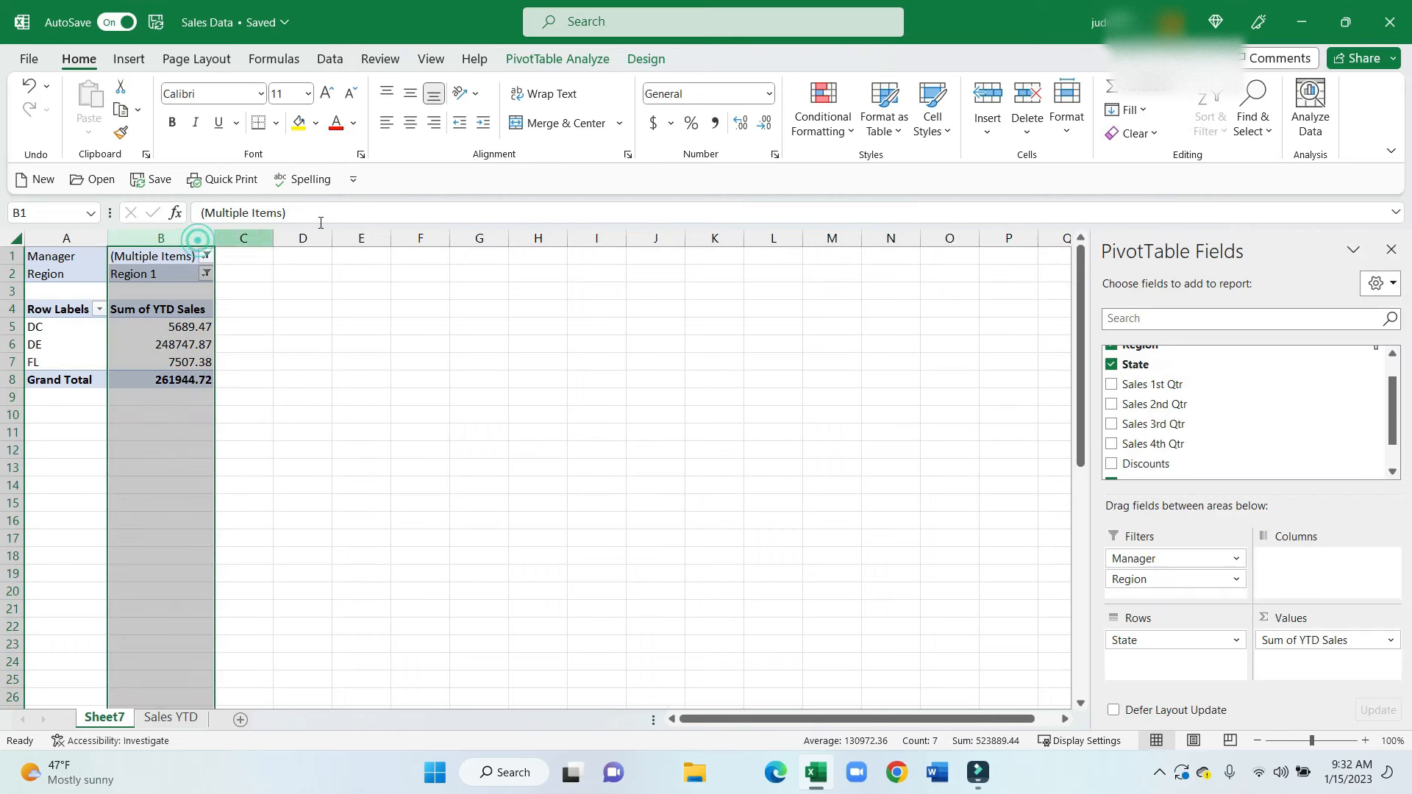
{"action": "left_click", "coordinate": [715, 122]}
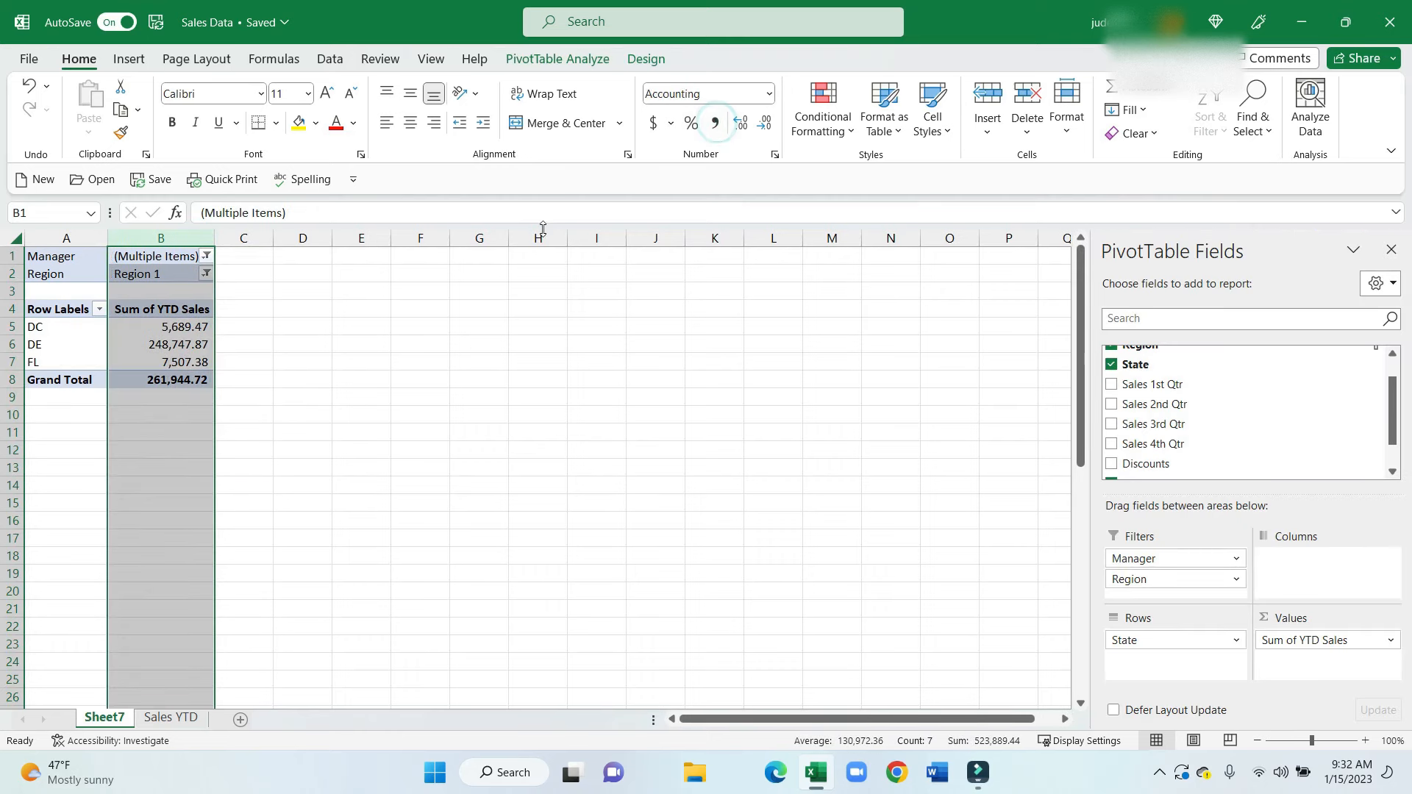
{"action": "left_click", "coordinate": [433, 293]}
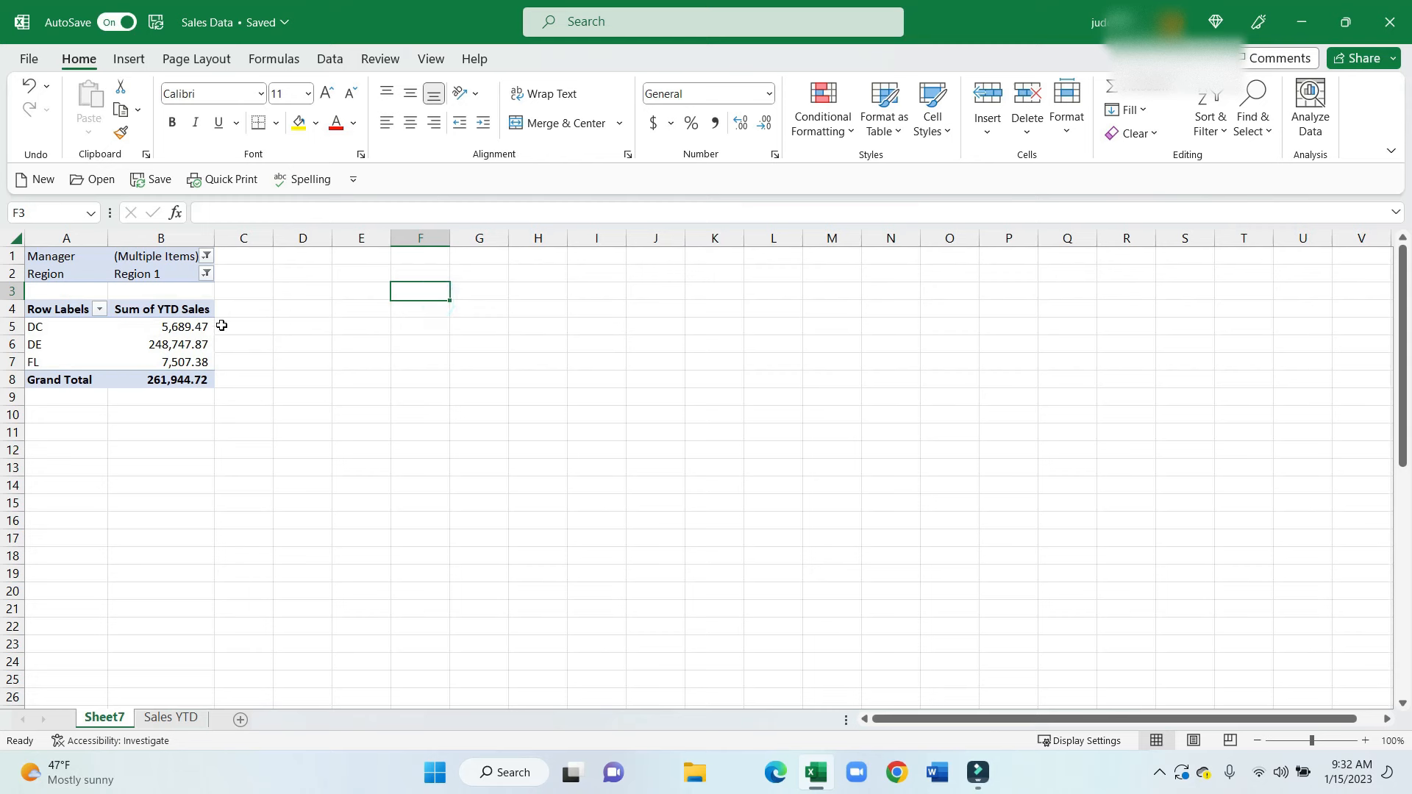
Check which managers are selected in the PivotTable's Manager report filter
{"action": "left_click", "coordinate": [206, 257]}
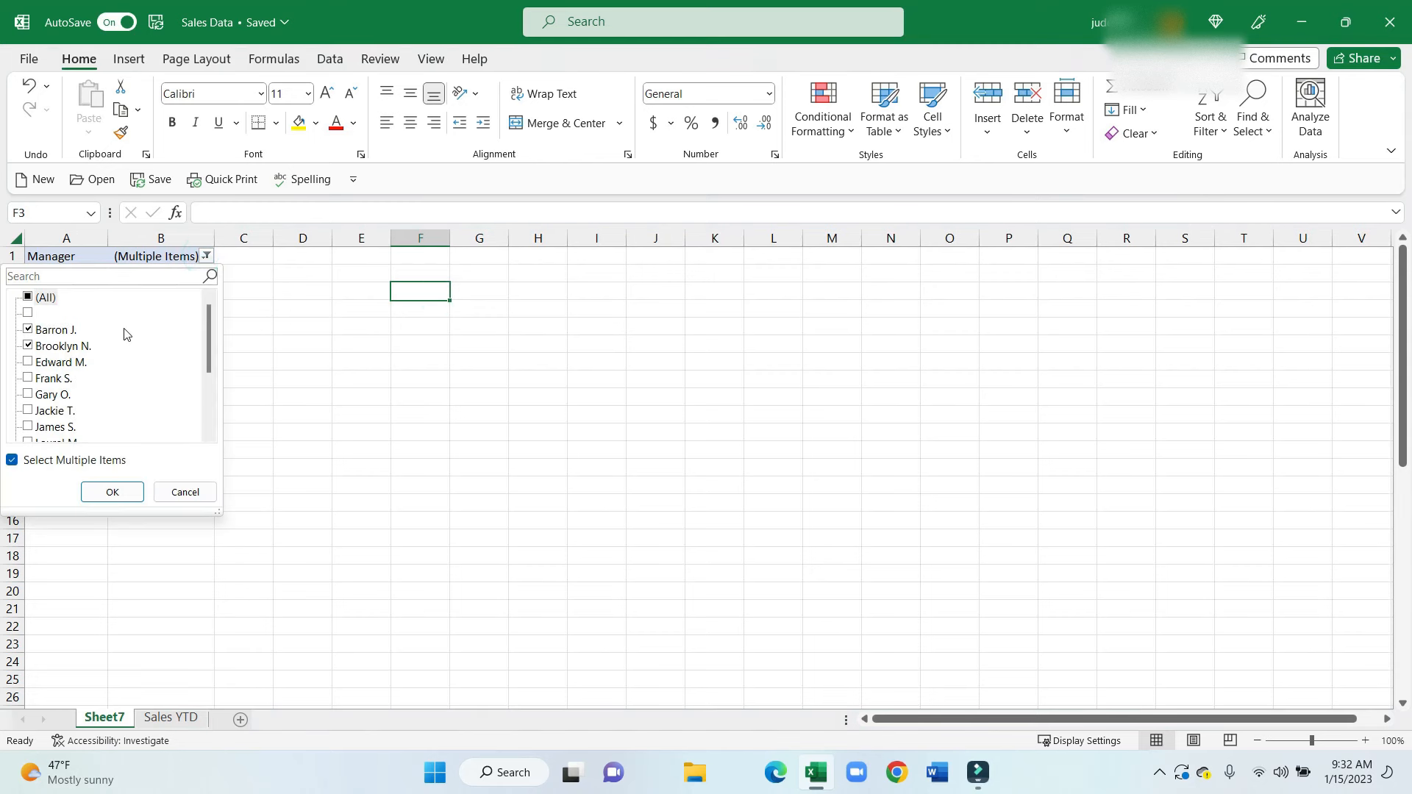
{"action": "left_click", "coordinate": [260, 355]}
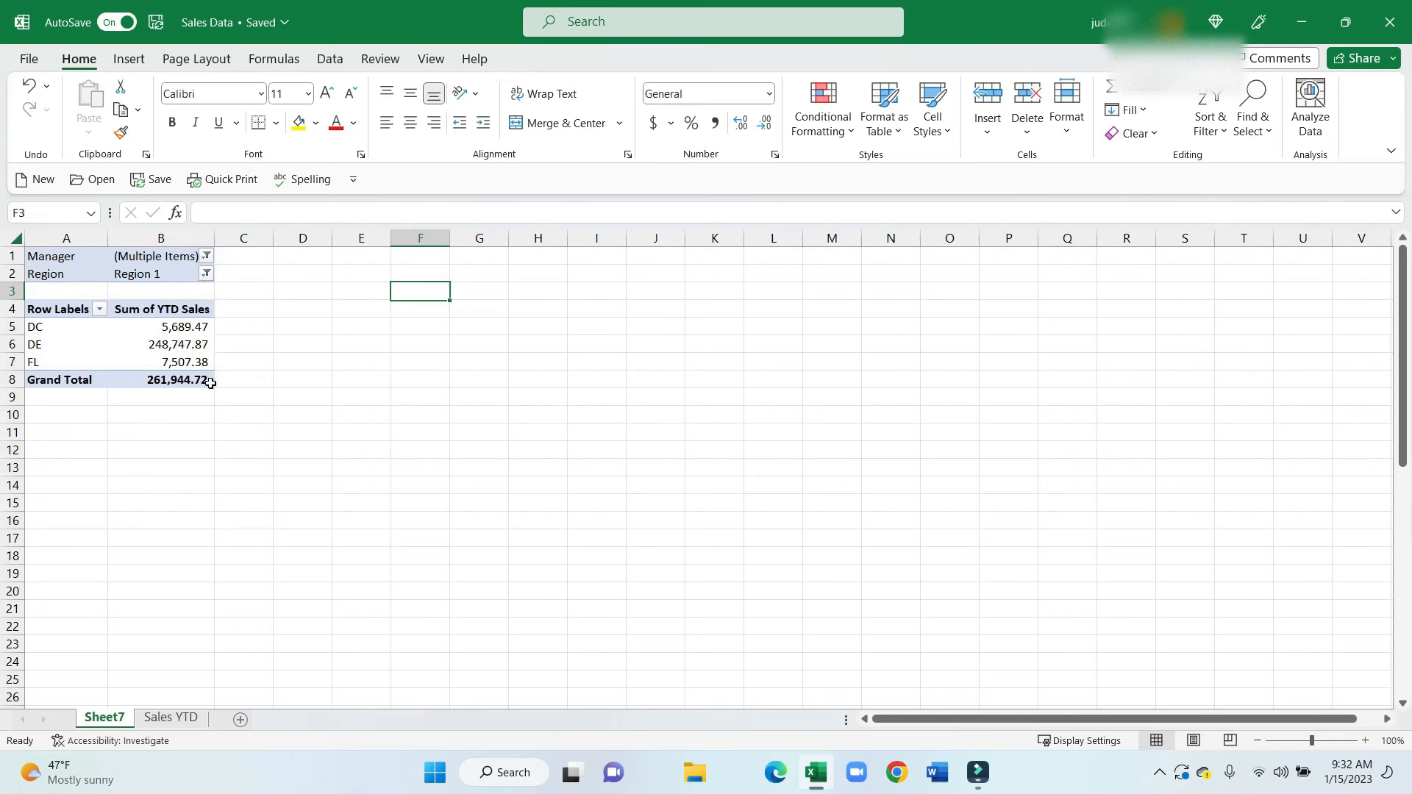
{"action": "mouse_move", "coordinate": [165, 381]}
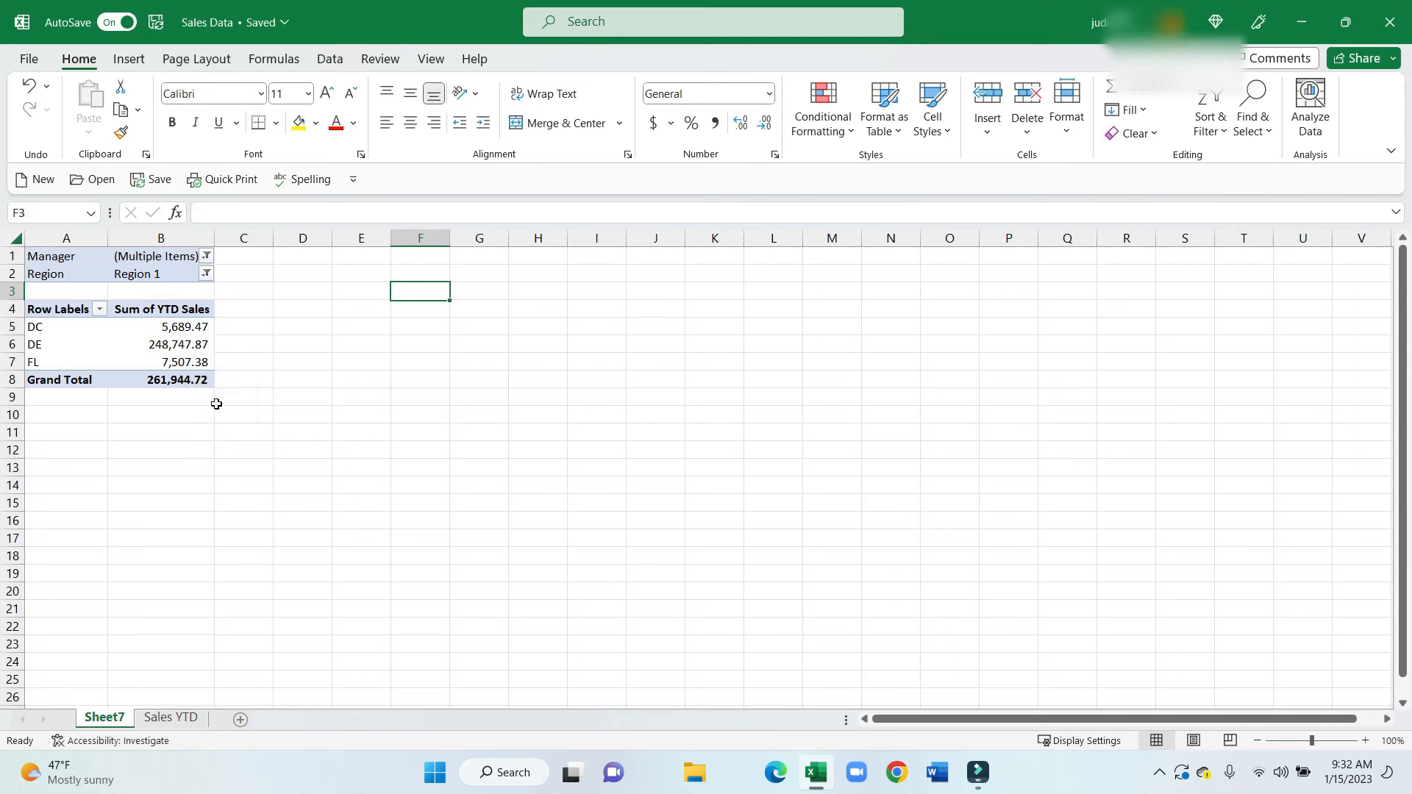
Replace YTD Sales in the PivotTable's Values area with Sales 1st Qtr, Sales 2nd Qtr, Sales 3rd Qtr and Sales 4th Qtr
{"action": "left_click", "coordinate": [171, 344]}
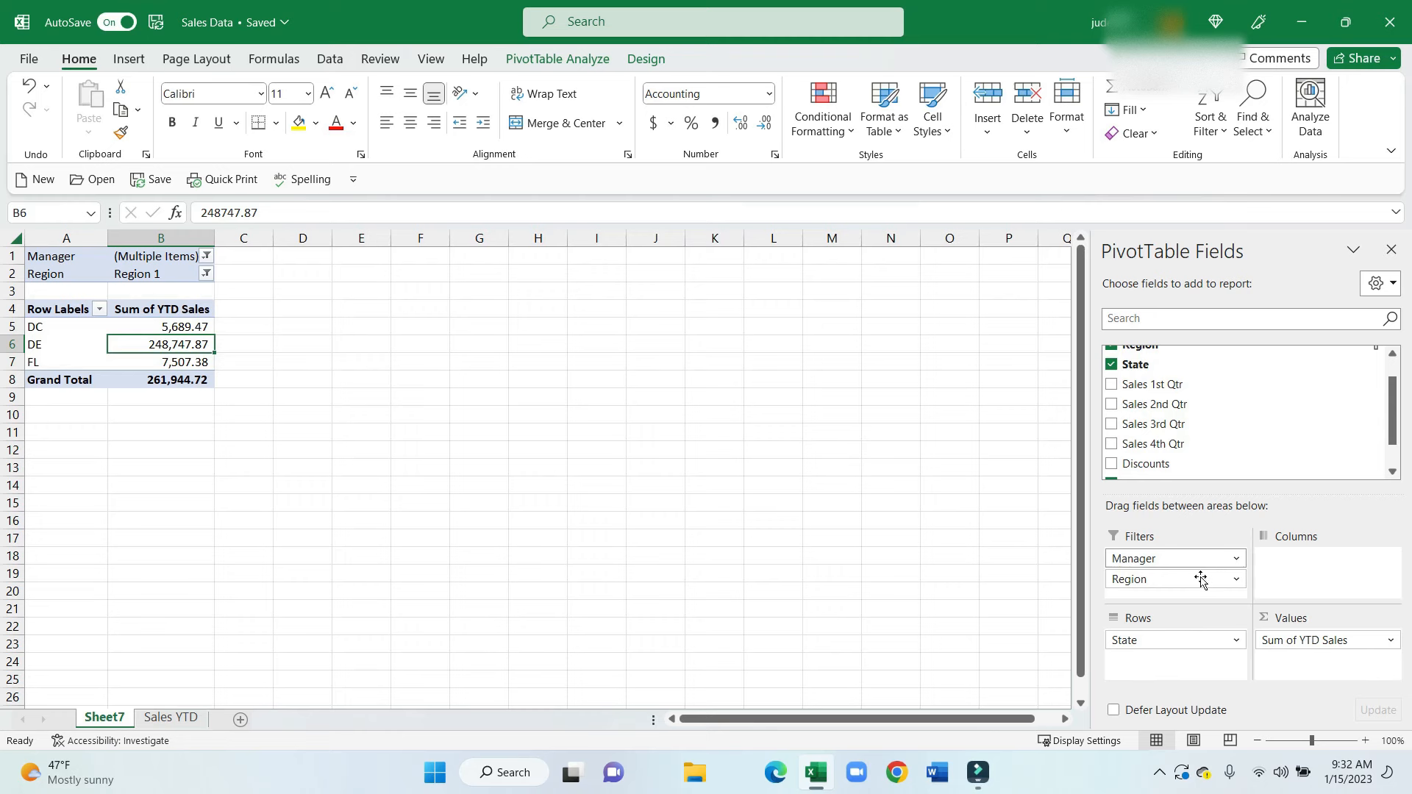
{"action": "left_click_drag", "start_coordinate": [1296, 644], "coordinate": [1250, 438]}
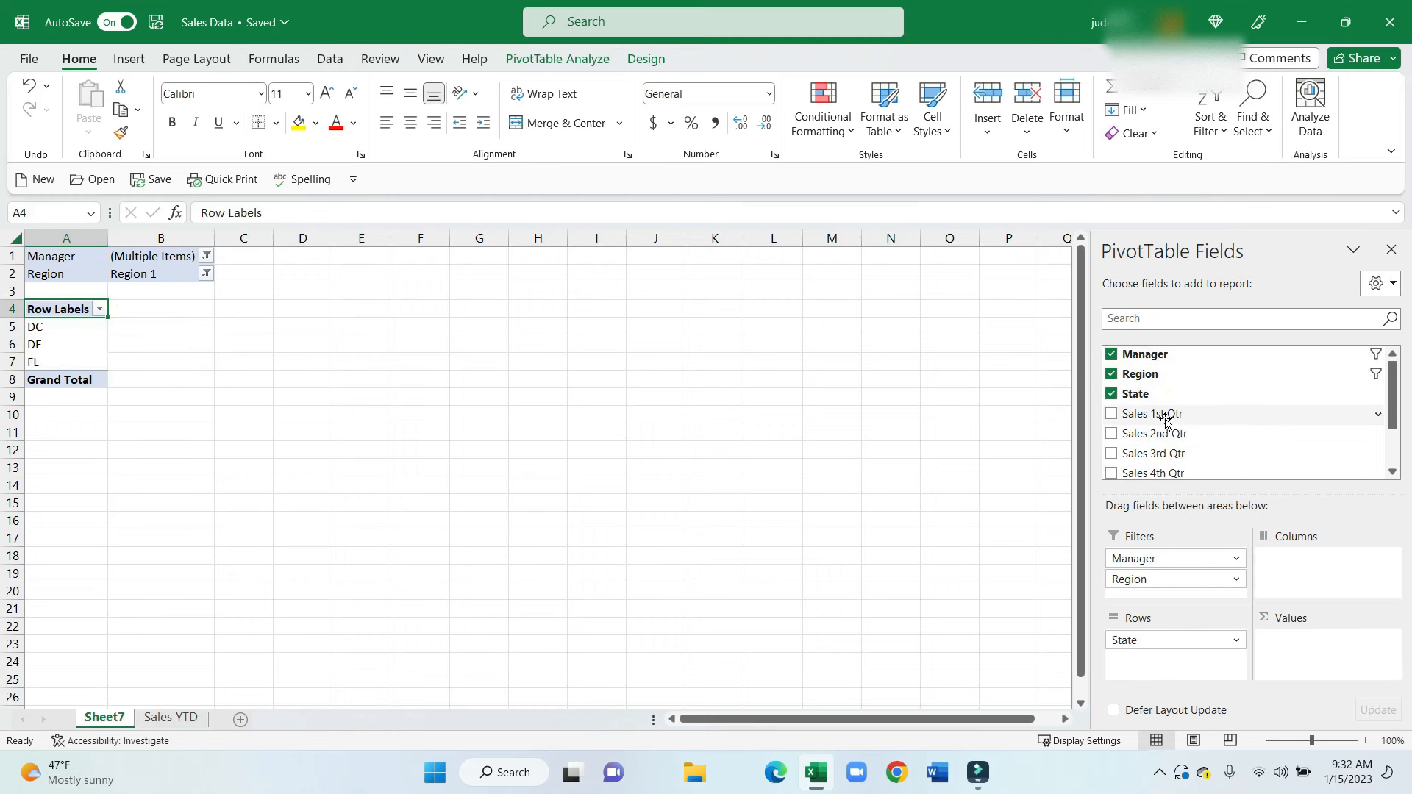
{"action": "left_click_drag", "start_coordinate": [1165, 414], "coordinate": [1294, 642]}
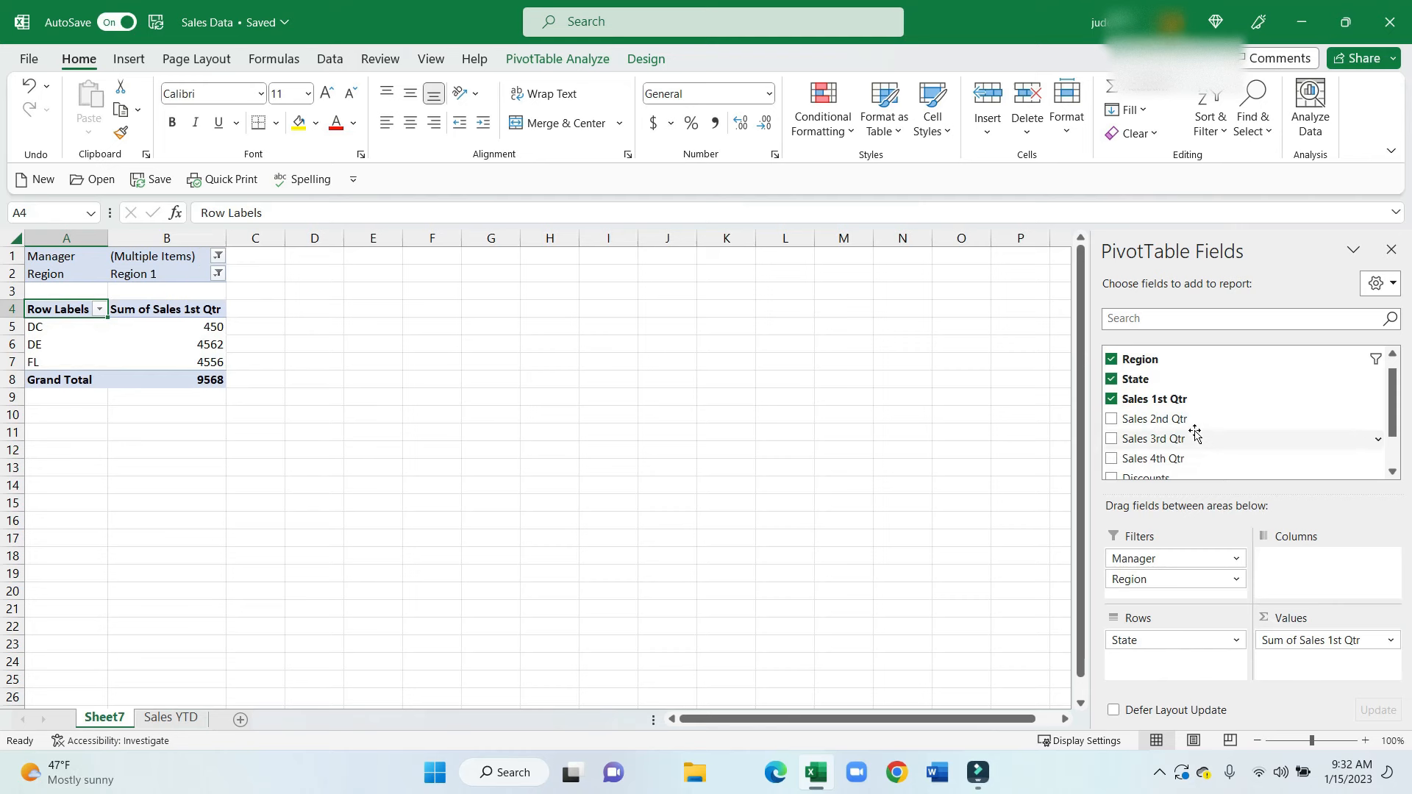
{"action": "left_click_drag", "start_coordinate": [1187, 425], "coordinate": [1298, 648]}
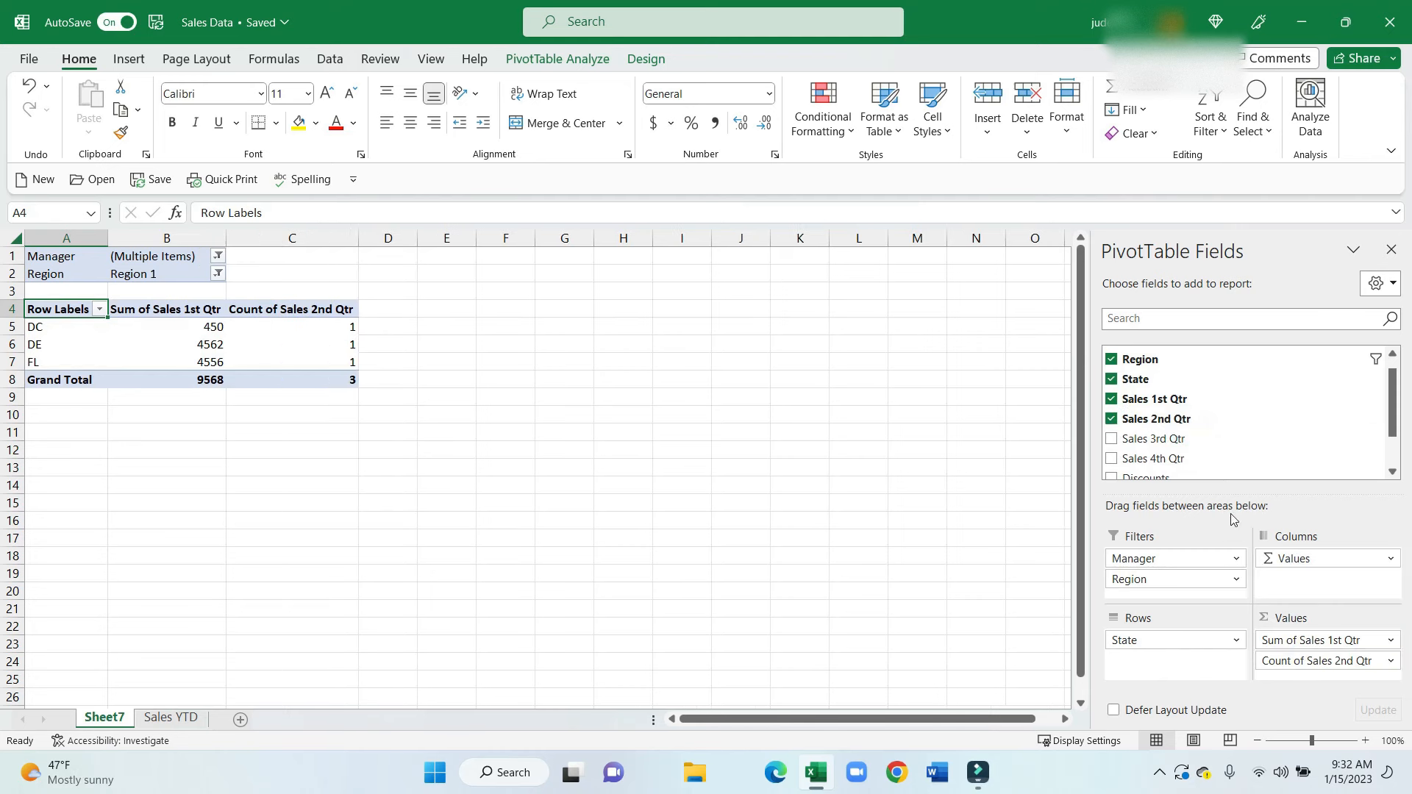
{"action": "left_click_drag", "start_coordinate": [1192, 440], "coordinate": [1298, 653]}
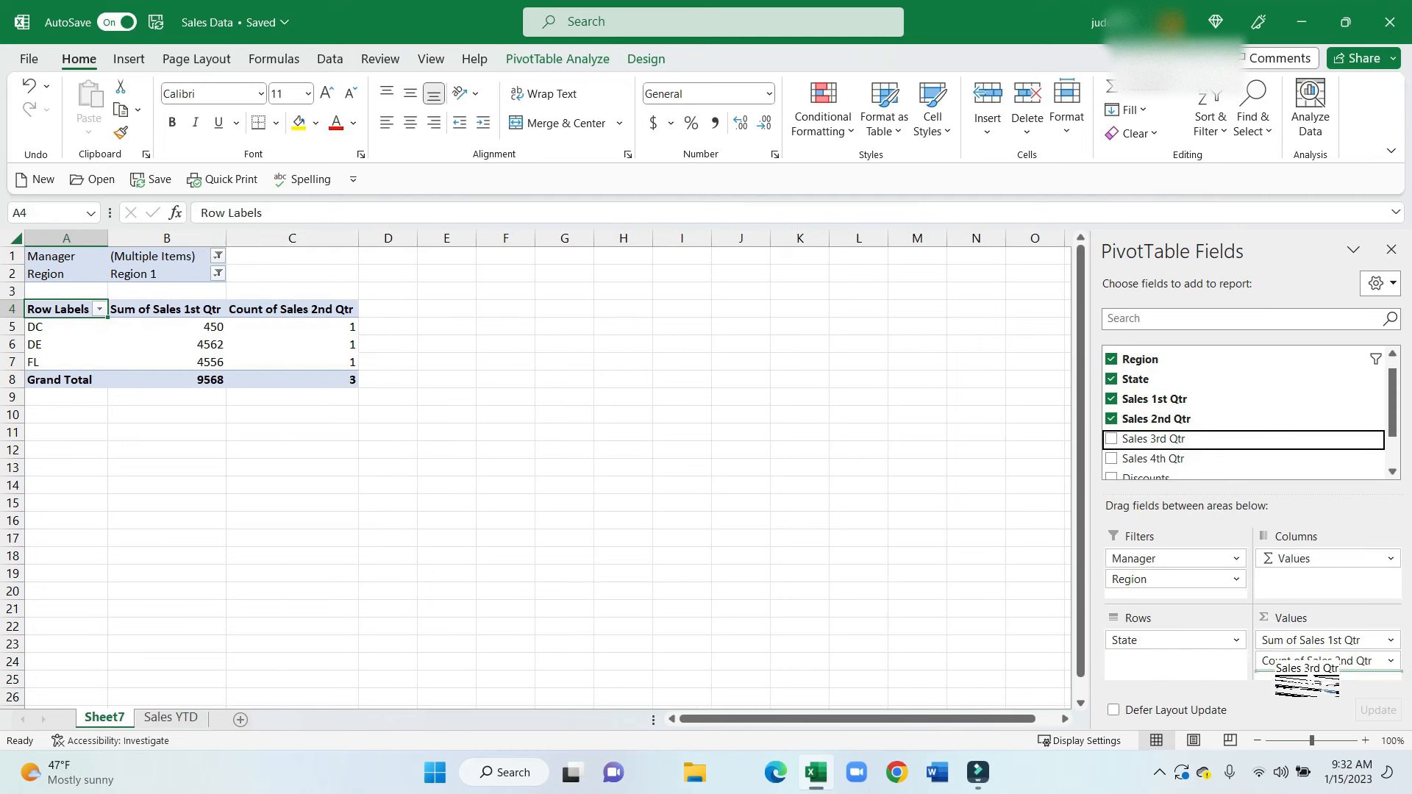
{"action": "left_click_drag", "start_coordinate": [1208, 463], "coordinate": [1302, 671]}
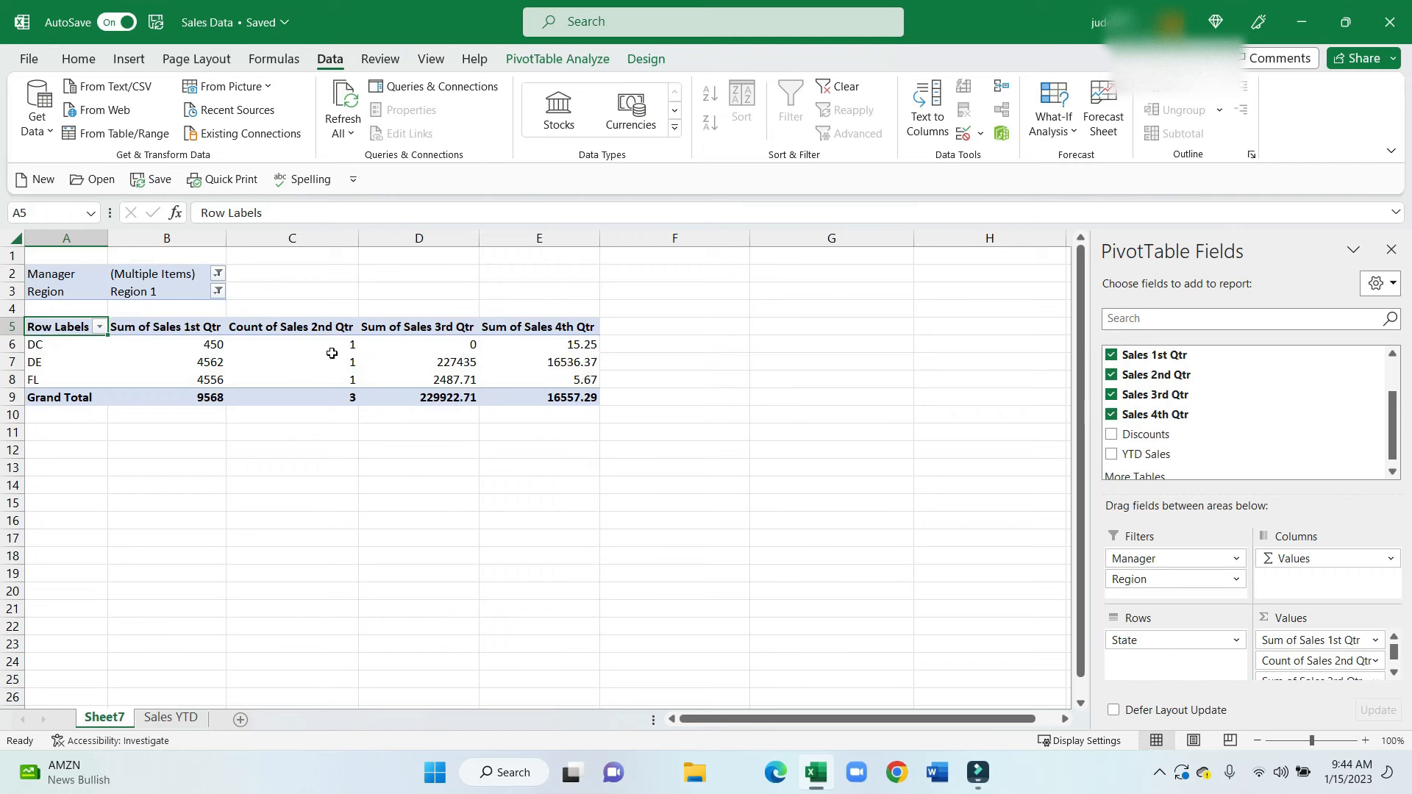
Change the Sales 2nd Qtr value field to be summarized by Sum instead of Count
{"action": "left_click", "coordinate": [319, 239]}
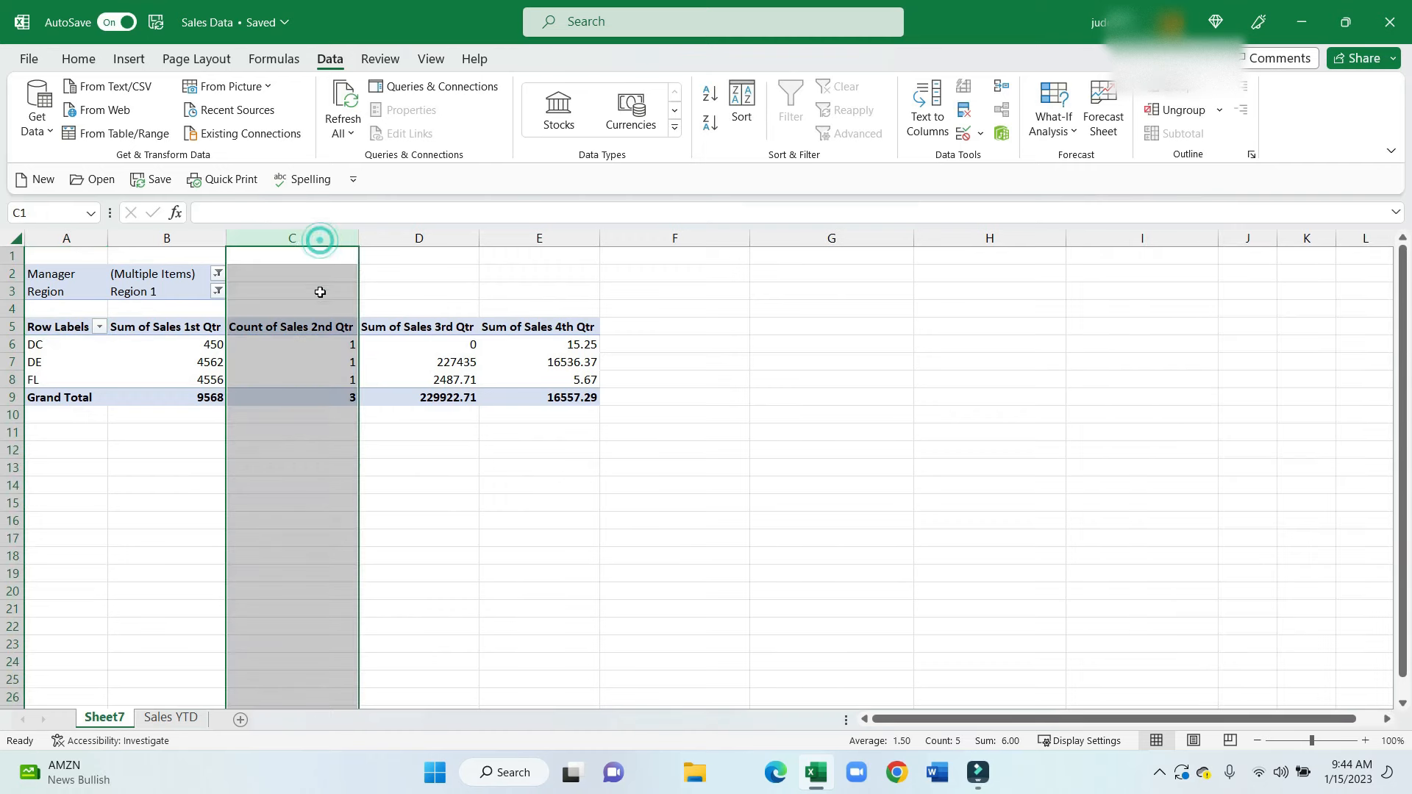
{"action": "left_click", "coordinate": [309, 331]}
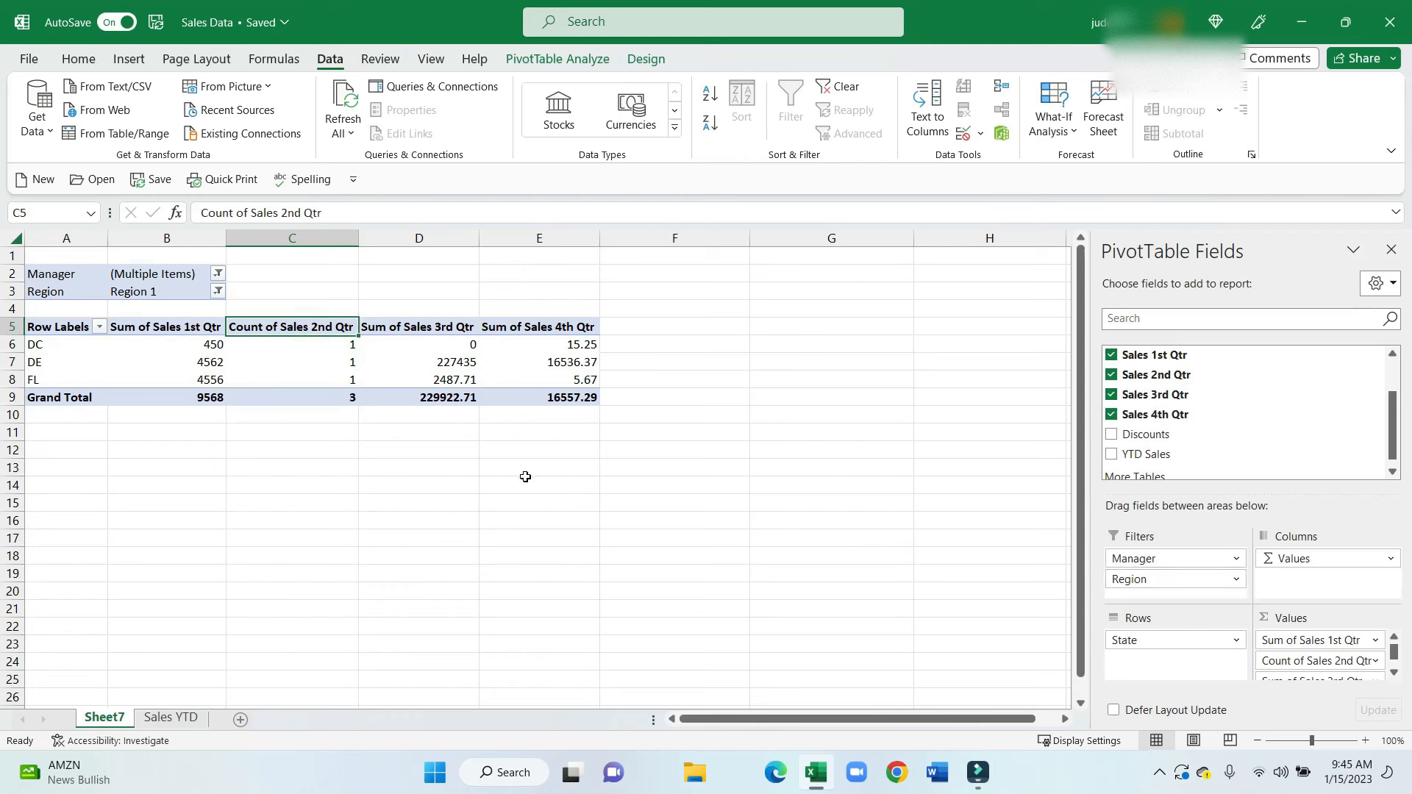
{"action": "left_click", "coordinate": [1374, 661]}
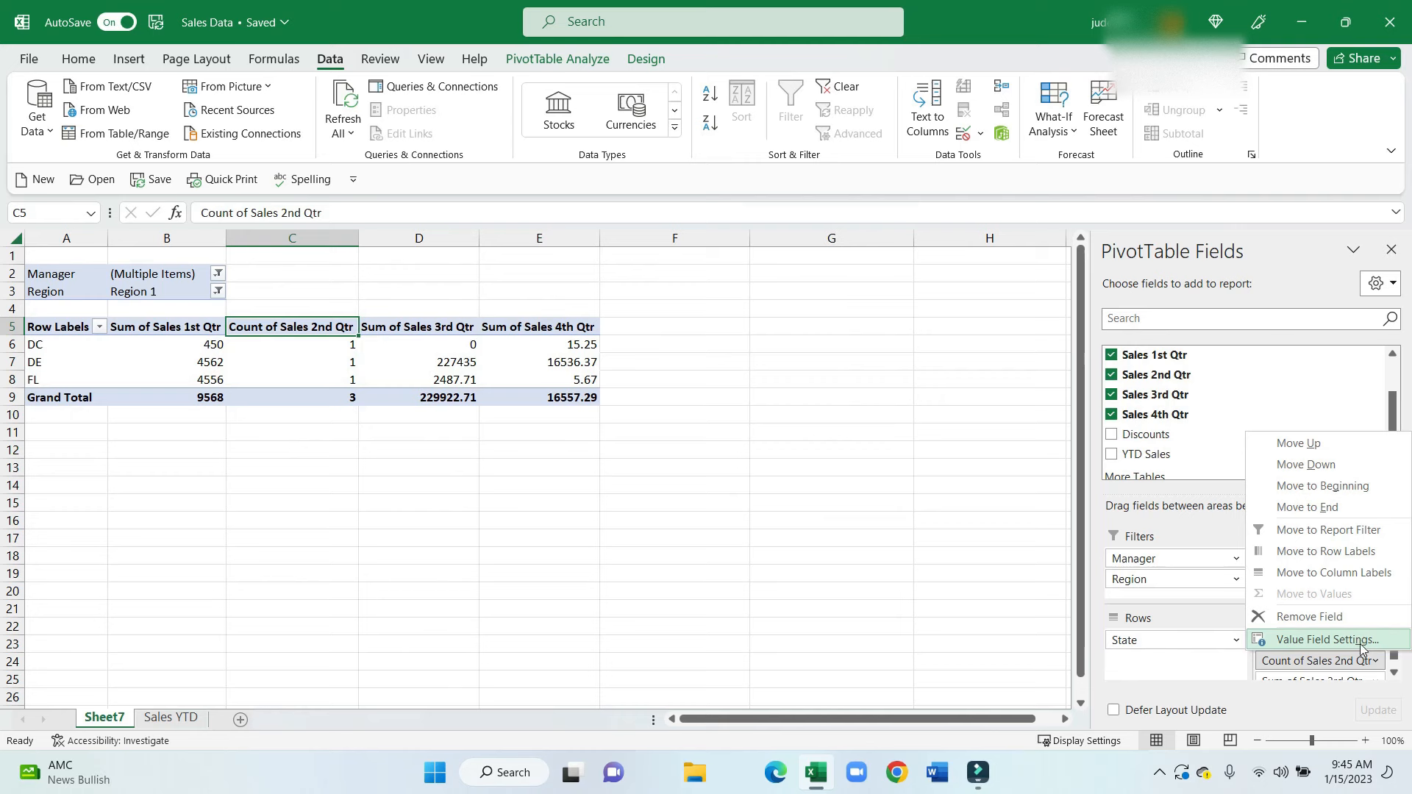
{"action": "left_click", "coordinate": [1359, 641]}
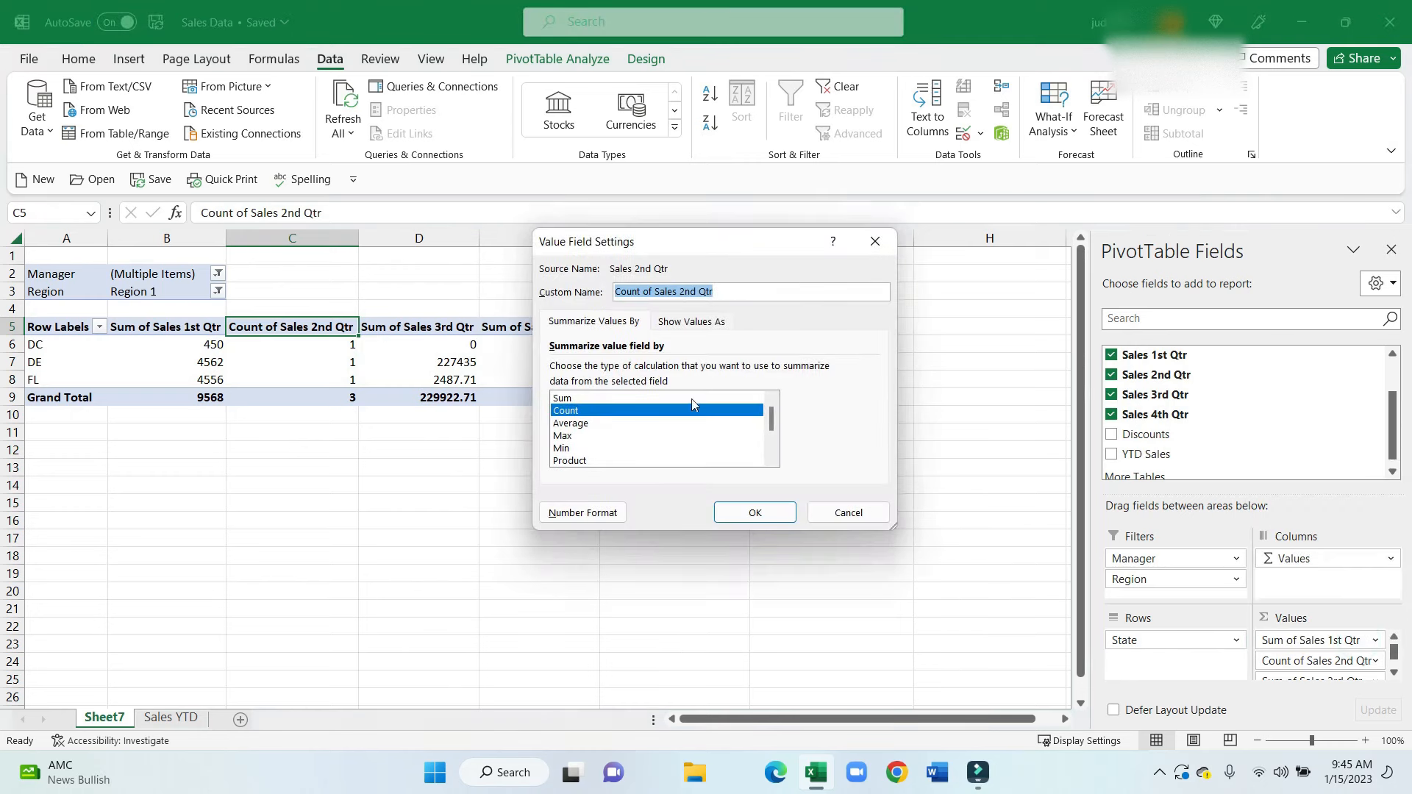
{"action": "left_click", "coordinate": [691, 399]}
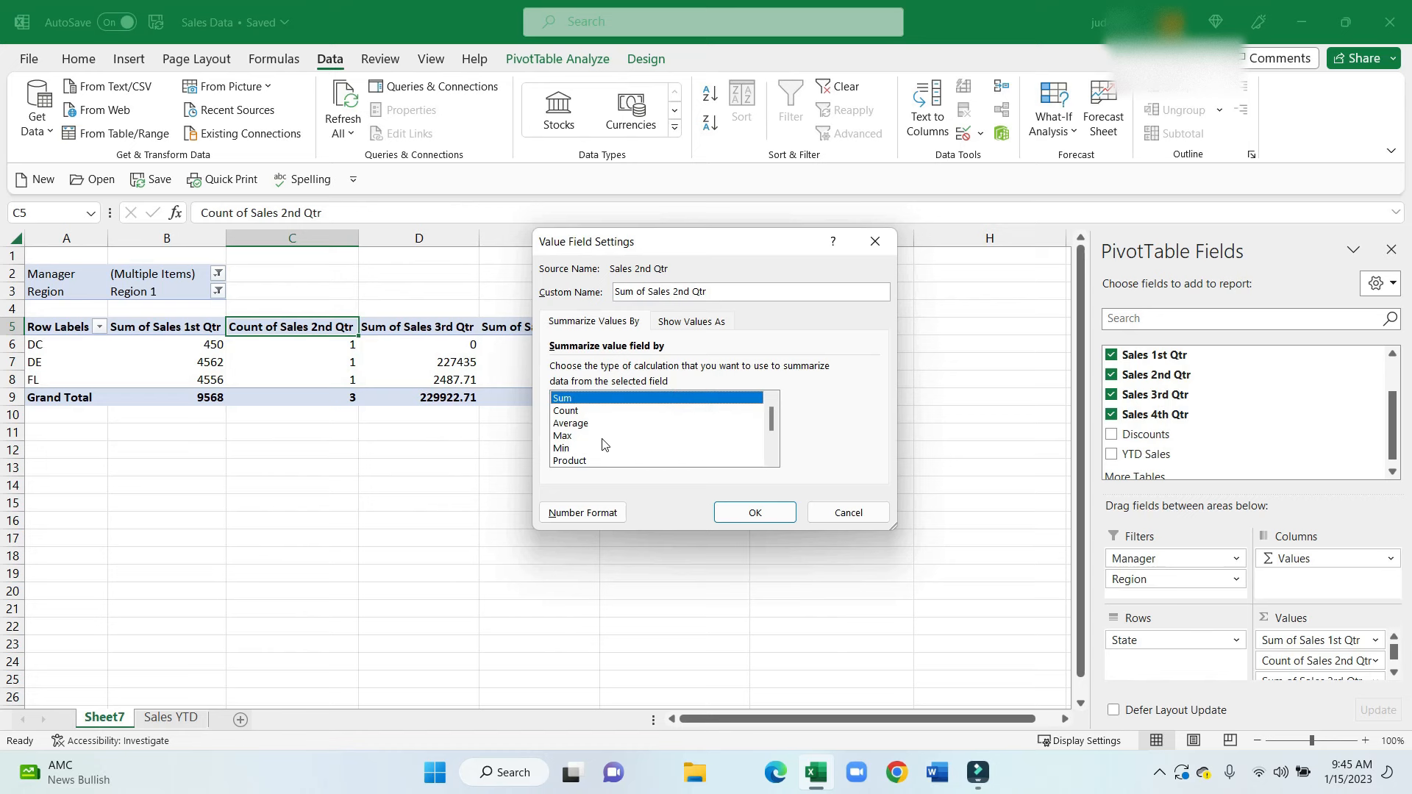
{"action": "scroll", "coordinate": [605, 460], "scroll_direction": "down", "scroll_amount": 1}
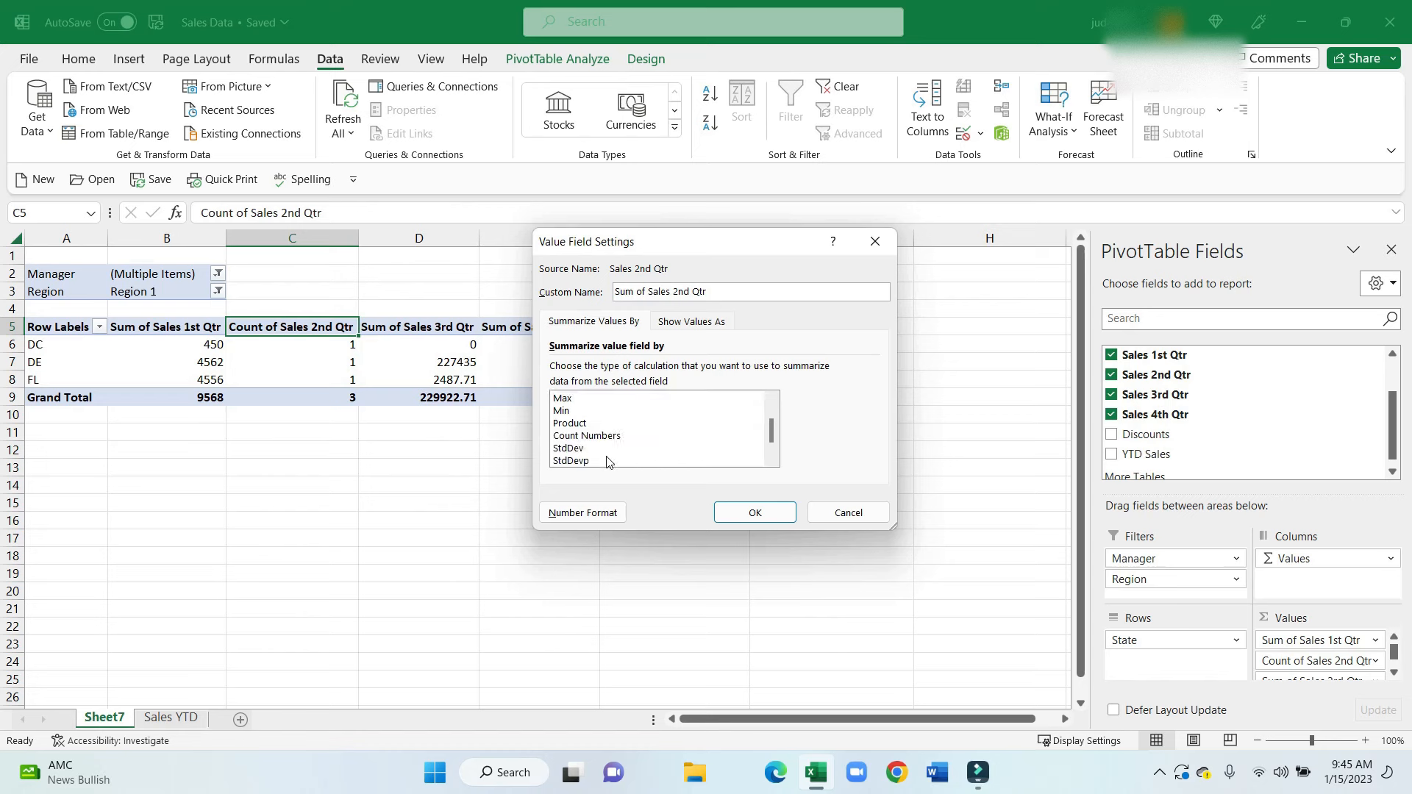
{"action": "scroll", "coordinate": [610, 463], "scroll_direction": "up", "scroll_amount": 1}
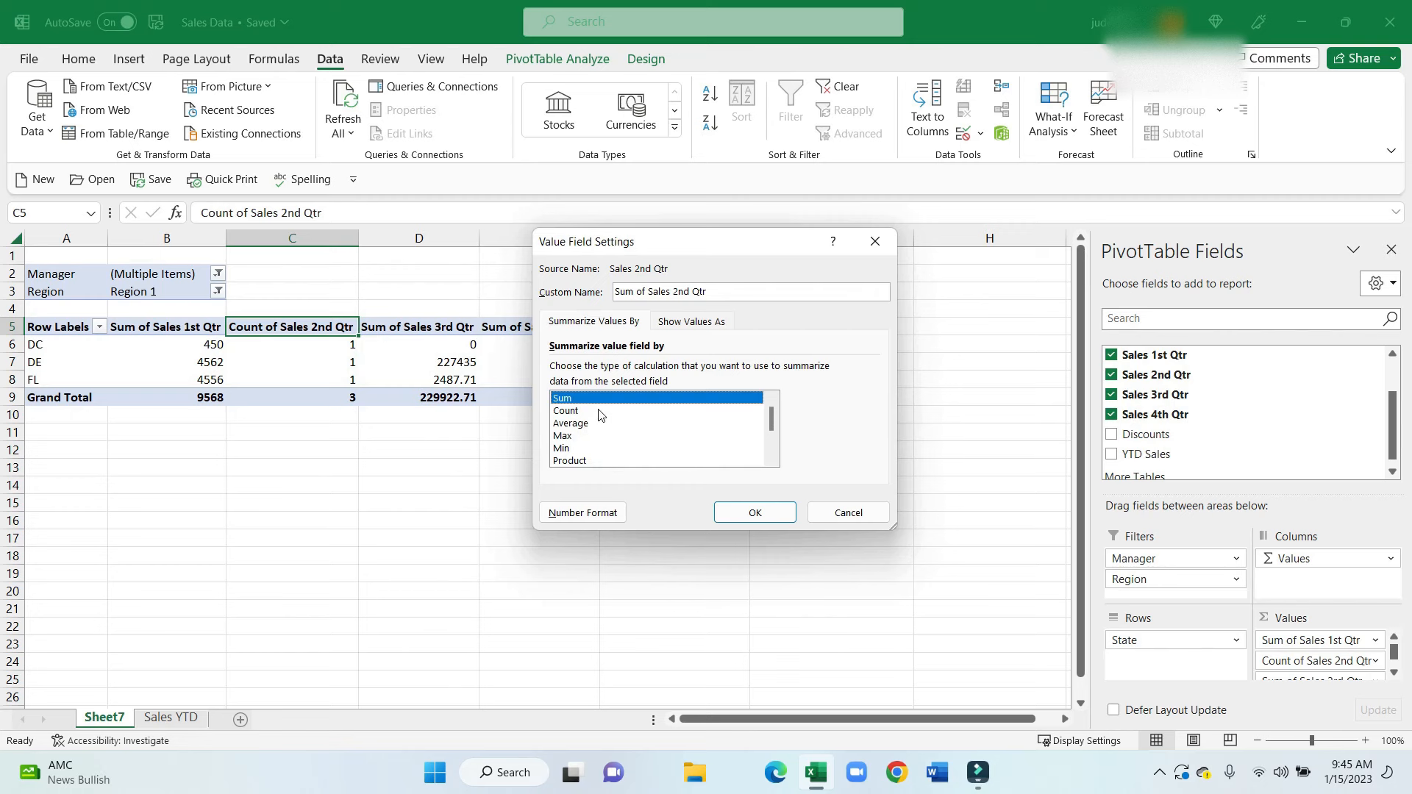
{"action": "left_click", "coordinate": [758, 514]}
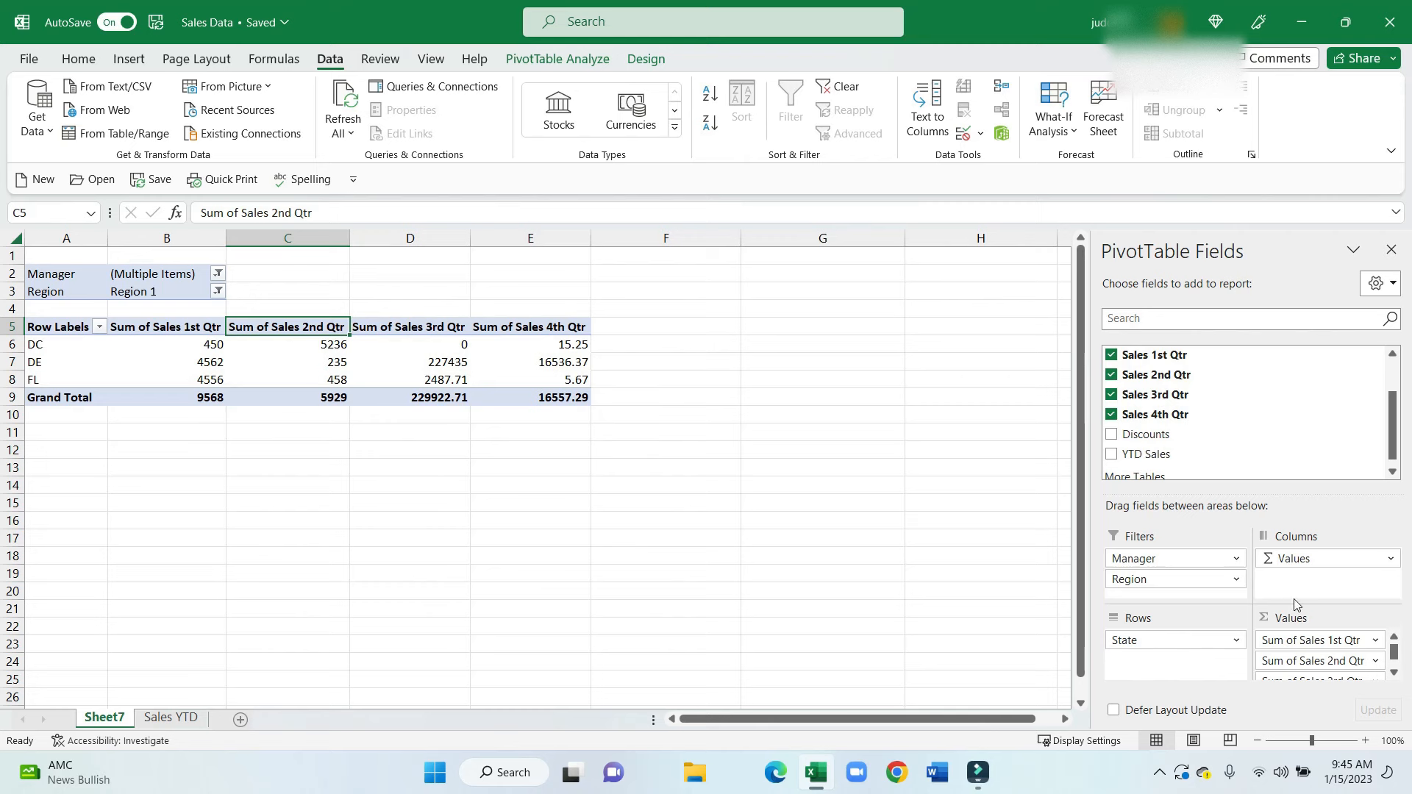
Add Discounts and YTD Sales to the PivotTable's Values area after the quarterly sales fields
{"action": "left_click_drag", "start_coordinate": [1147, 436], "coordinate": [1320, 669]}
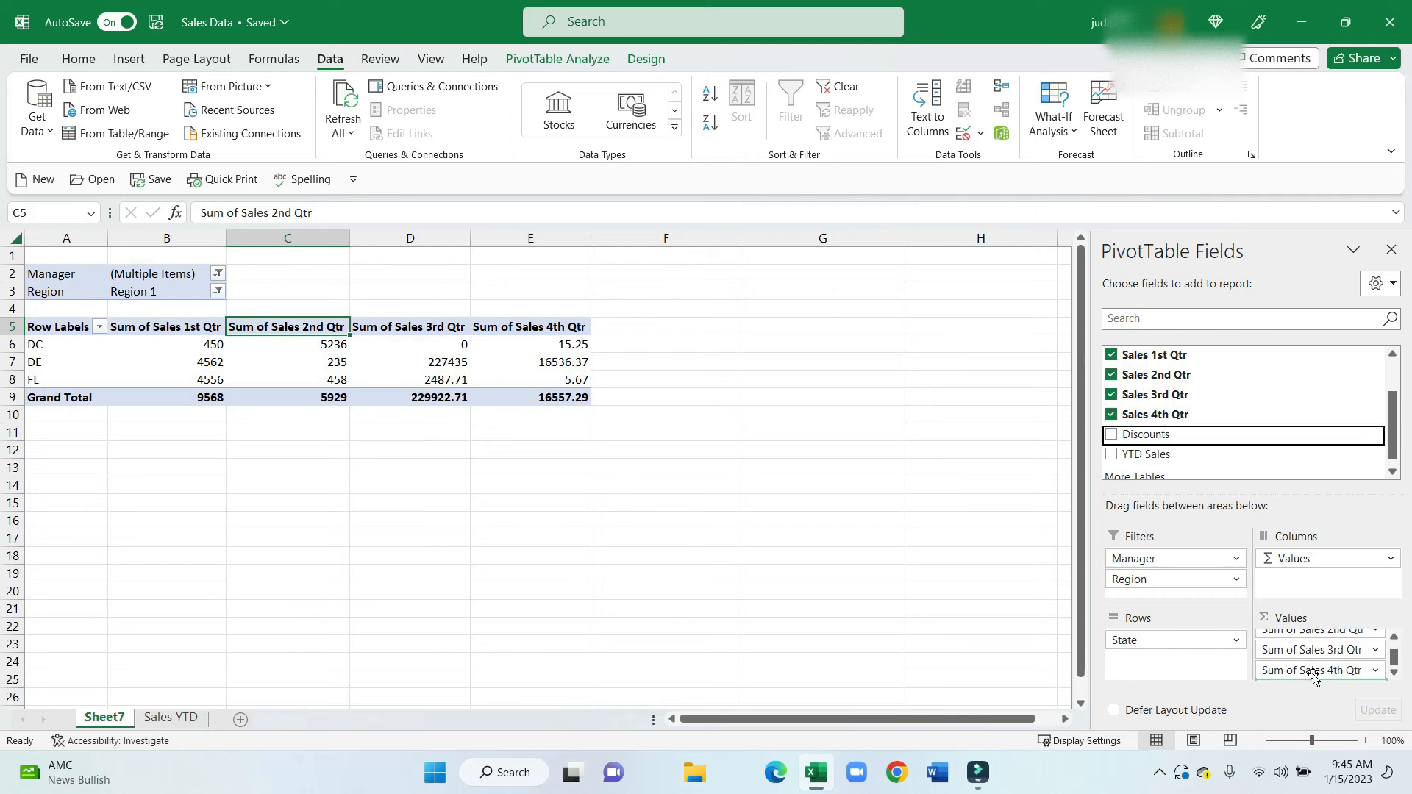
{"action": "left_click_drag", "start_coordinate": [1169, 457], "coordinate": [1313, 671]}
{"action": "left_click", "coordinate": [825, 503]}
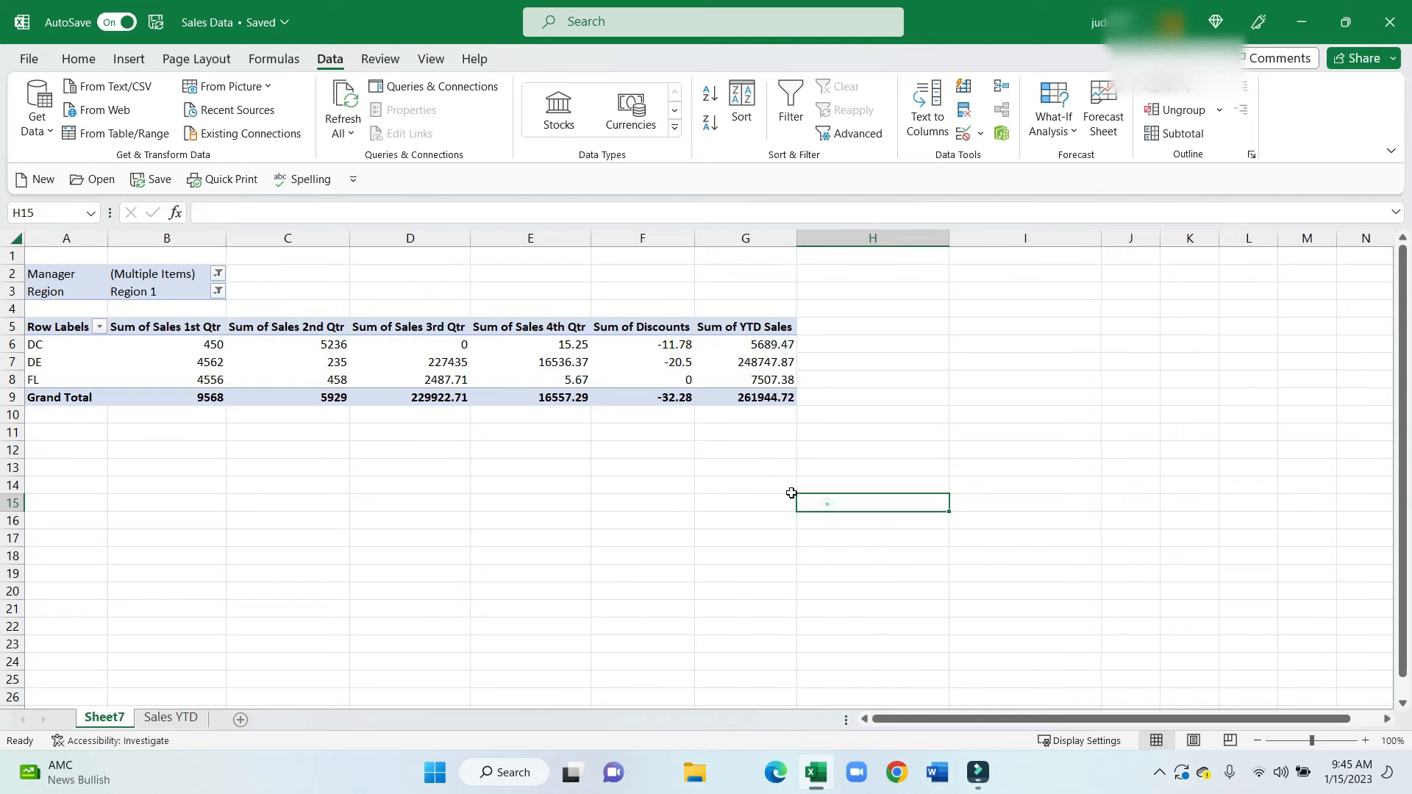
Apply the comma number style to columns B through G of the PivotTable sheet
{"action": "left_click", "coordinate": [190, 244]}
{"action": "left_click_drag", "start_coordinate": [327, 244], "coordinate": [722, 271]}
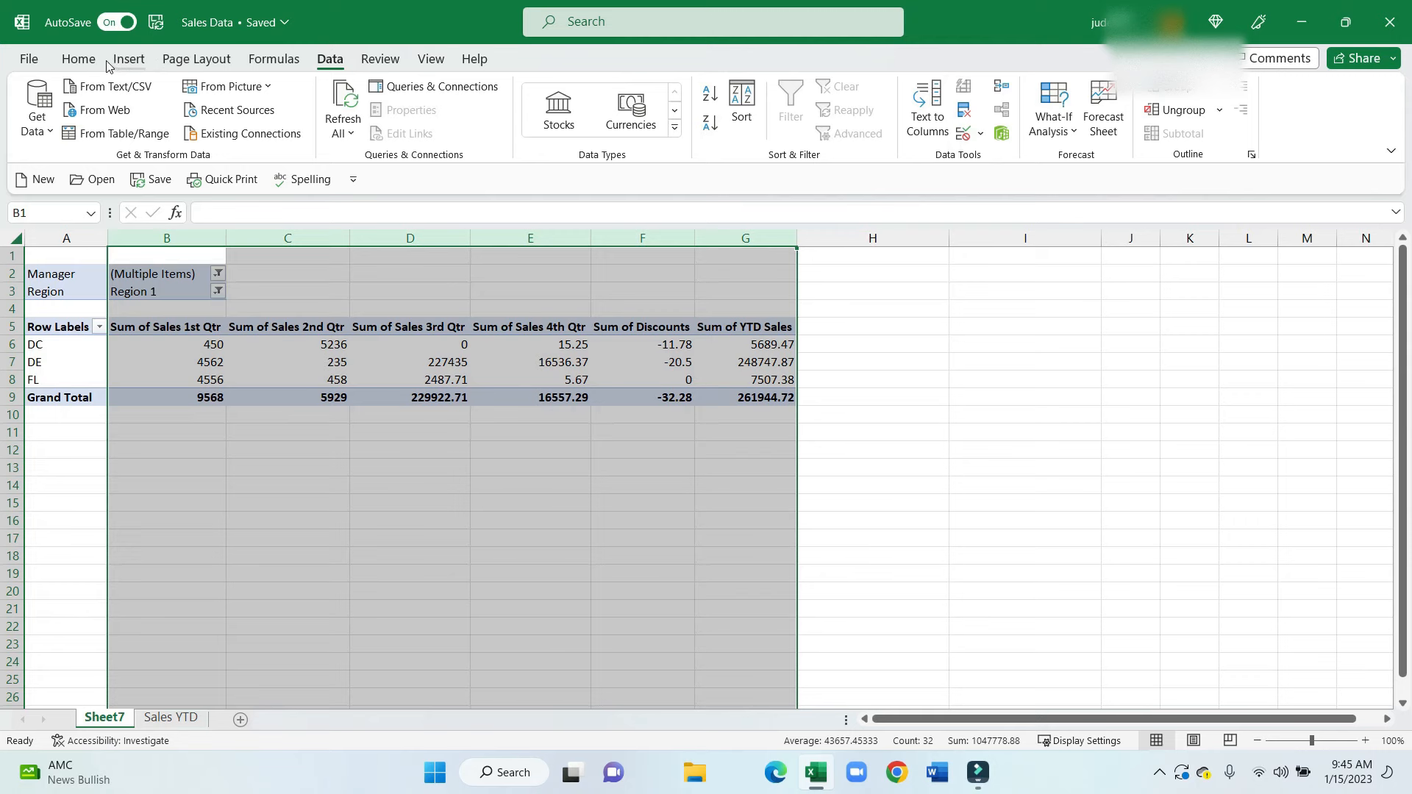
{"action": "left_click", "coordinate": [78, 59]}
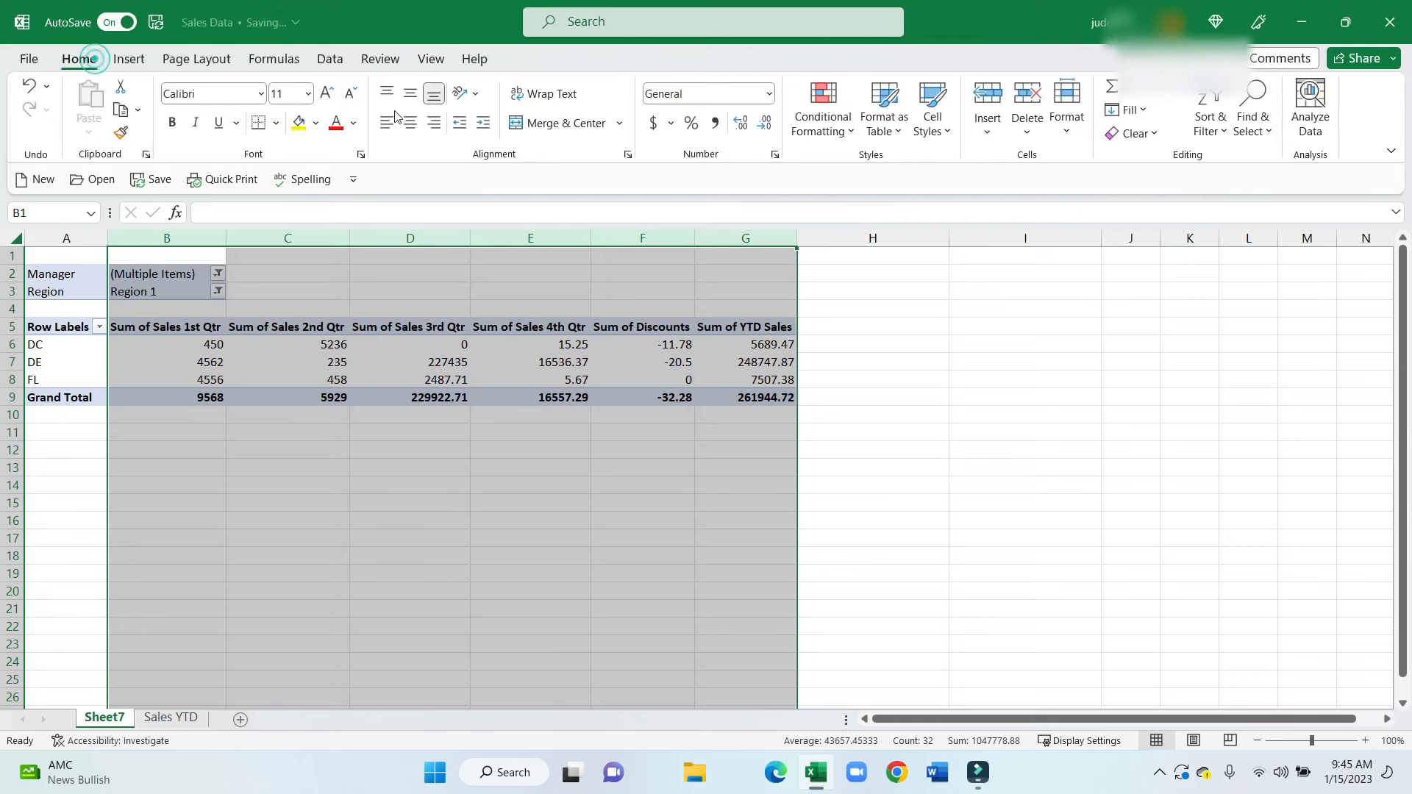
{"action": "left_click", "coordinate": [713, 123]}
{"action": "left_click", "coordinate": [873, 328]}
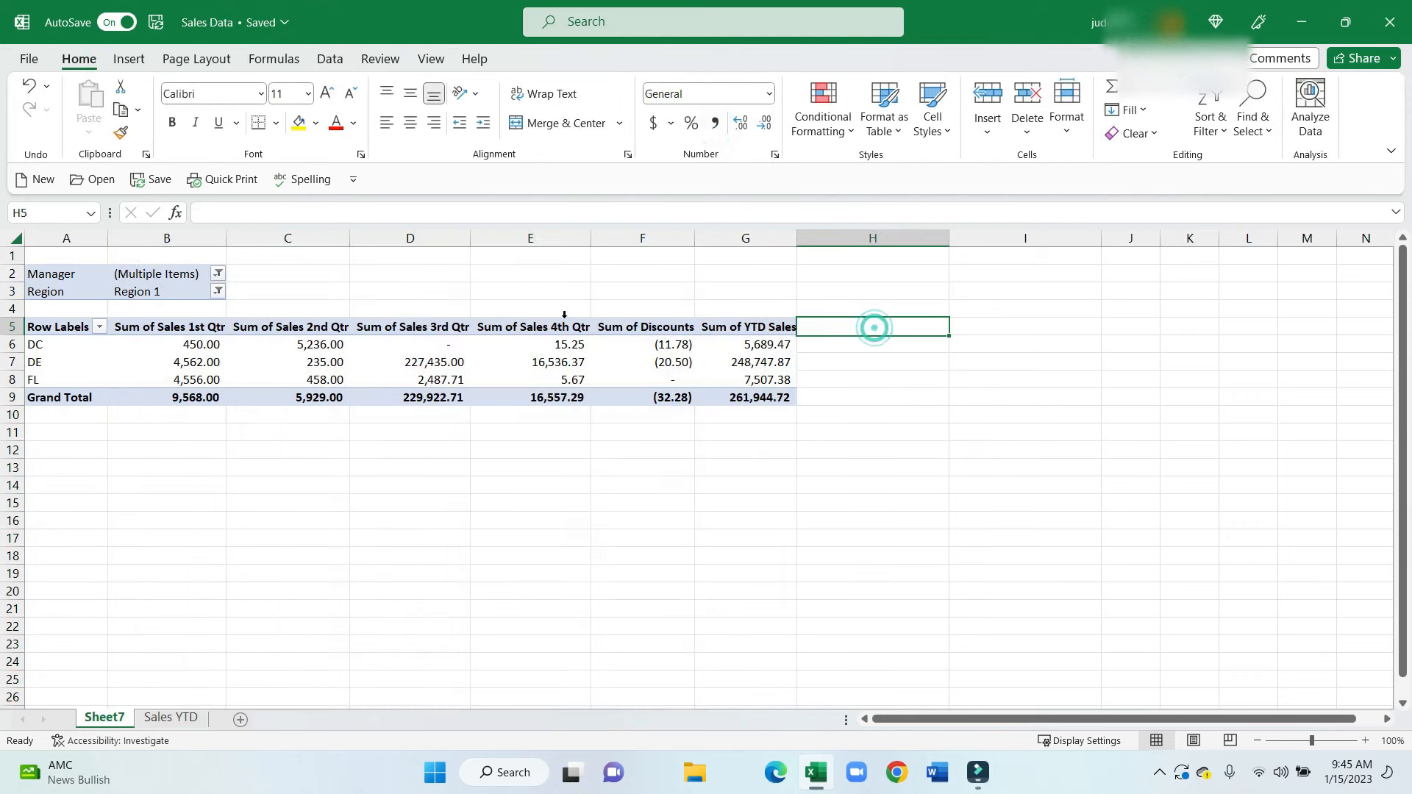
Review the Manager filter's selected items and the YTD Sales grand total in the PivotTable
{"action": "left_click", "coordinate": [218, 273]}
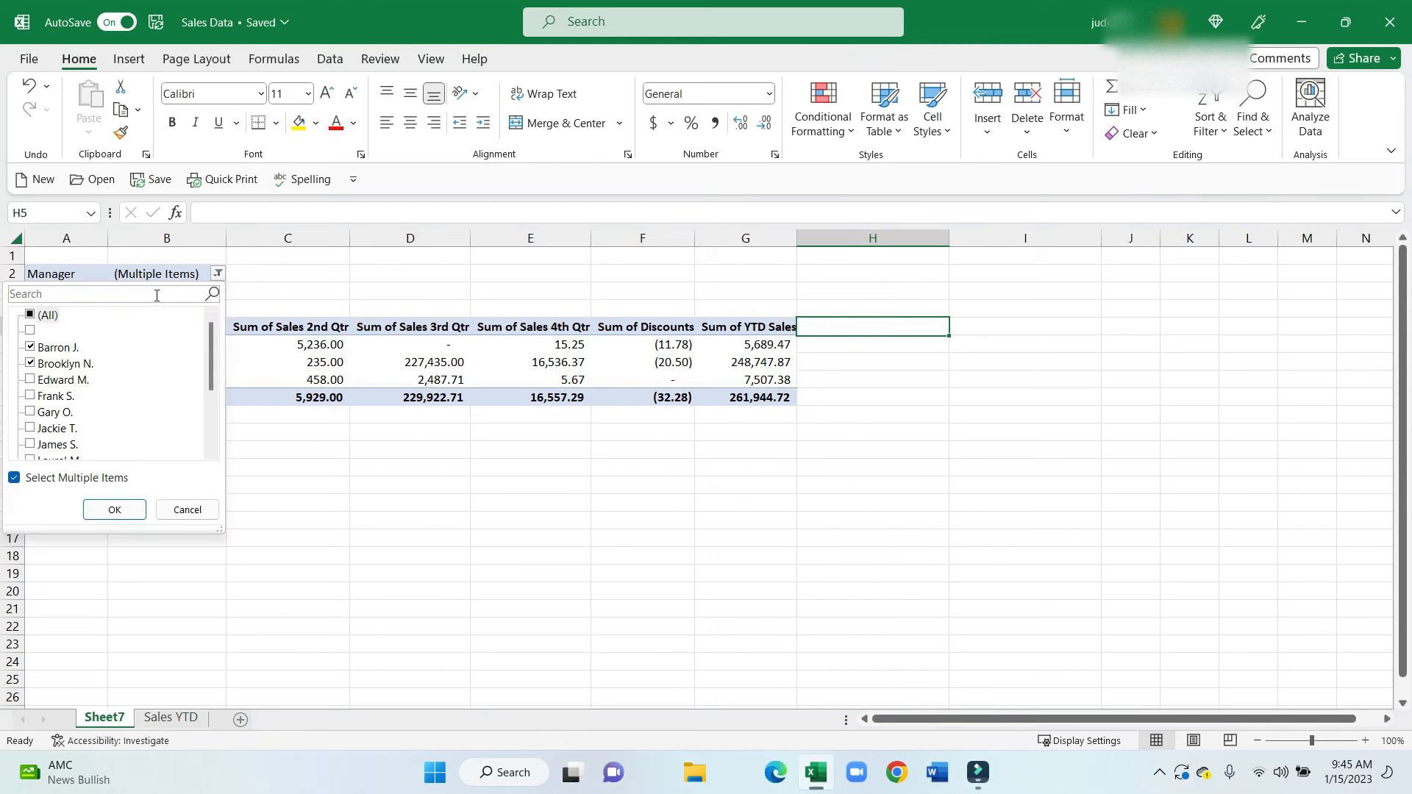
{"action": "left_click", "coordinate": [312, 289]}
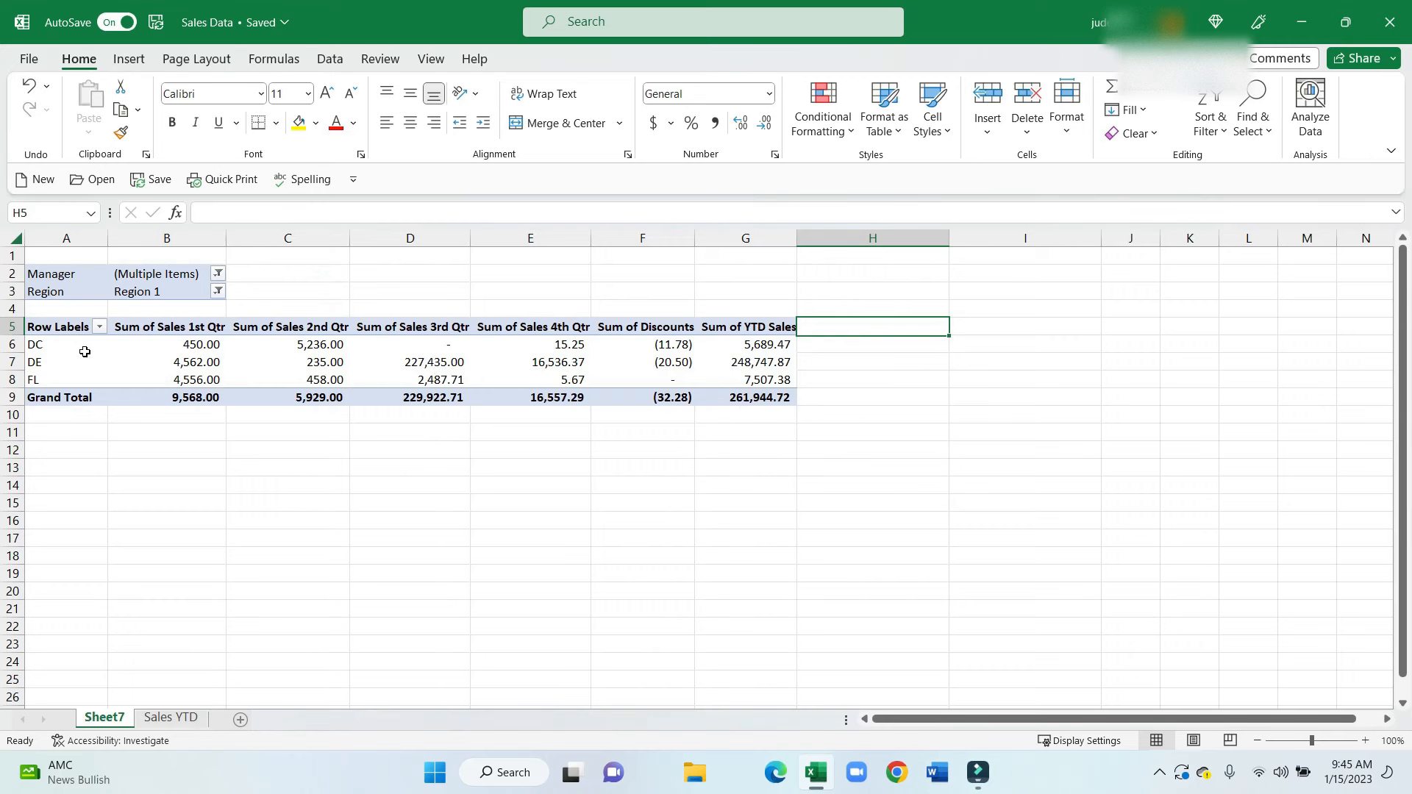
{"action": "left_click", "coordinate": [759, 401]}
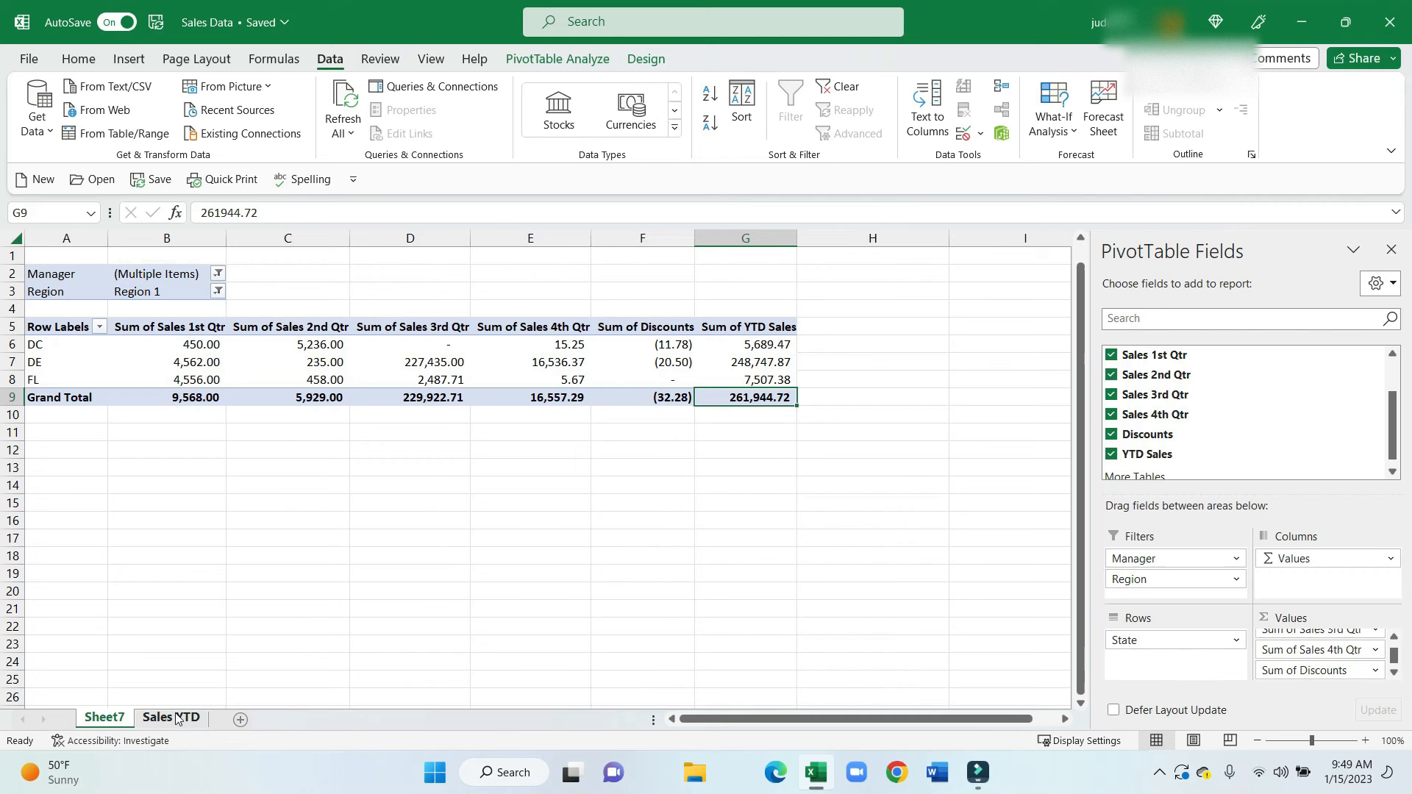
Turn on column filters for the header row of the Sales YTD sheet
{"action": "left_click", "coordinate": [177, 718]}
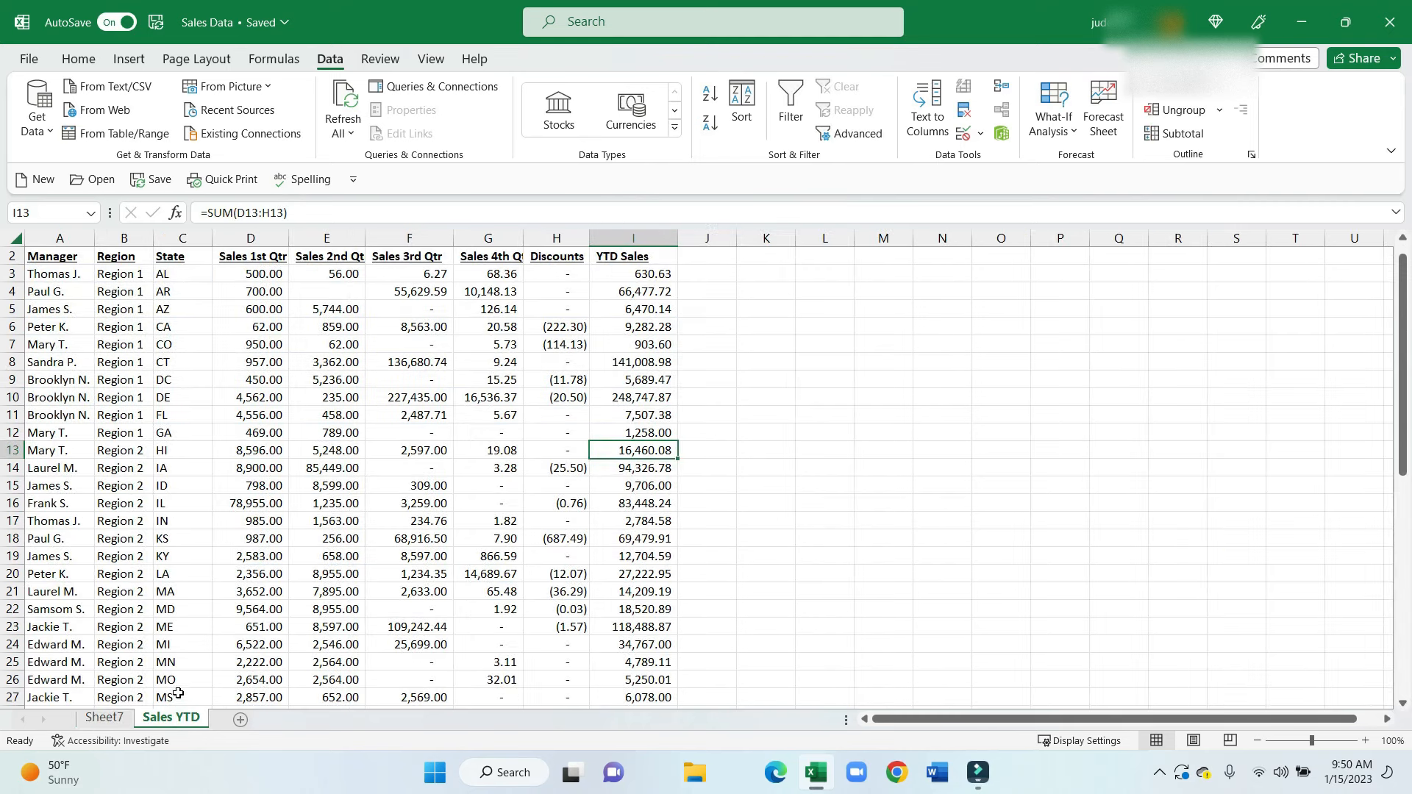
{"action": "left_click", "coordinate": [81, 259]}
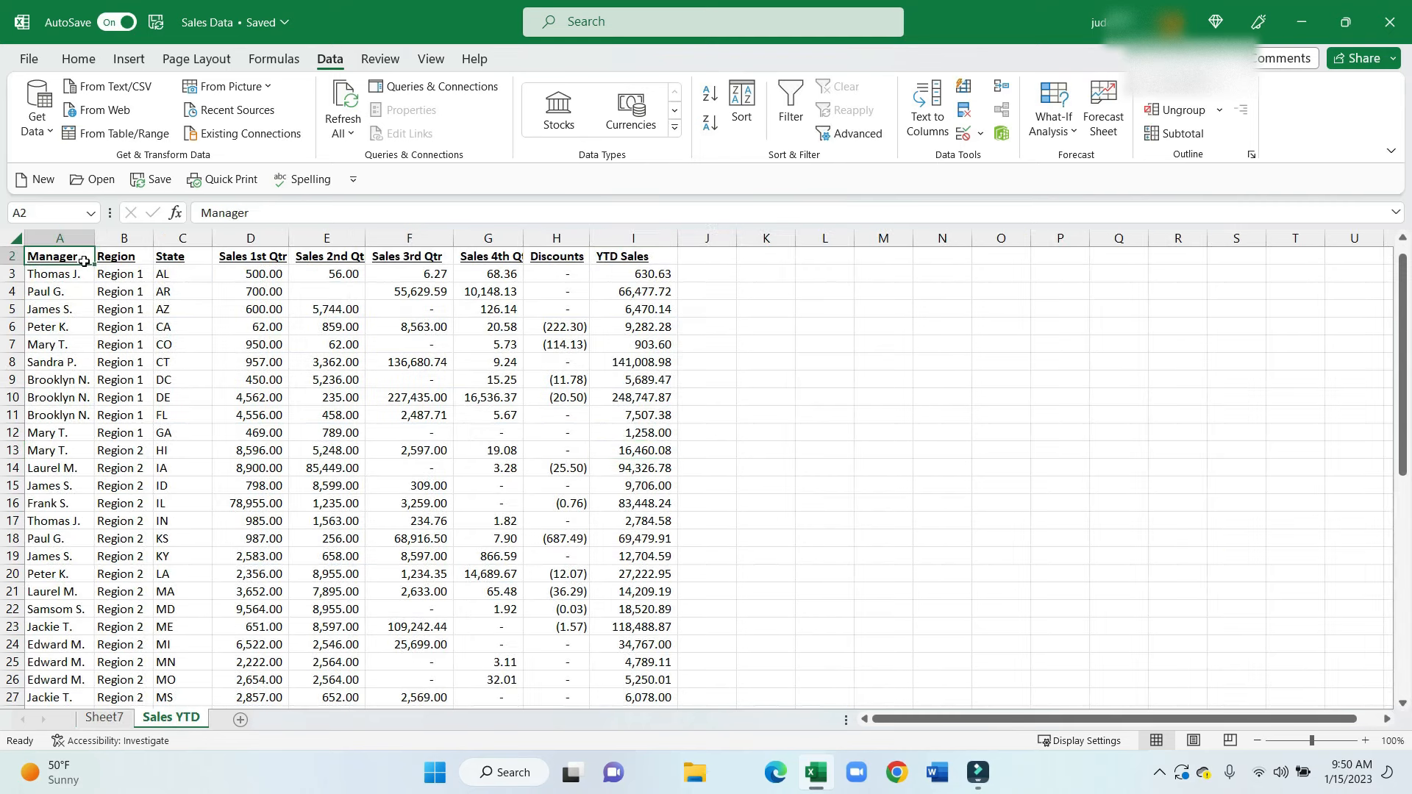
{"action": "left_click", "coordinate": [782, 107]}
{"action": "left_click", "coordinate": [181, 324]}
Filter the Manager column of the Sales YTD data to only the first two managers in the list
{"action": "left_click", "coordinate": [86, 257]}
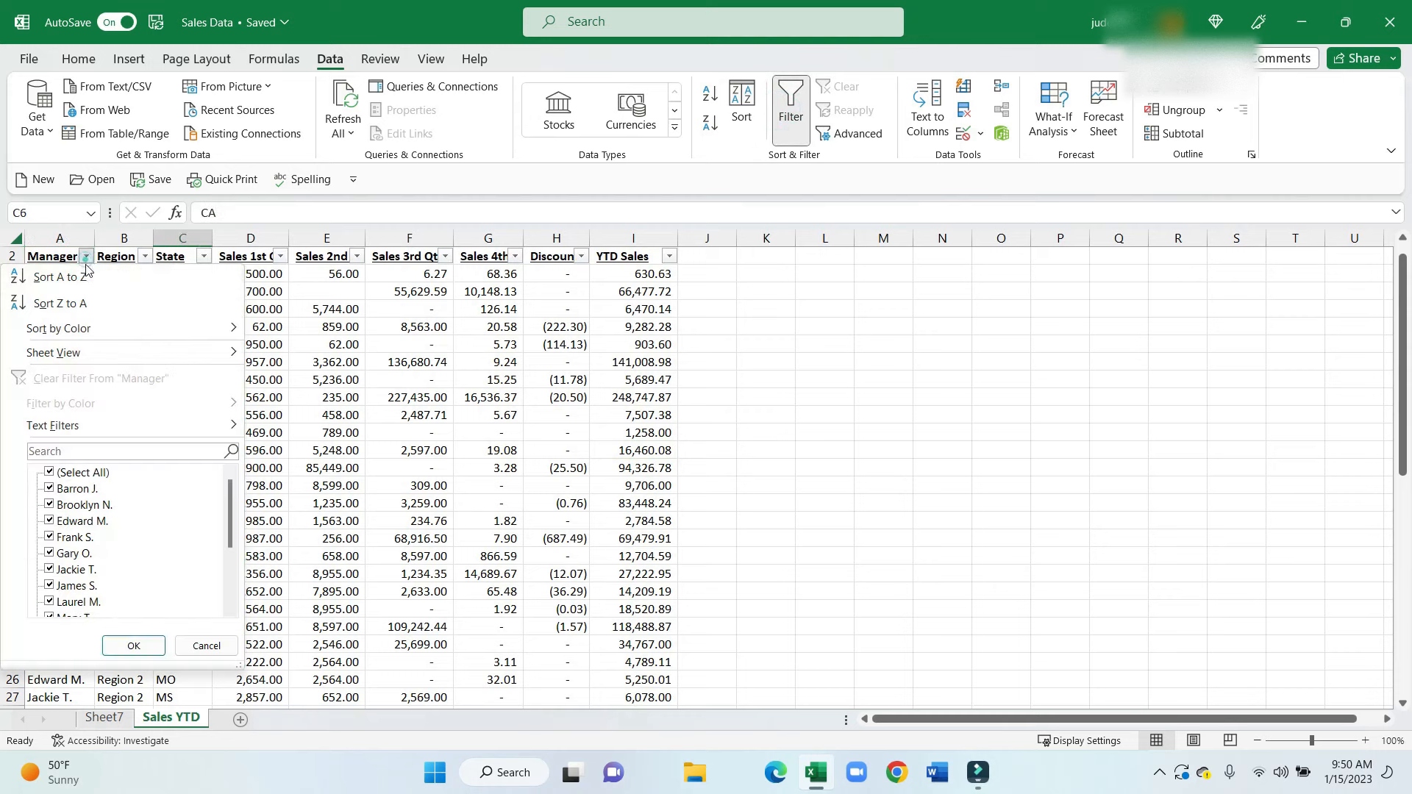
{"action": "left_click", "coordinate": [50, 473]}
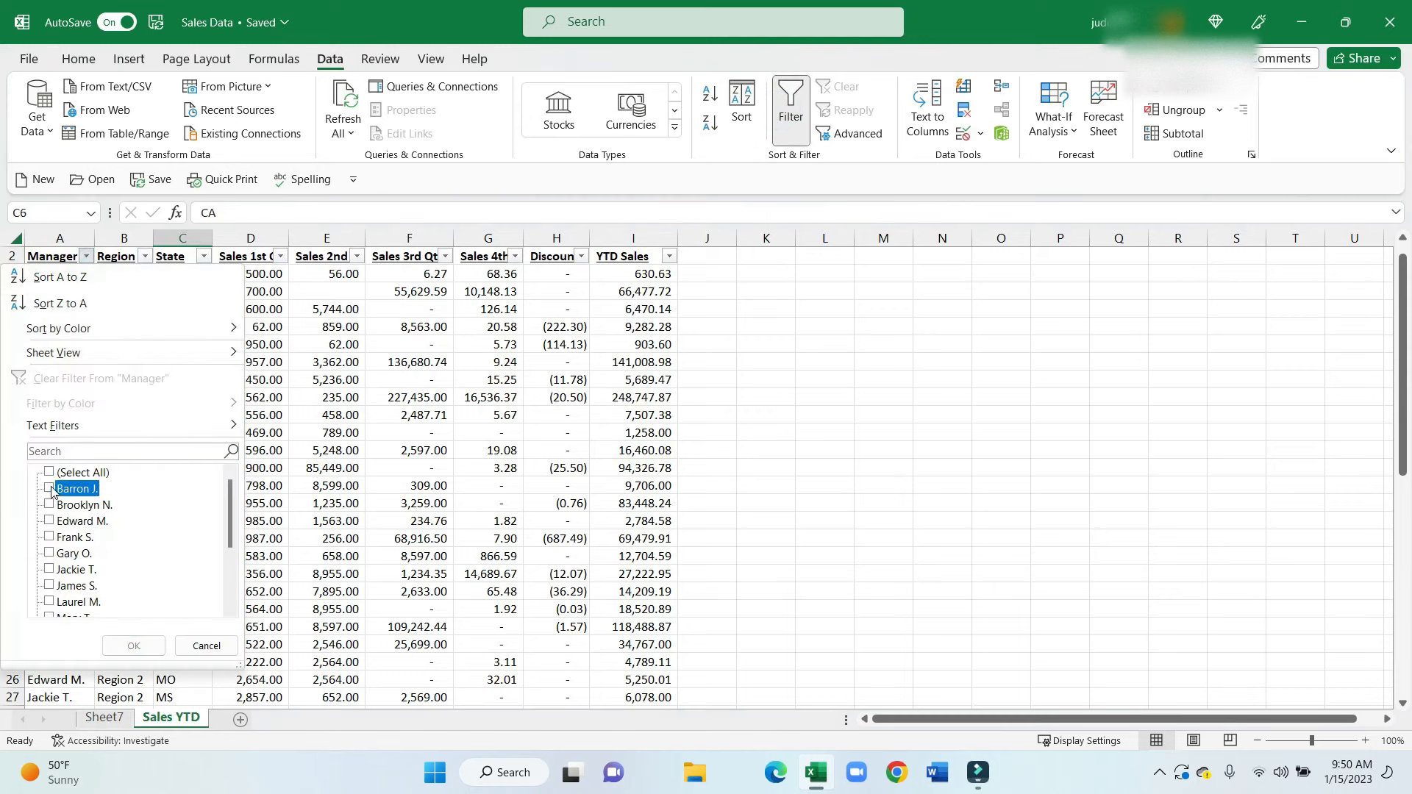
{"action": "left_click", "coordinate": [49, 505]}
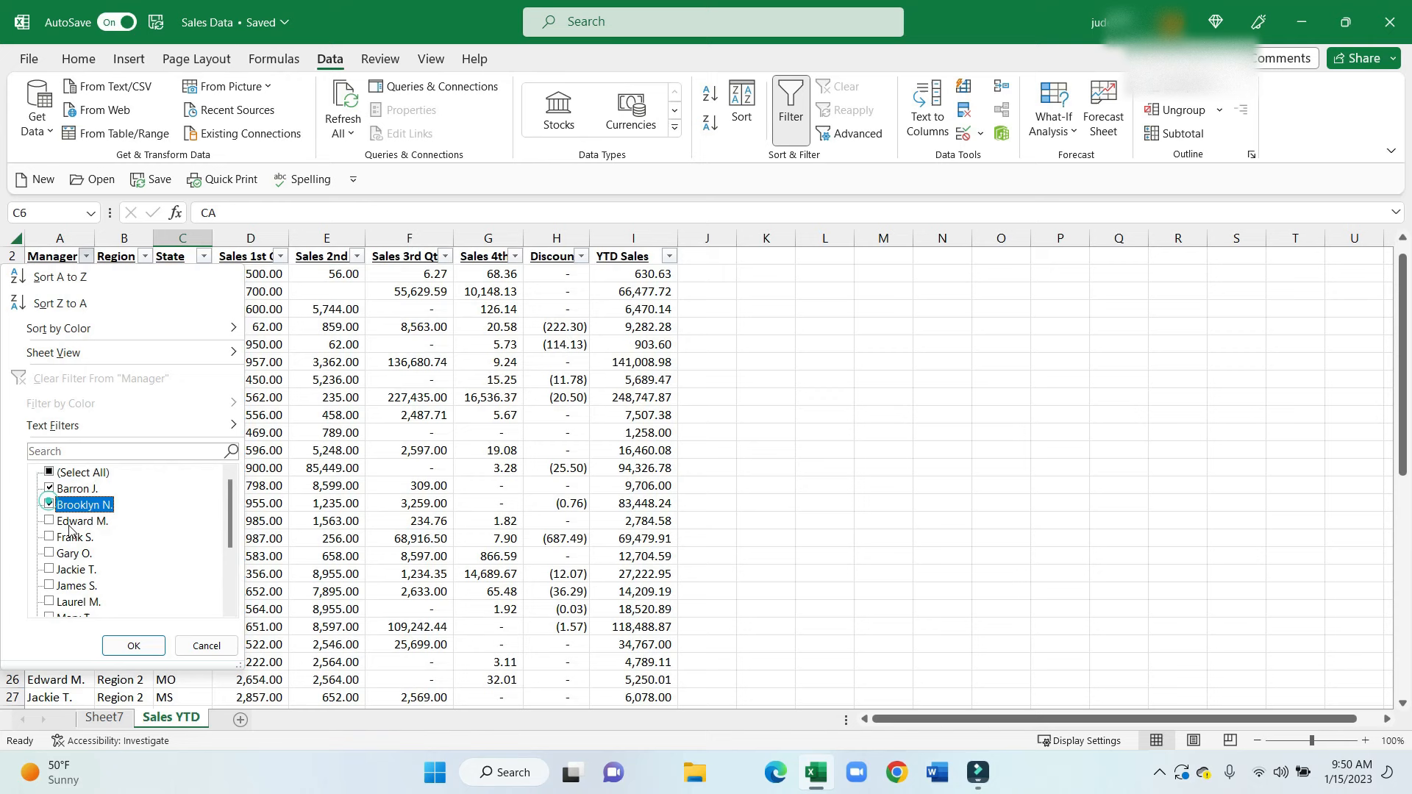
{"action": "left_click", "coordinate": [133, 644]}
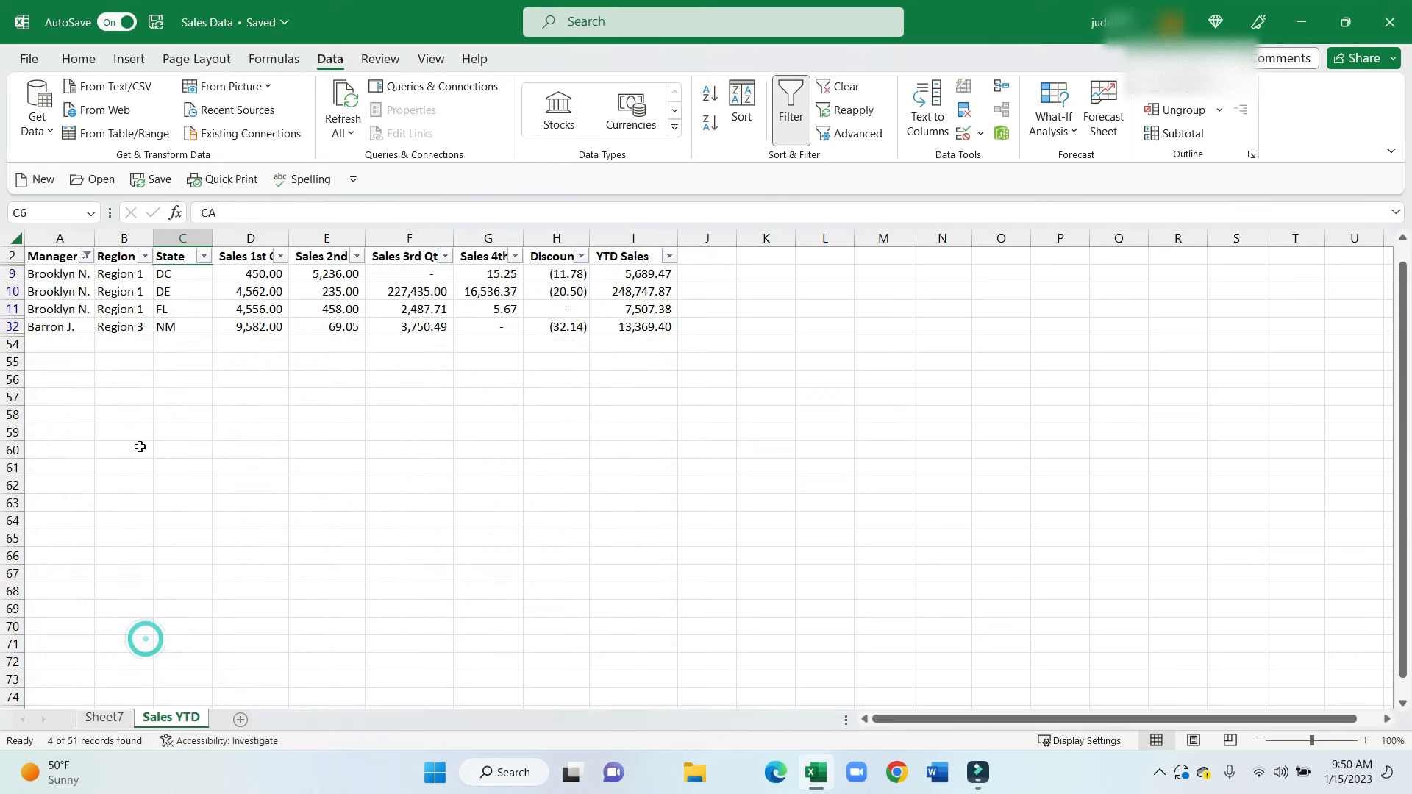
Filter the Region column of the Sales YTD data to show only Region 1
{"action": "left_click", "coordinate": [144, 257]}
{"action": "left_click", "coordinate": [49, 507]}
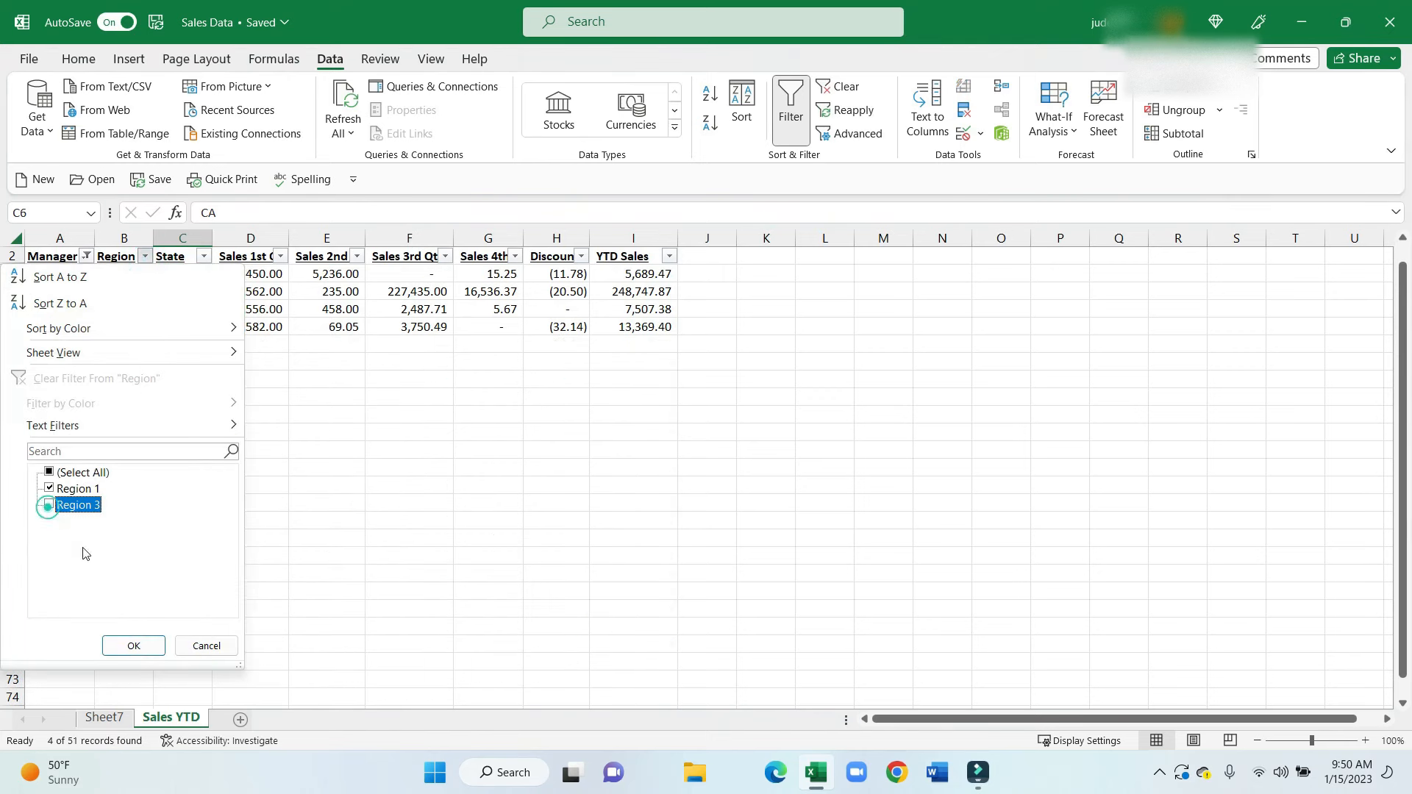
{"action": "left_click", "coordinate": [138, 644]}
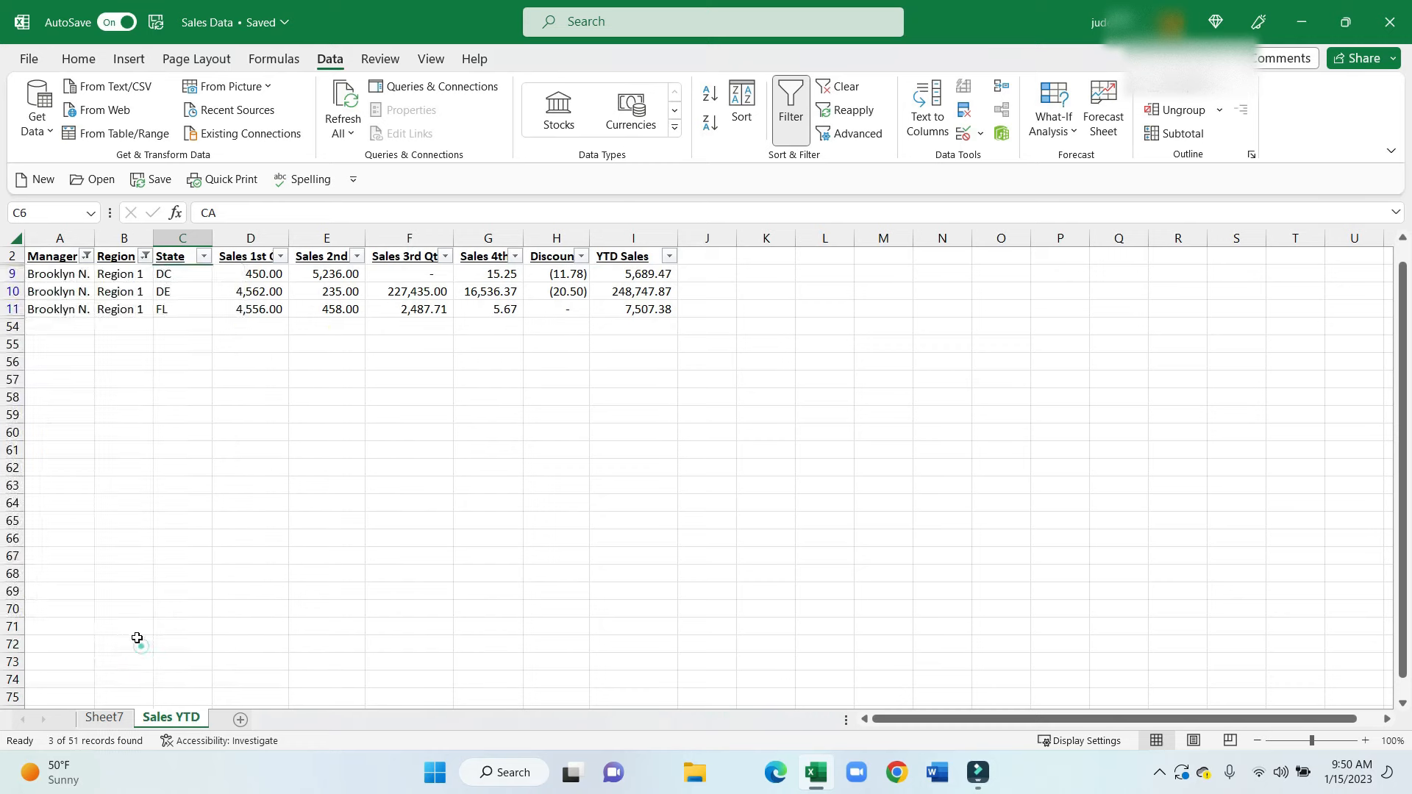
Total the filtered YTD Sales values I9:I11 in cell I54 with a SUBTOTAL sum and make the total bold
{"action": "left_click", "coordinate": [662, 323]}
{"action": "left_click", "coordinate": [79, 59]}
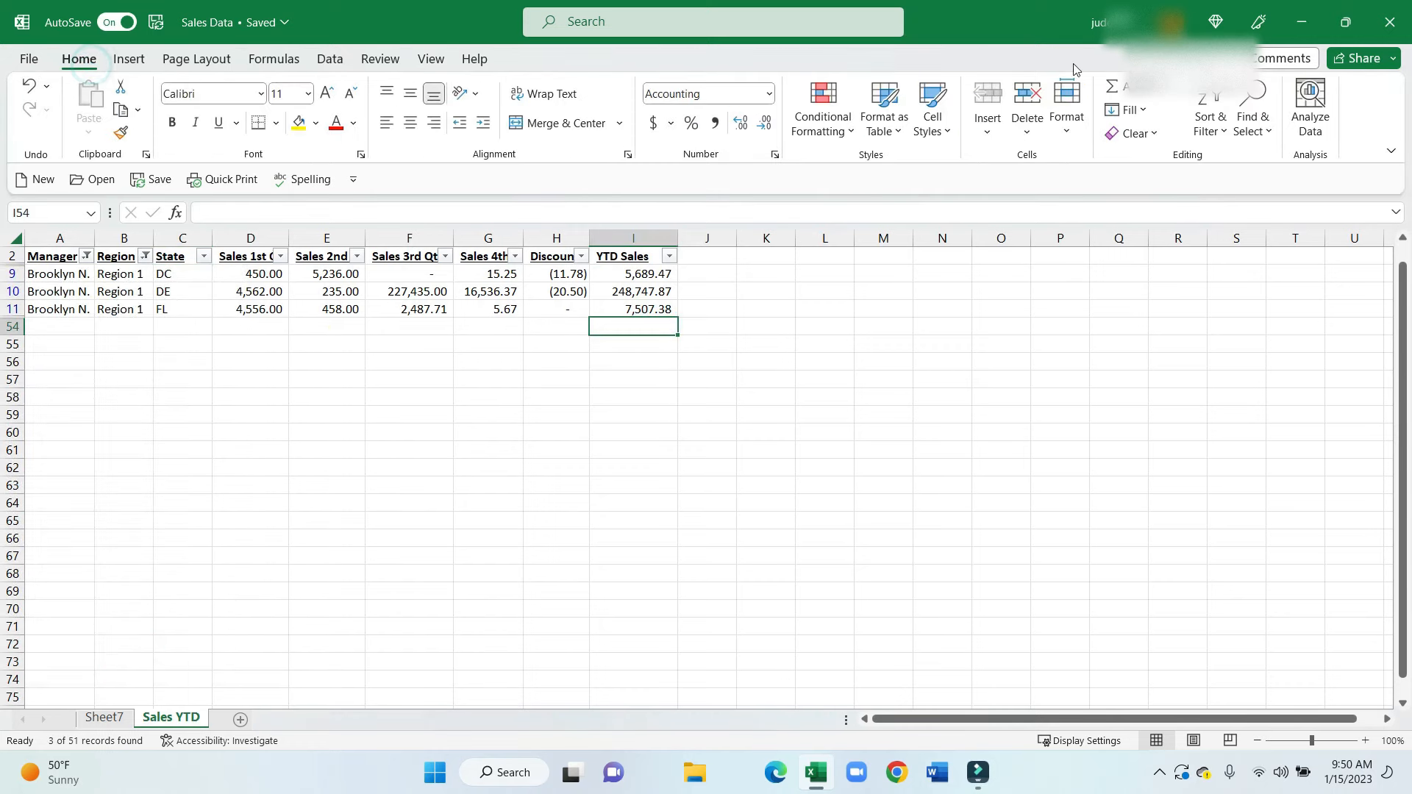
{"action": "left_click", "coordinate": [1112, 87]}
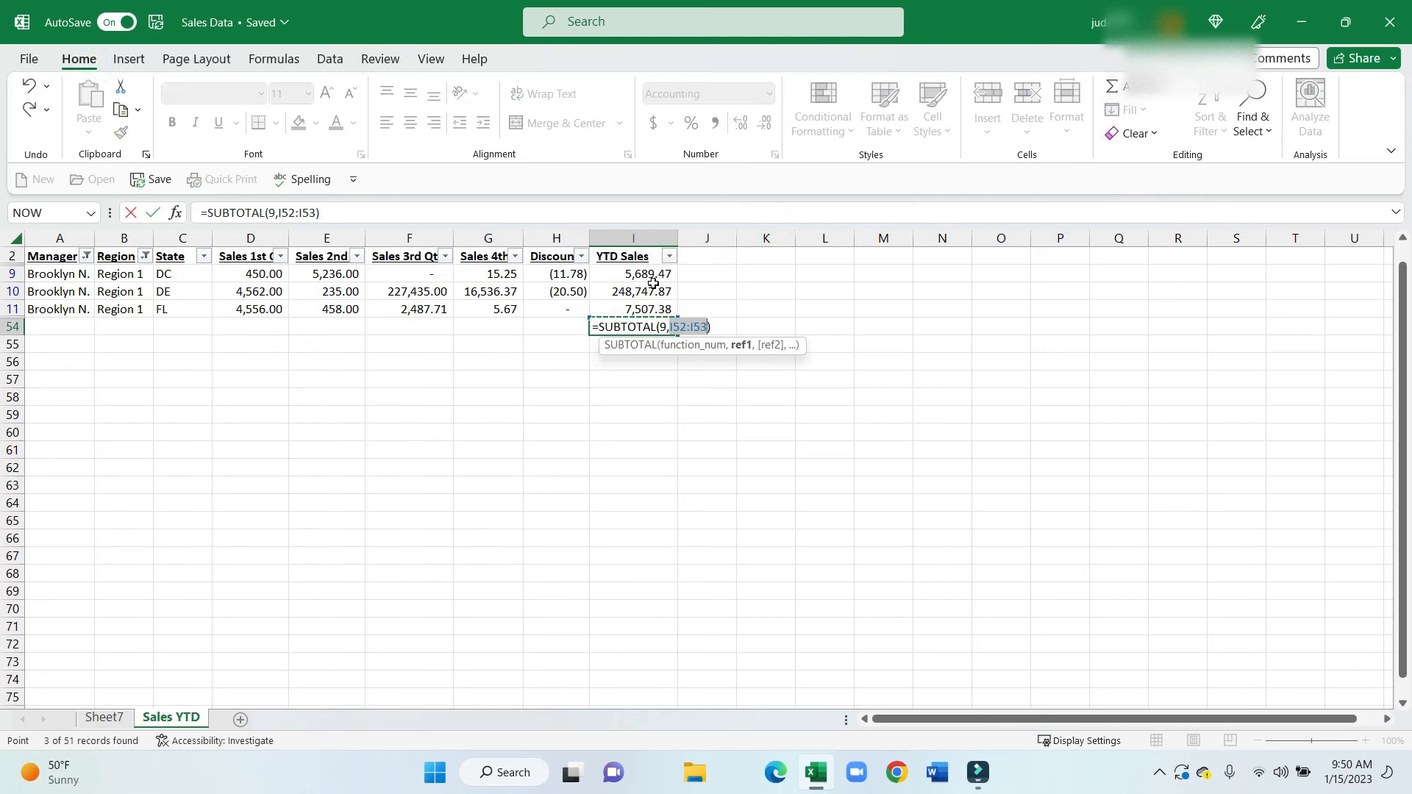
{"action": "left_click_drag", "start_coordinate": [653, 284], "coordinate": [653, 305]}
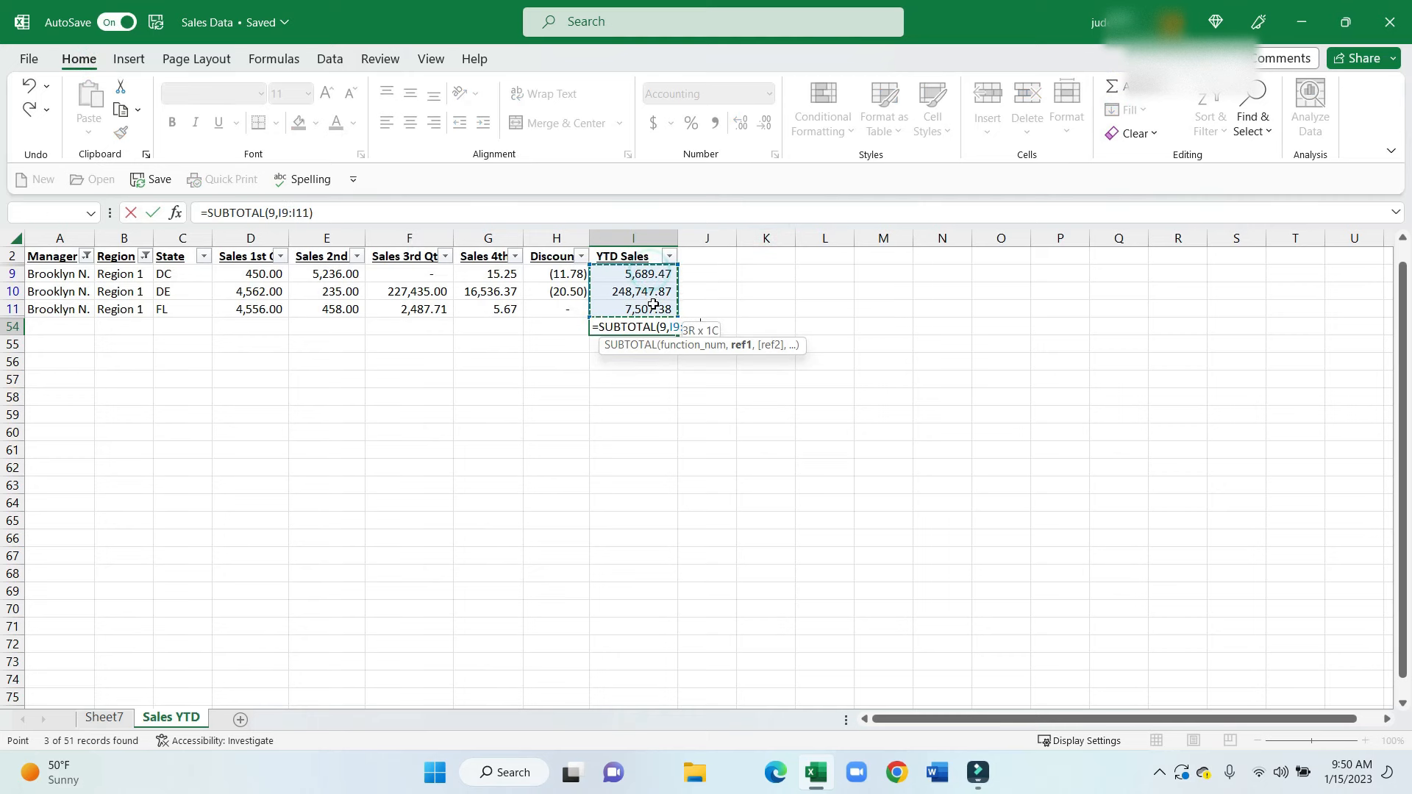
{"action": "key", "text": "Return"}
{"action": "left_click", "coordinate": [643, 328]}
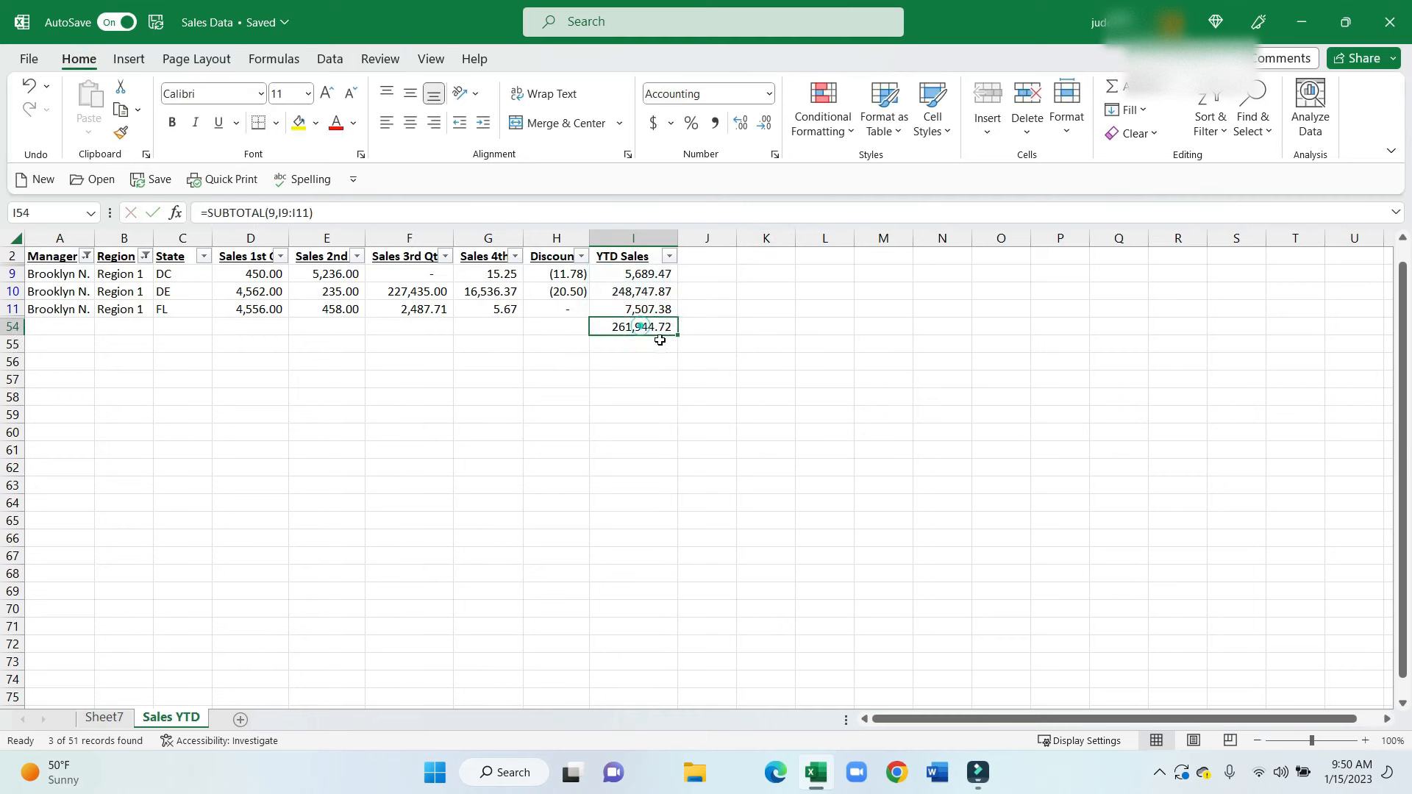
{"action": "left_click", "coordinate": [173, 127]}
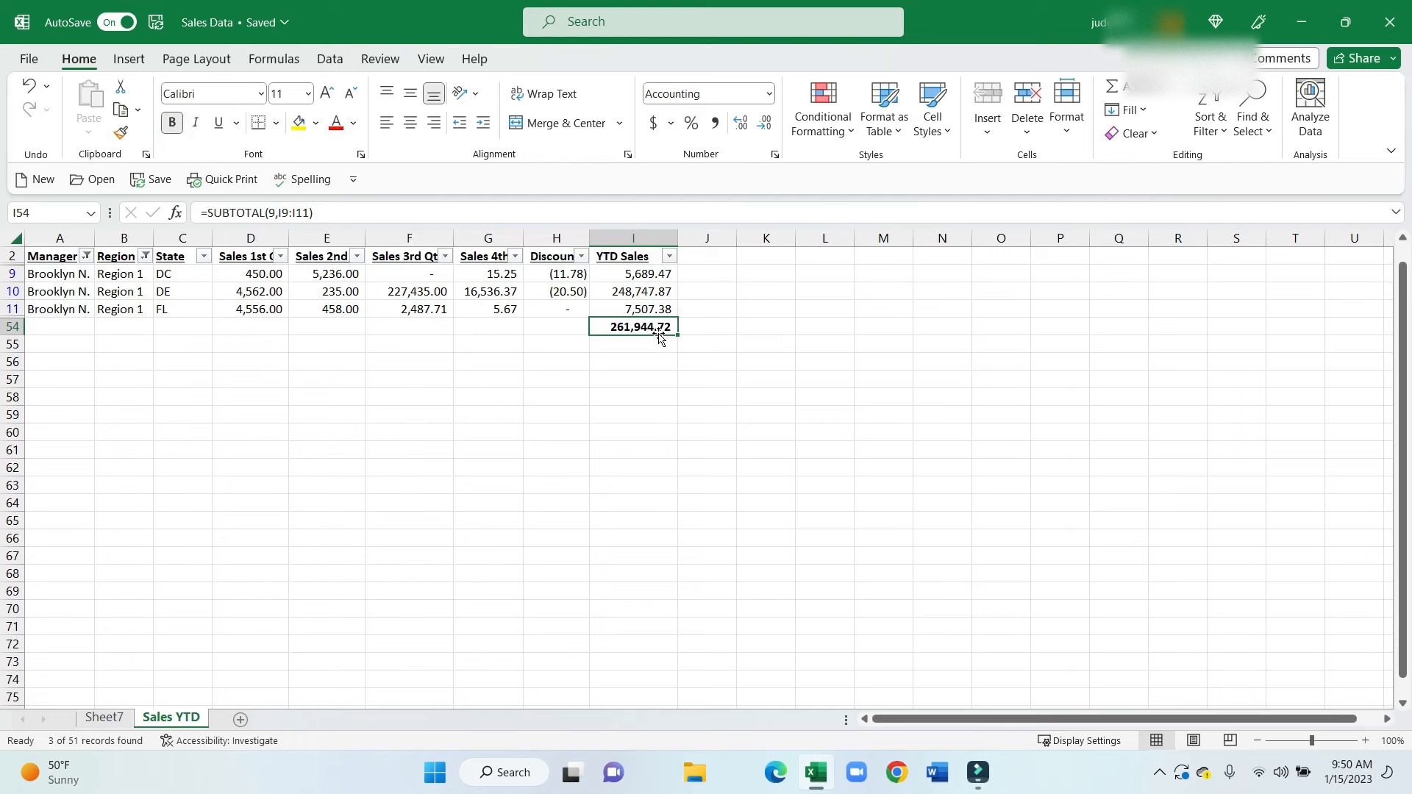
Compare the Sales YTD total with the PivotTable's YTD Sales grand total on Sheet7, and clear cell I54 on the Sales YTD sheet
{"action": "left_click", "coordinate": [103, 718]}
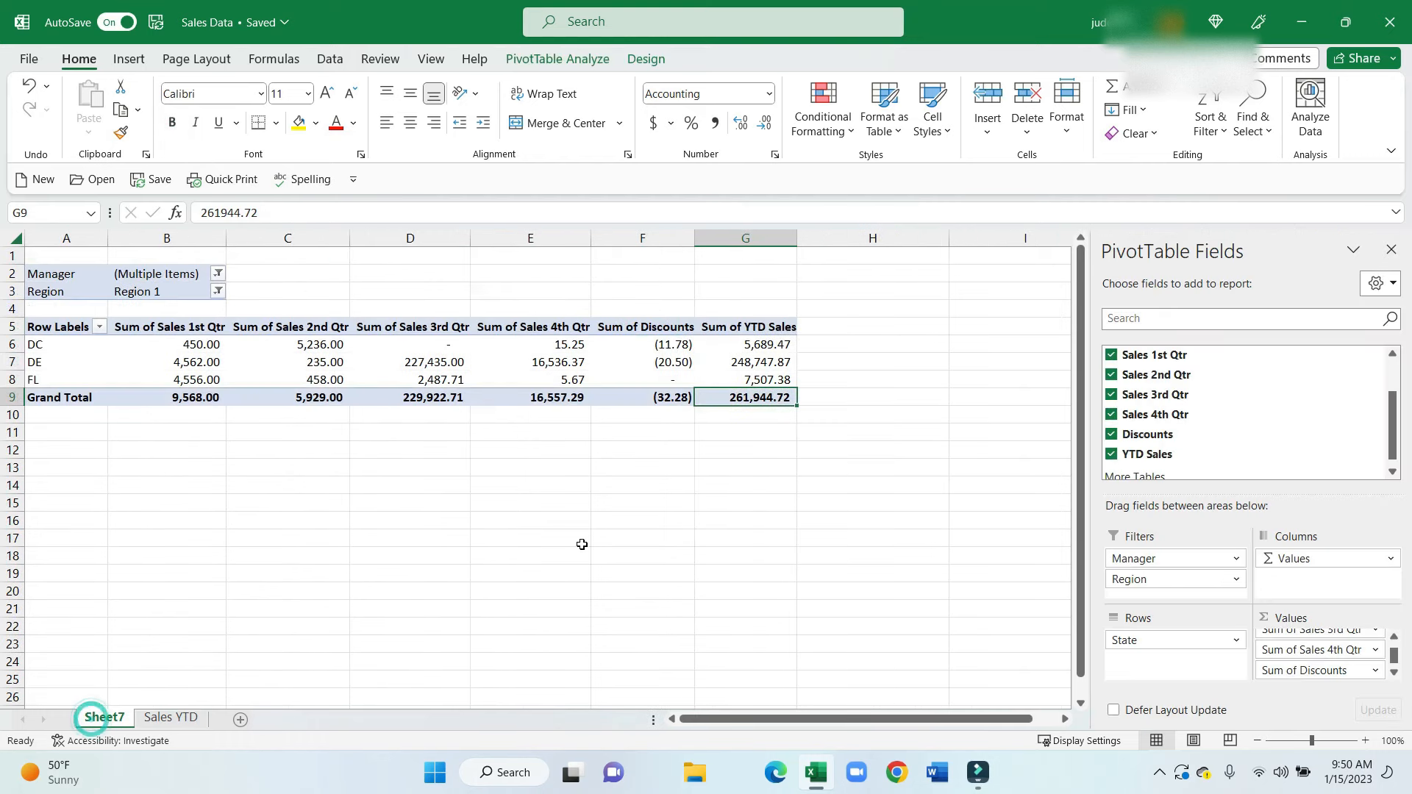
{"action": "left_click", "coordinate": [175, 716]}
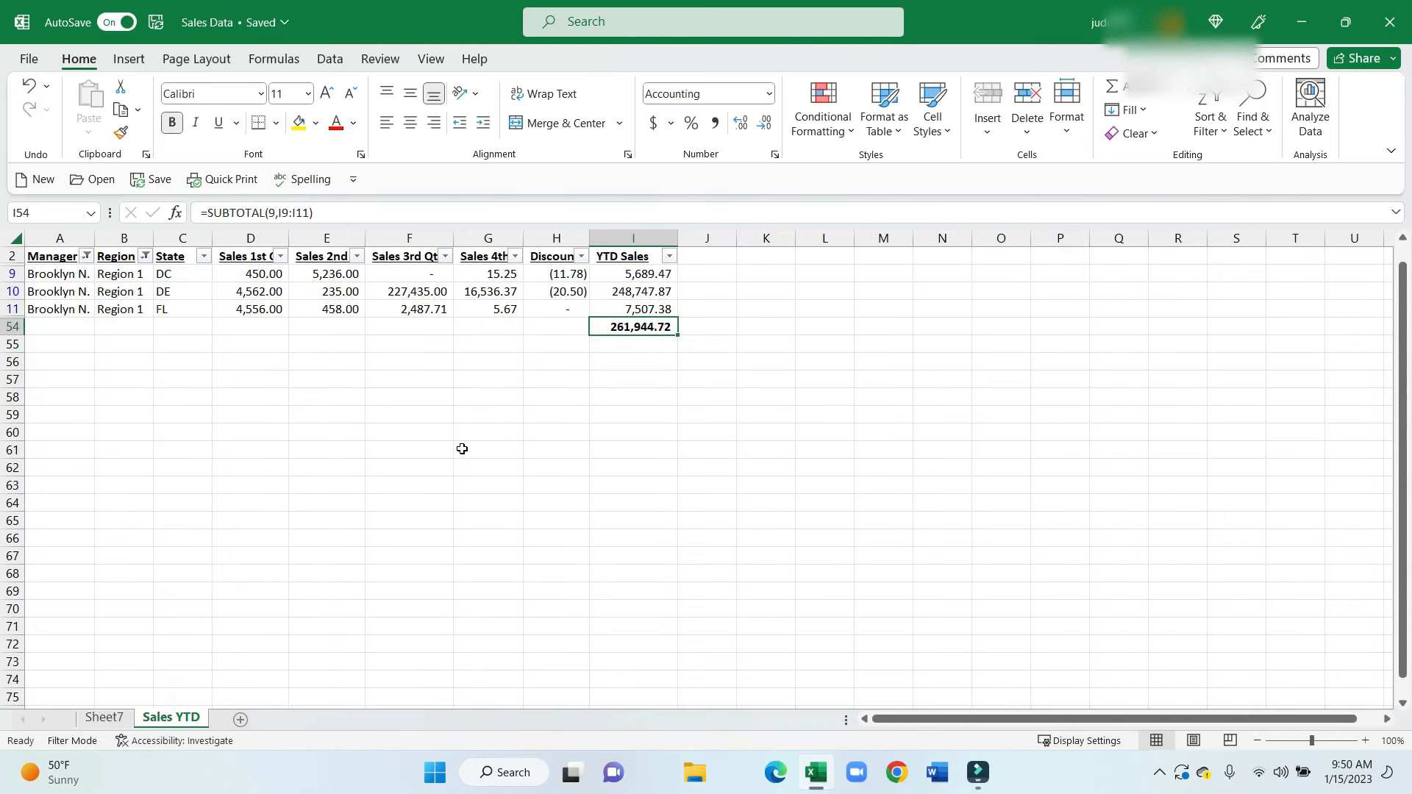
{"action": "key", "text": "Delete"}
{"action": "left_click", "coordinate": [584, 431]}
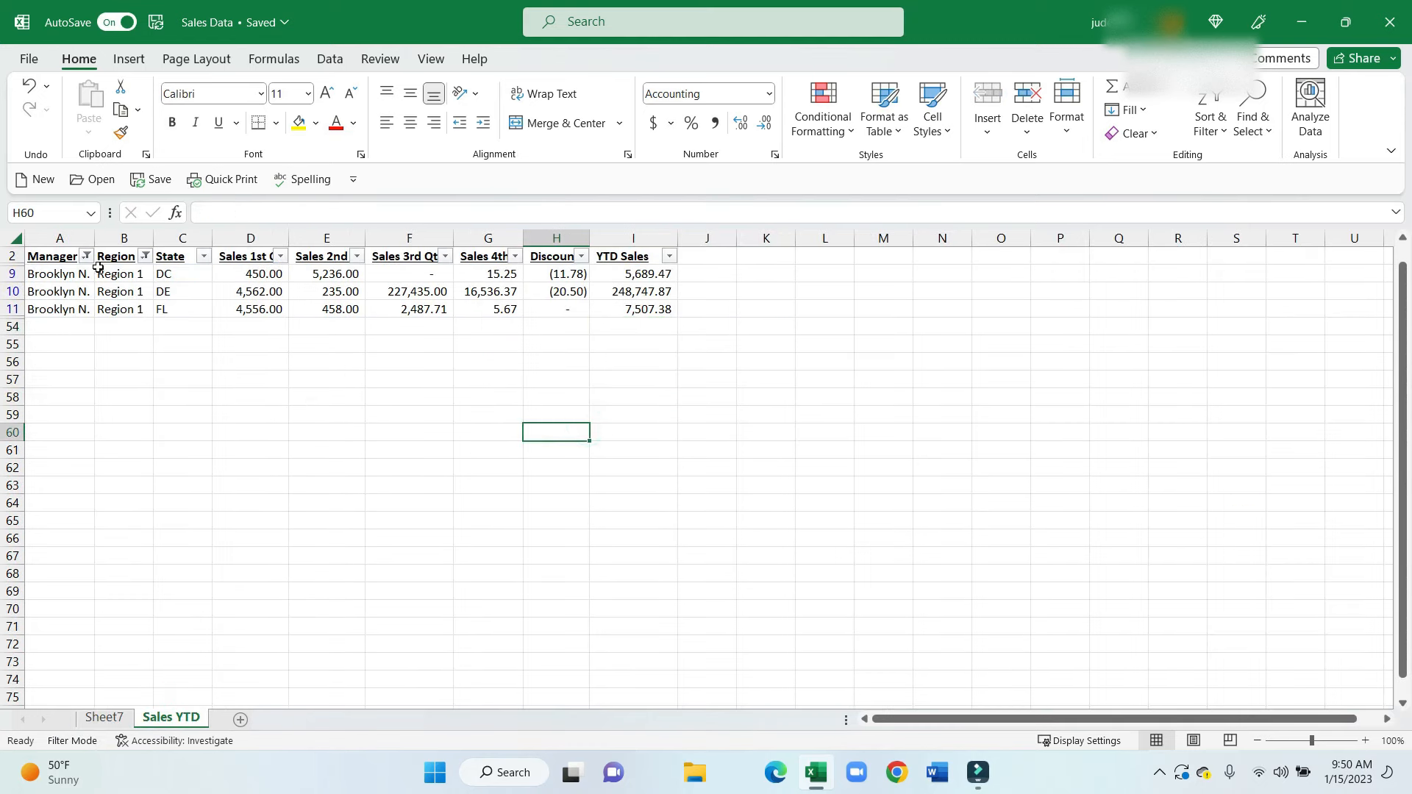
Show all managers and all regions again in the Sales YTD data by selecting every item in both column filters
{"action": "left_click", "coordinate": [87, 256]}
{"action": "left_click", "coordinate": [49, 472]}
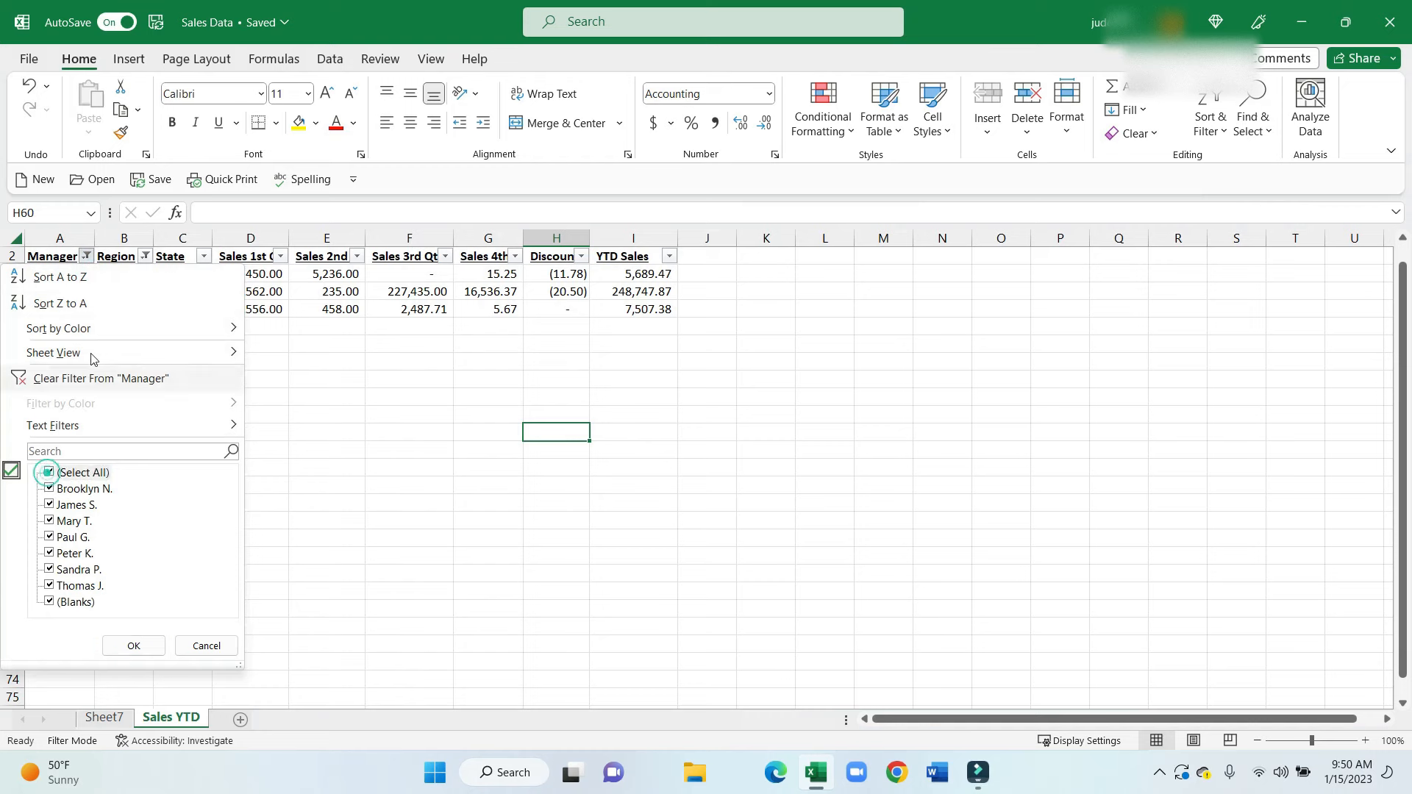
{"action": "left_click", "coordinate": [159, 639]}
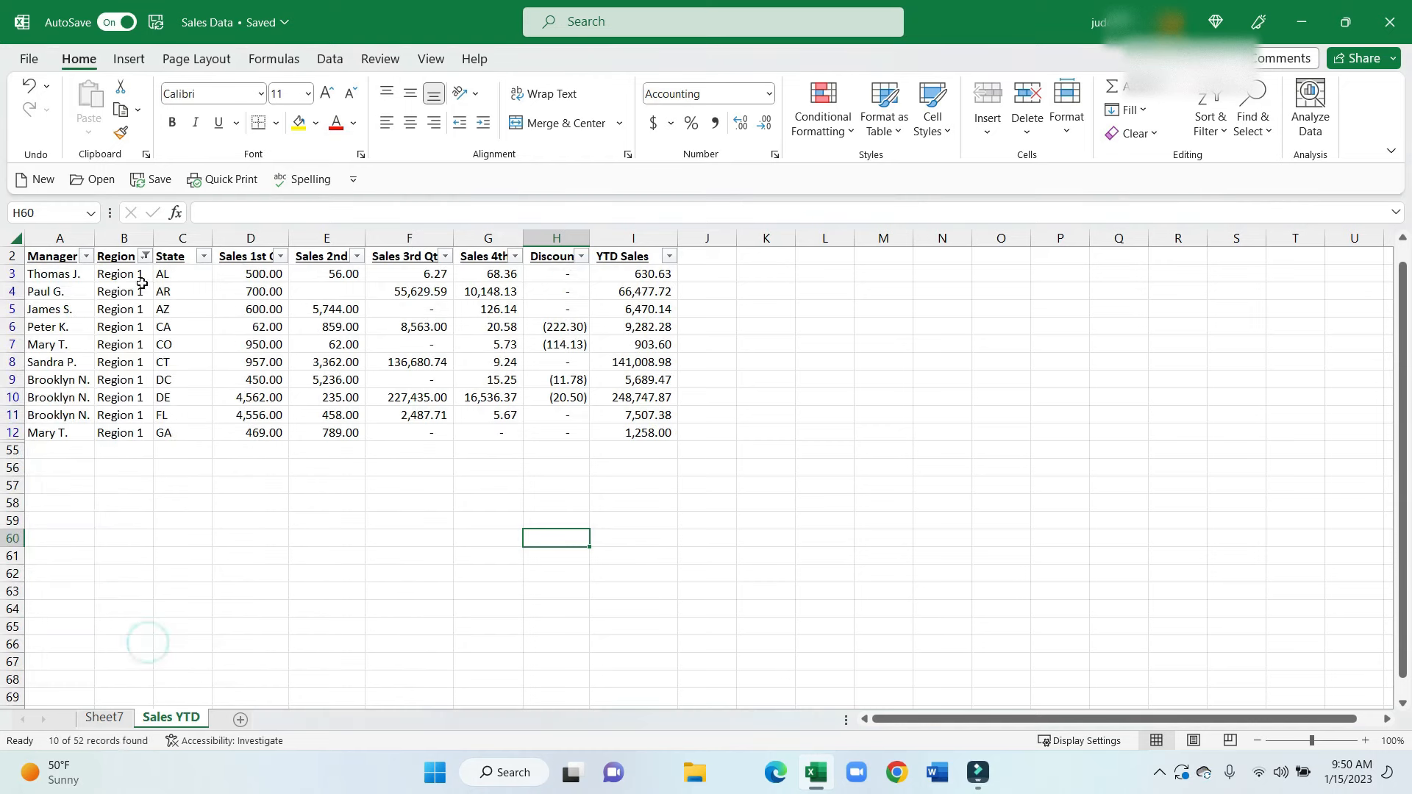
{"action": "left_click", "coordinate": [145, 255]}
{"action": "left_click", "coordinate": [48, 472]}
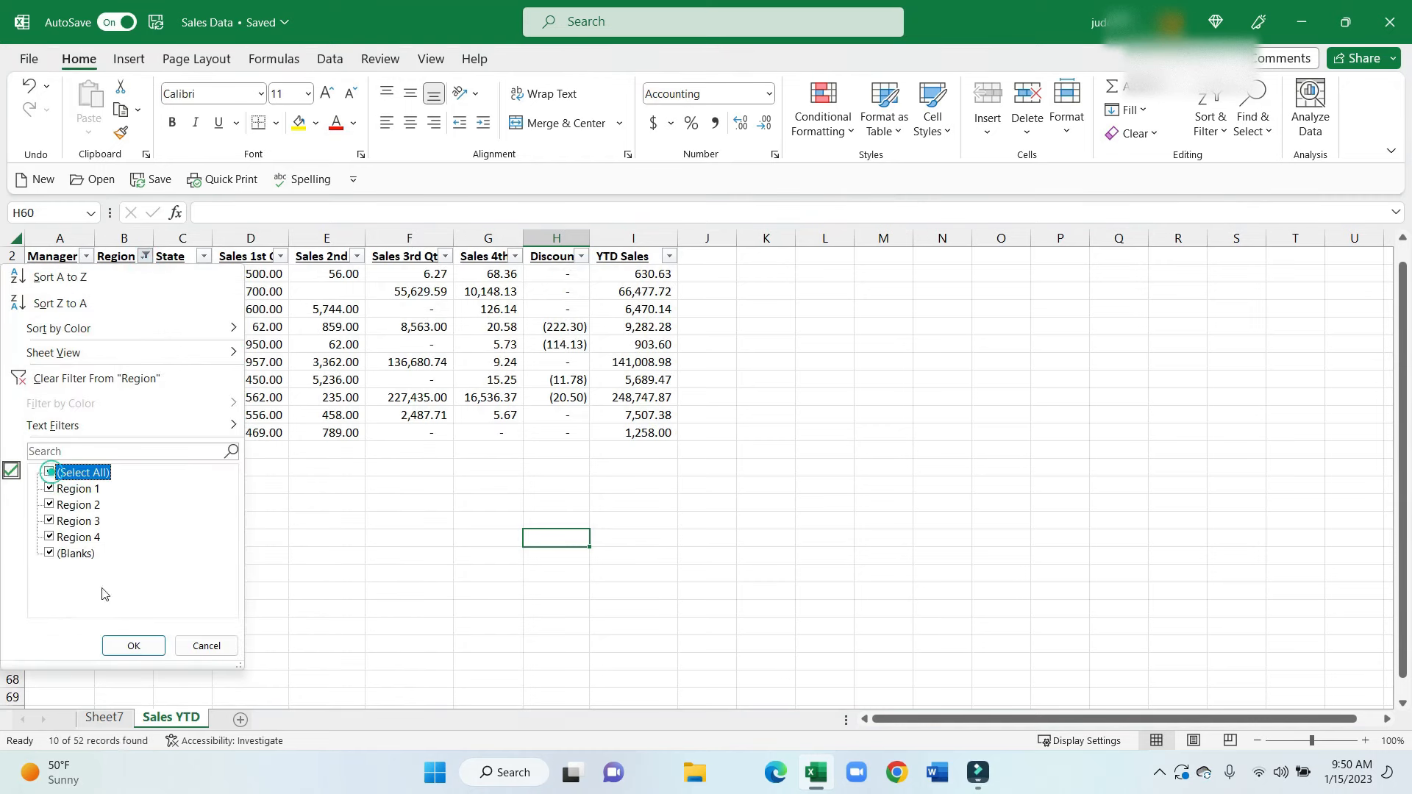
{"action": "left_click", "coordinate": [134, 646]}
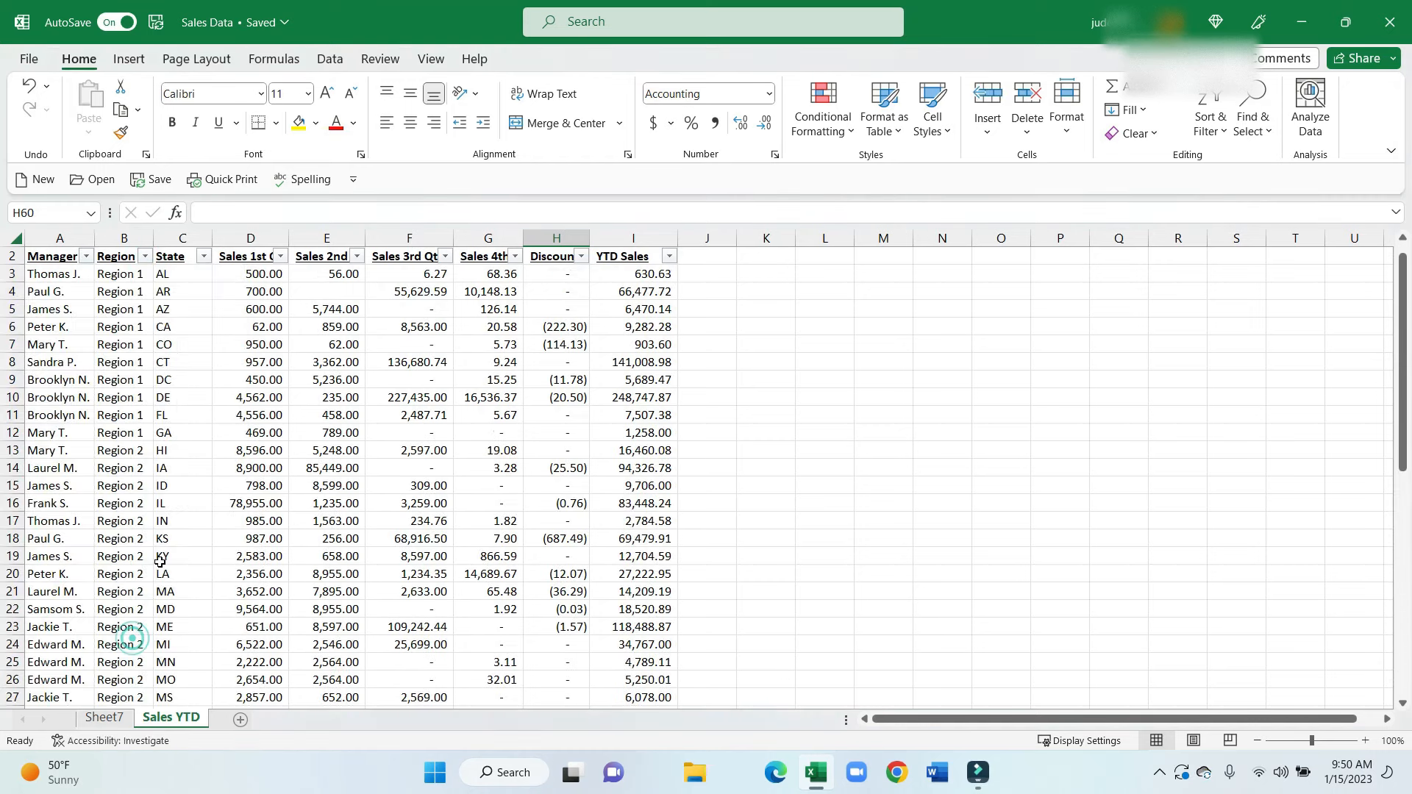
Include additional managers in the Manager filter of the PivotTable on Sheet7, among them the third and fourth named ones
{"action": "left_click", "coordinate": [104, 724]}
{"action": "left_click", "coordinate": [147, 381]}
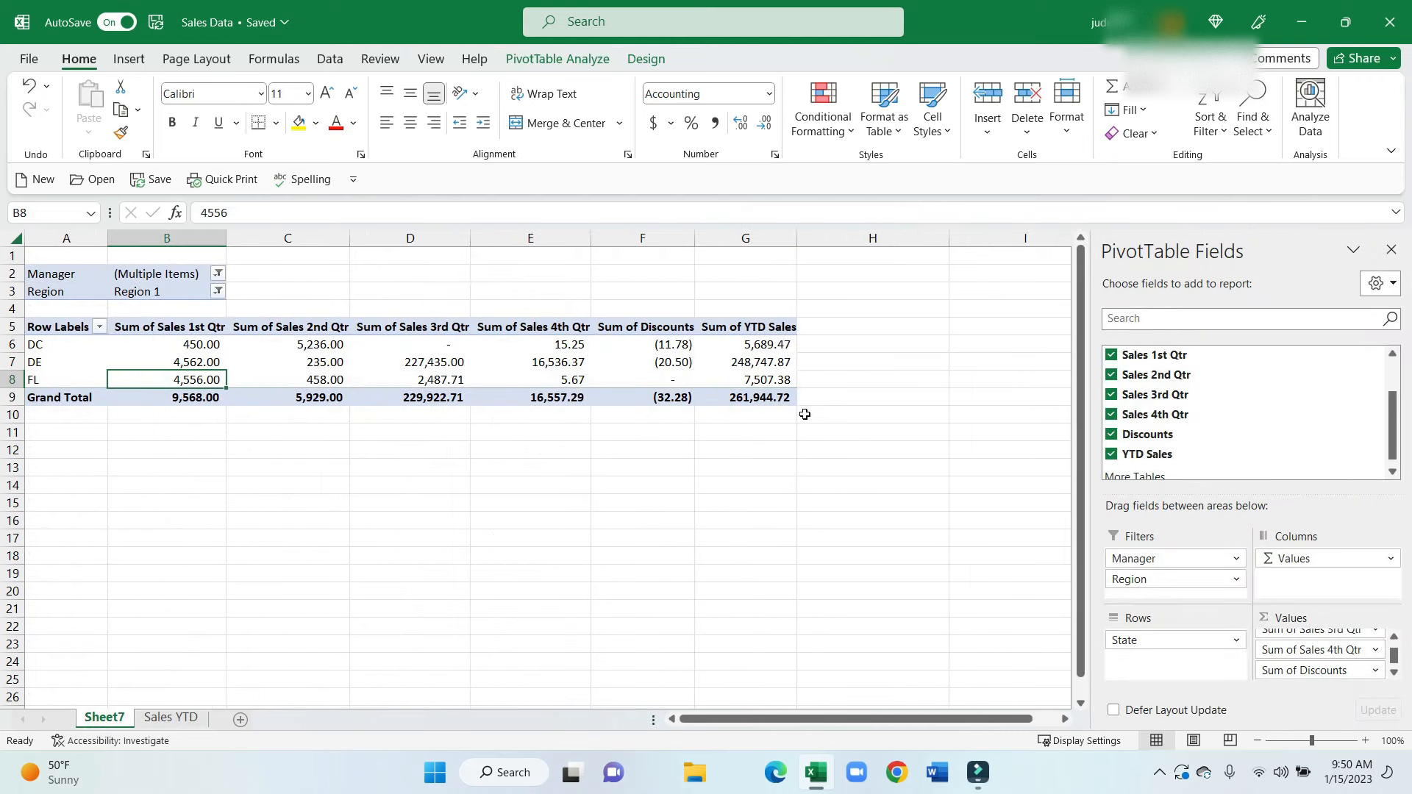
{"action": "left_click", "coordinate": [219, 275]}
{"action": "left_click", "coordinate": [30, 379]}
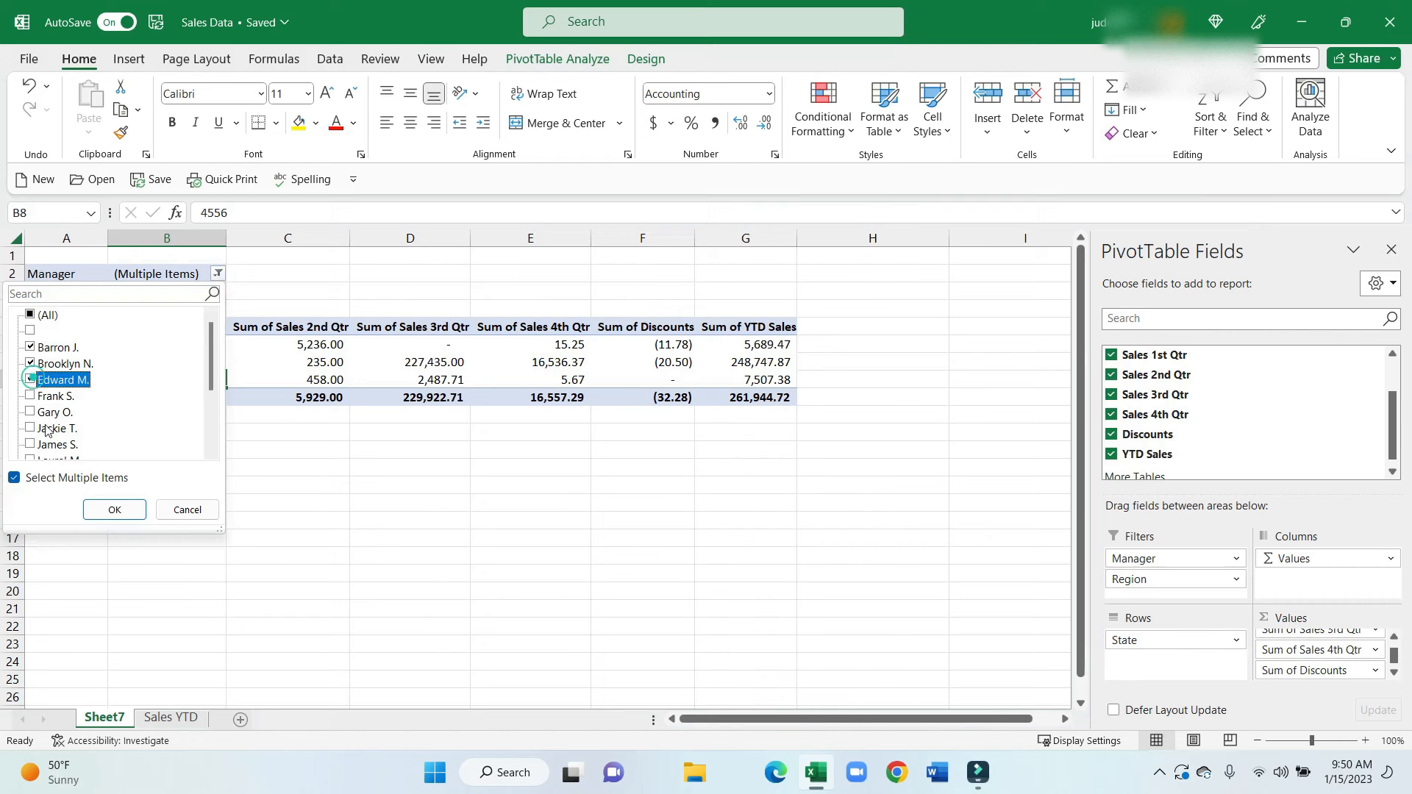
{"action": "left_click", "coordinate": [114, 509]}
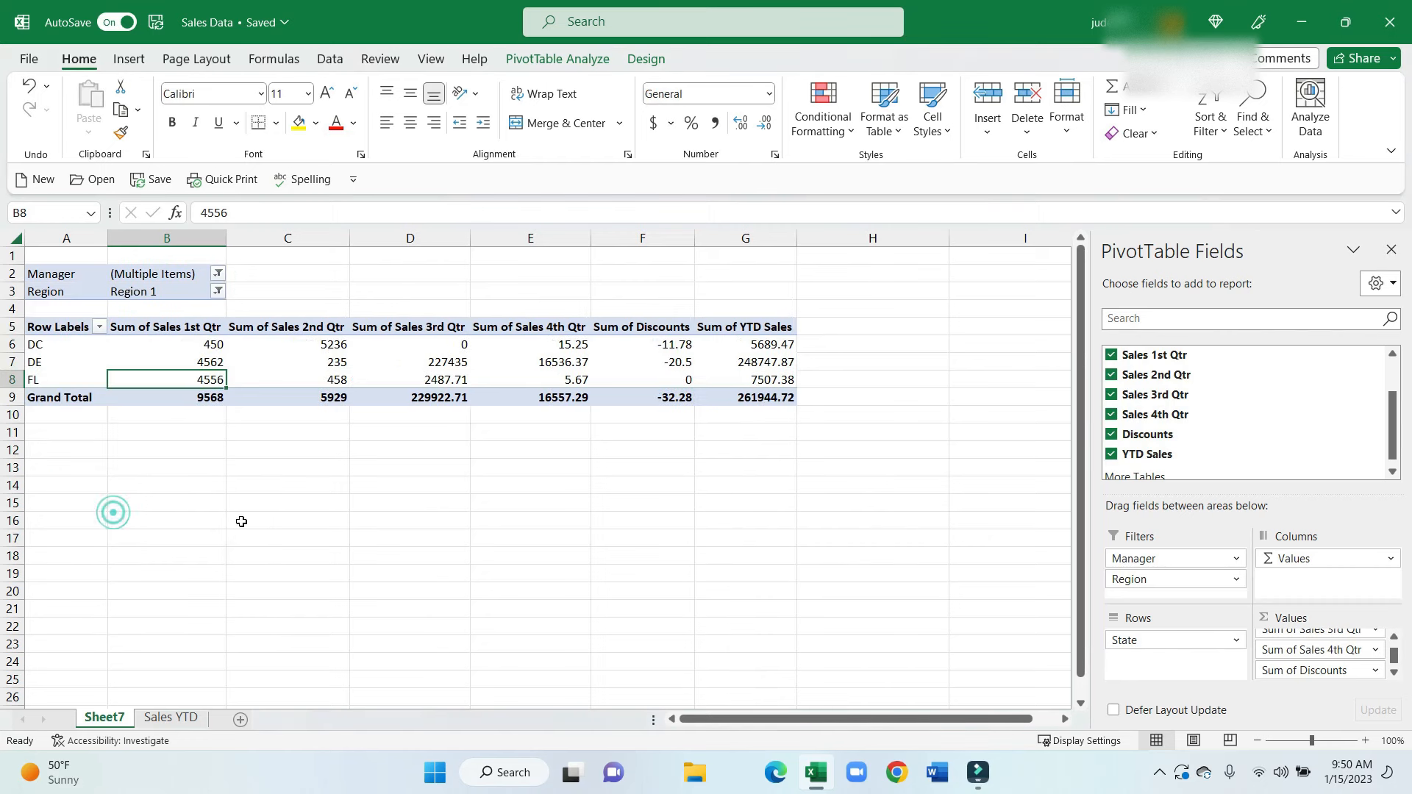
Add Region 2 and Region 3 to the PivotTable's Region filter alongside Region 1
{"action": "left_click", "coordinate": [218, 292]}
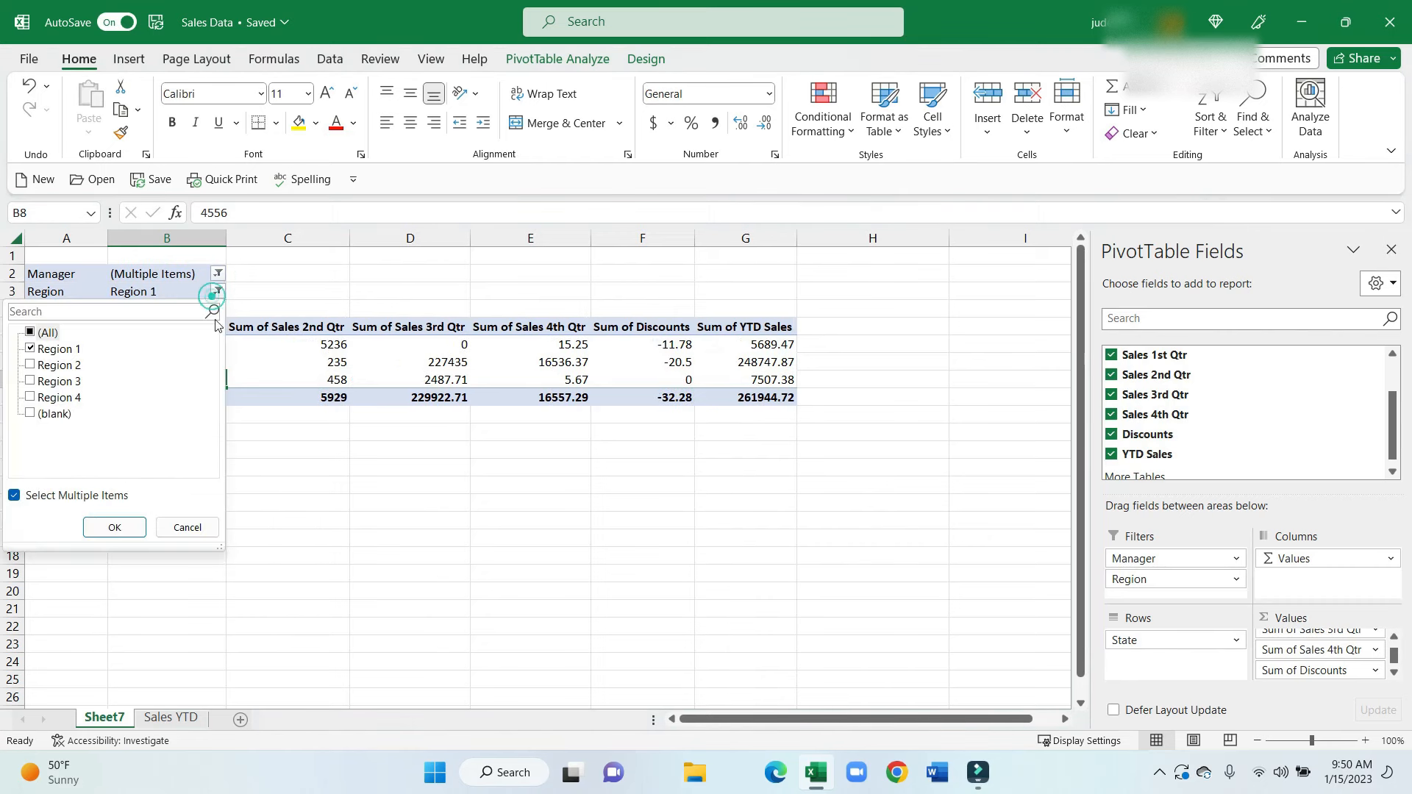
{"action": "left_click", "coordinate": [31, 365]}
{"action": "left_click", "coordinate": [31, 381]}
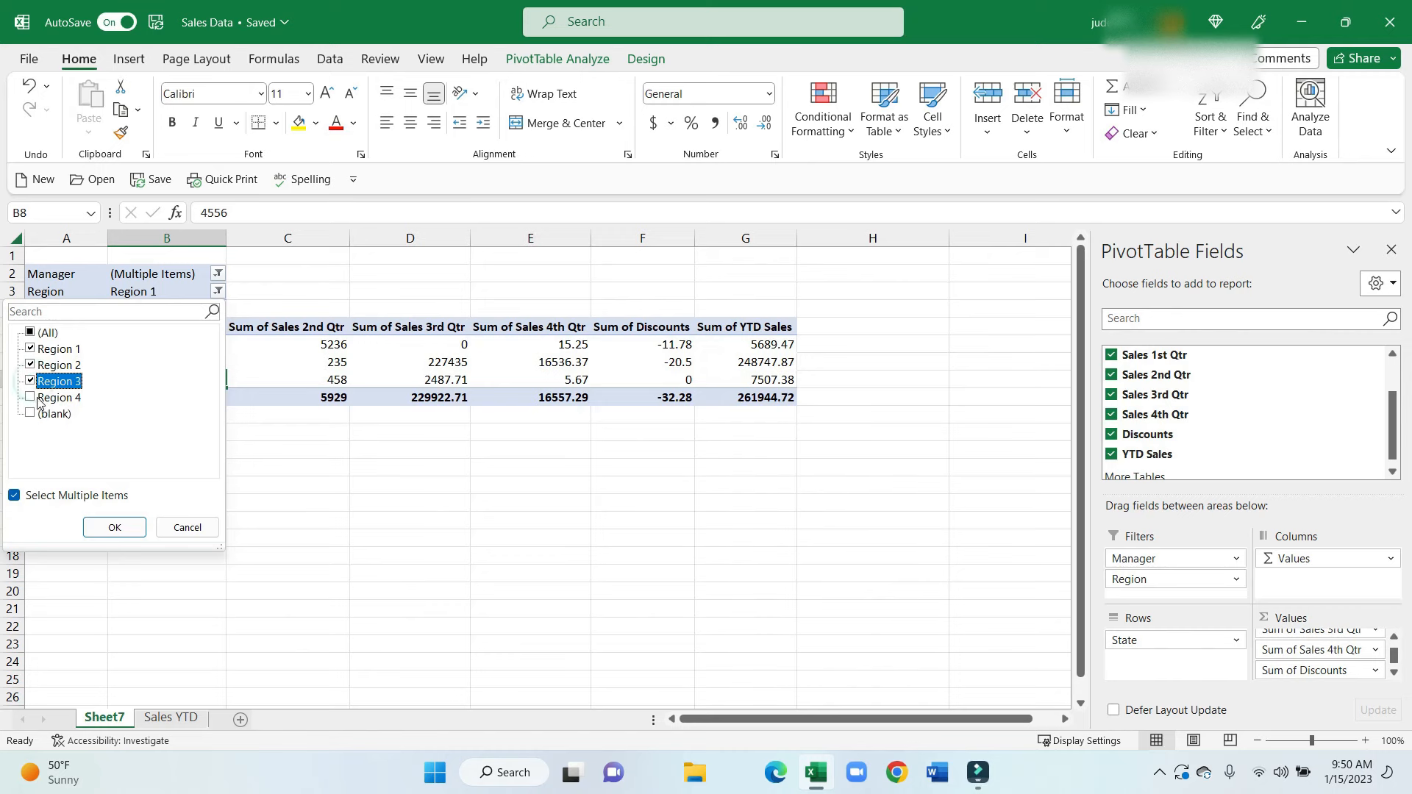
{"action": "left_click", "coordinate": [114, 527]}
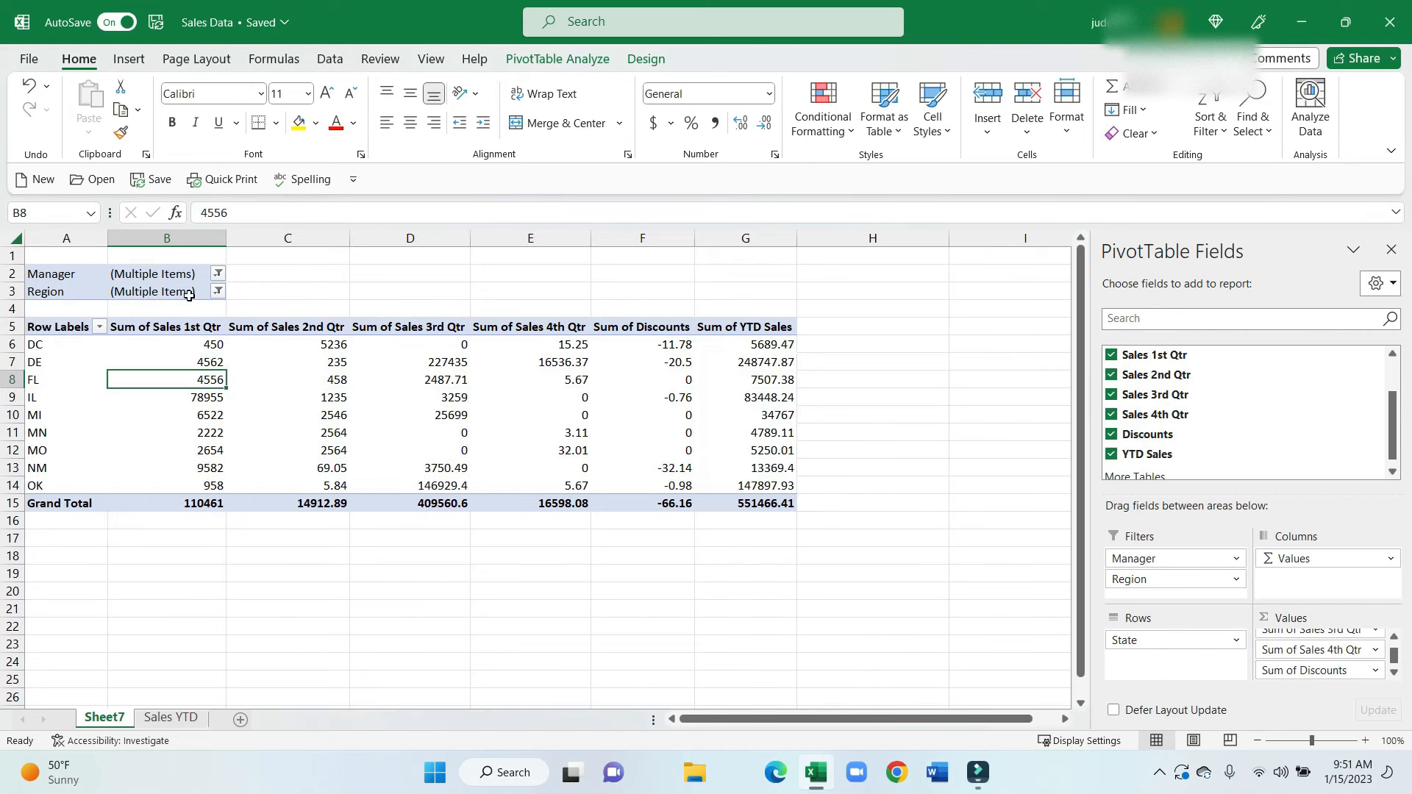
Apply the comma number format to the PivotTable's value columns B through G
{"action": "left_click_drag", "start_coordinate": [188, 238], "coordinate": [727, 280]}
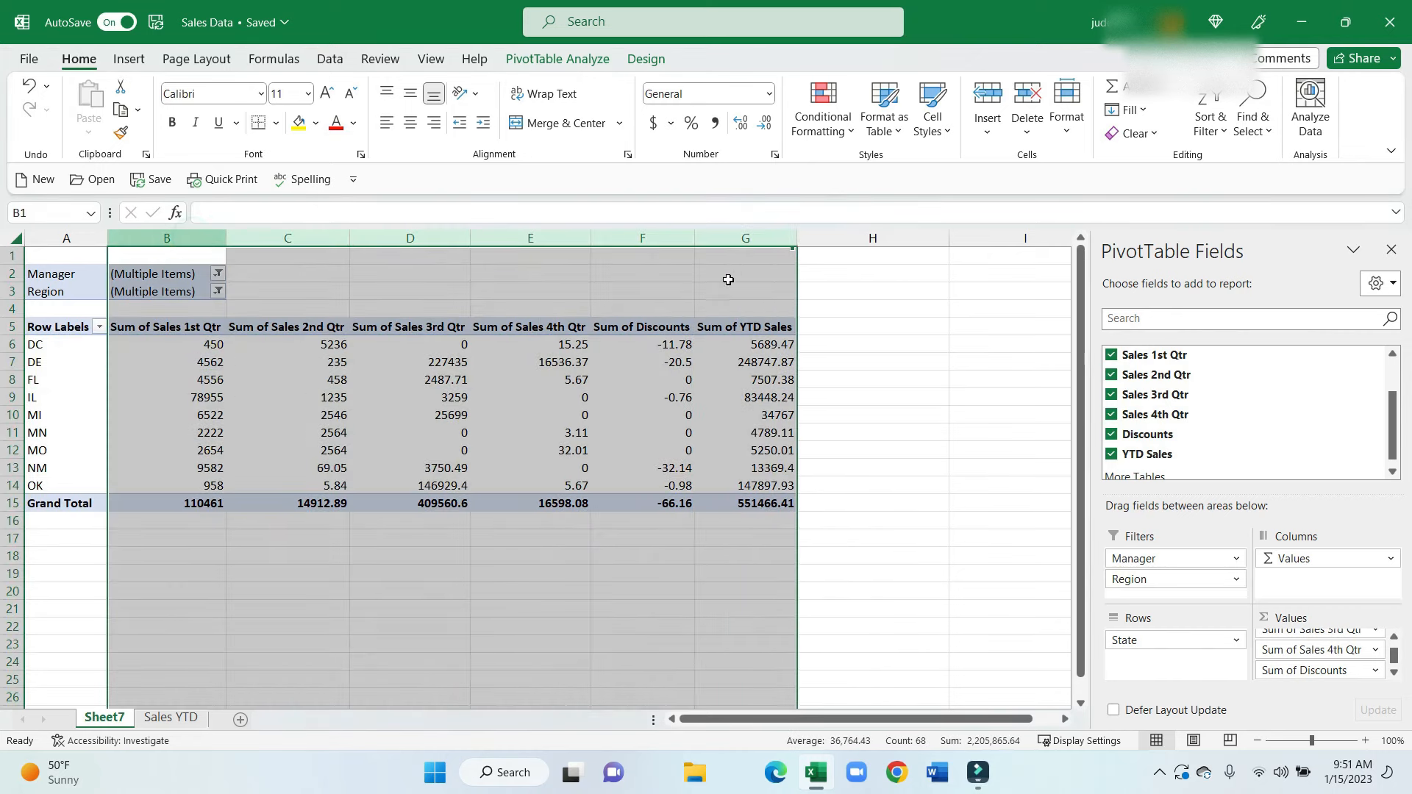
{"action": "left_click", "coordinate": [715, 123]}
{"action": "left_click", "coordinate": [847, 287]}
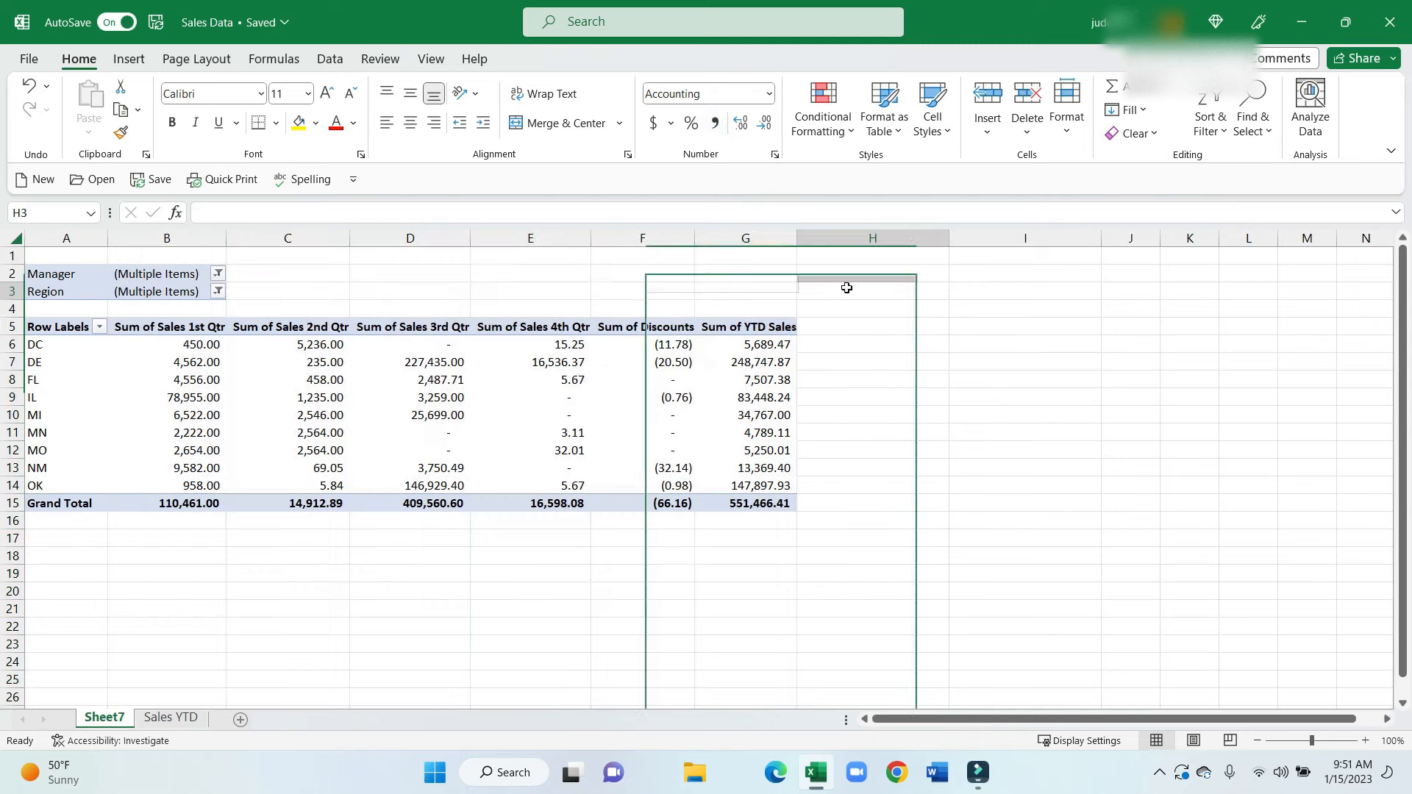
Insert a Clustered Column PivotChart based on the PivotTable
{"action": "left_click", "coordinate": [260, 426]}
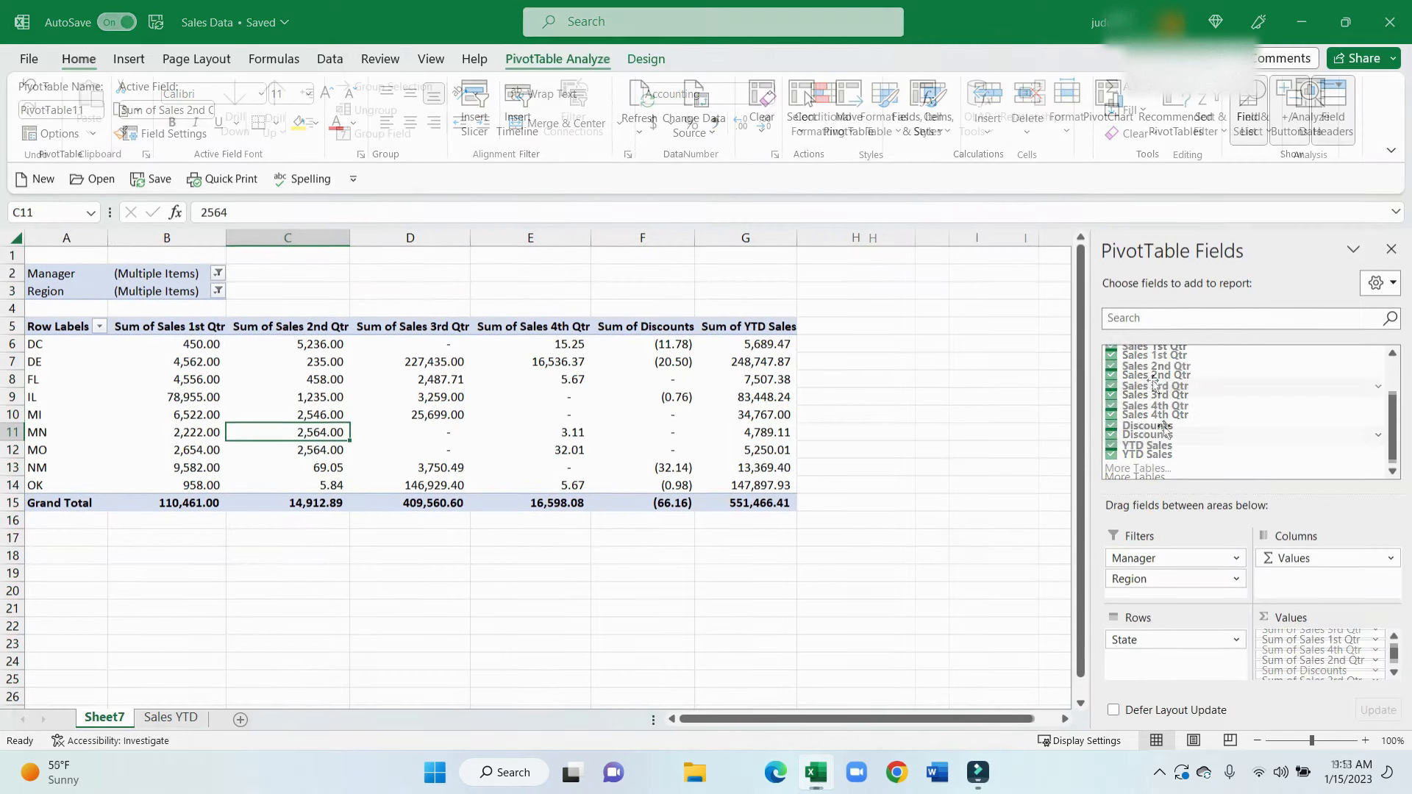
{"action": "left_click", "coordinate": [343, 417]}
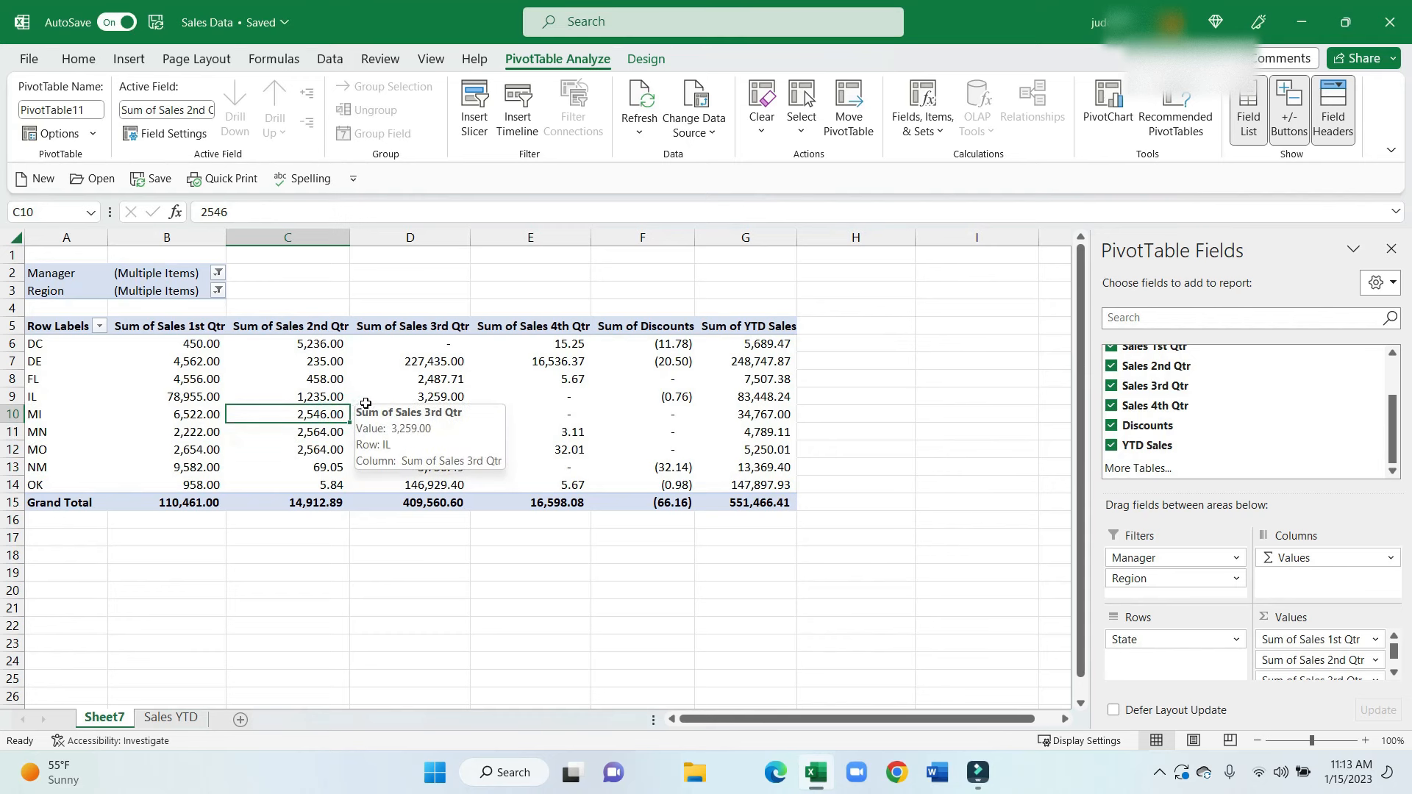
{"action": "mouse_move", "coordinate": [455, 428]}
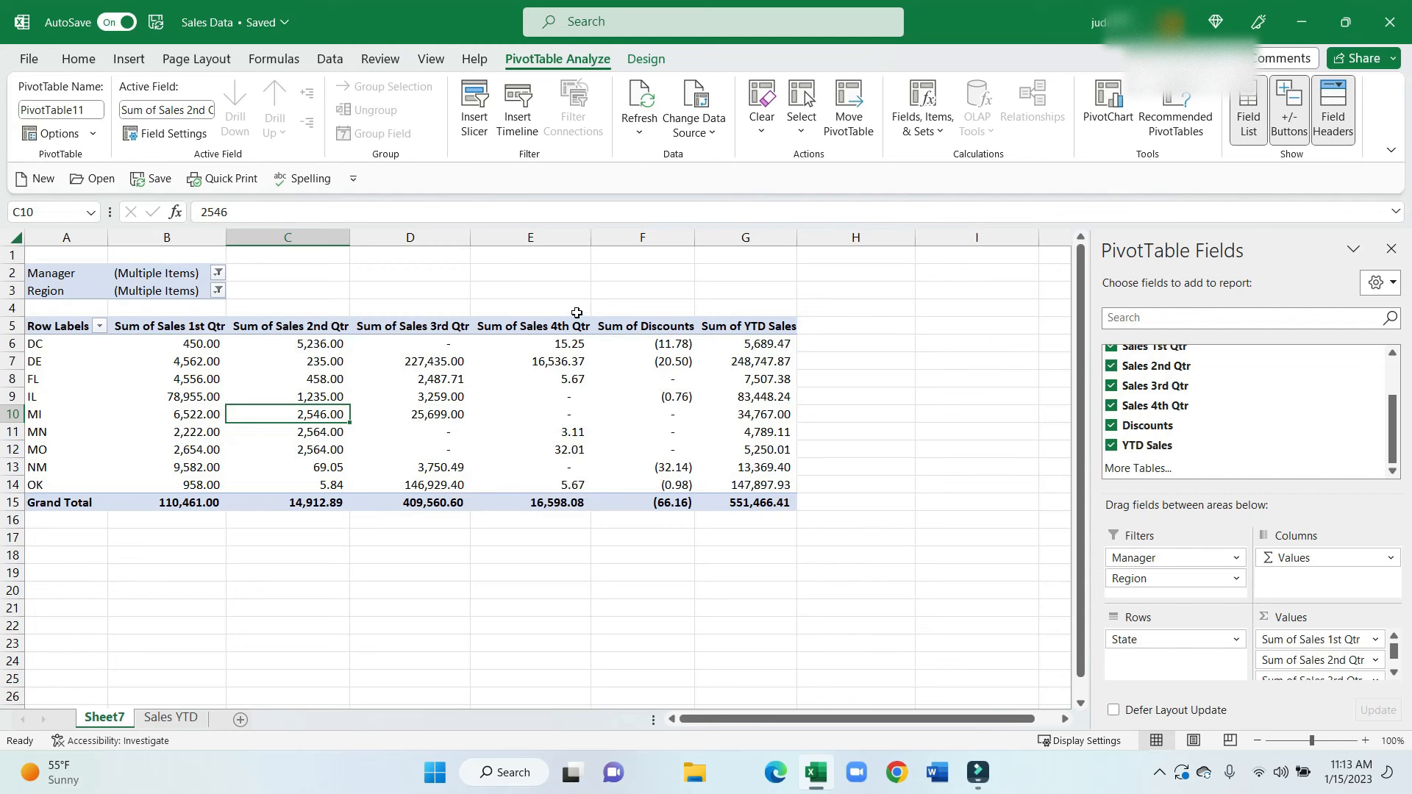
{"action": "mouse_move", "coordinate": [536, 337]}
{"action": "left_click", "coordinate": [1099, 119]}
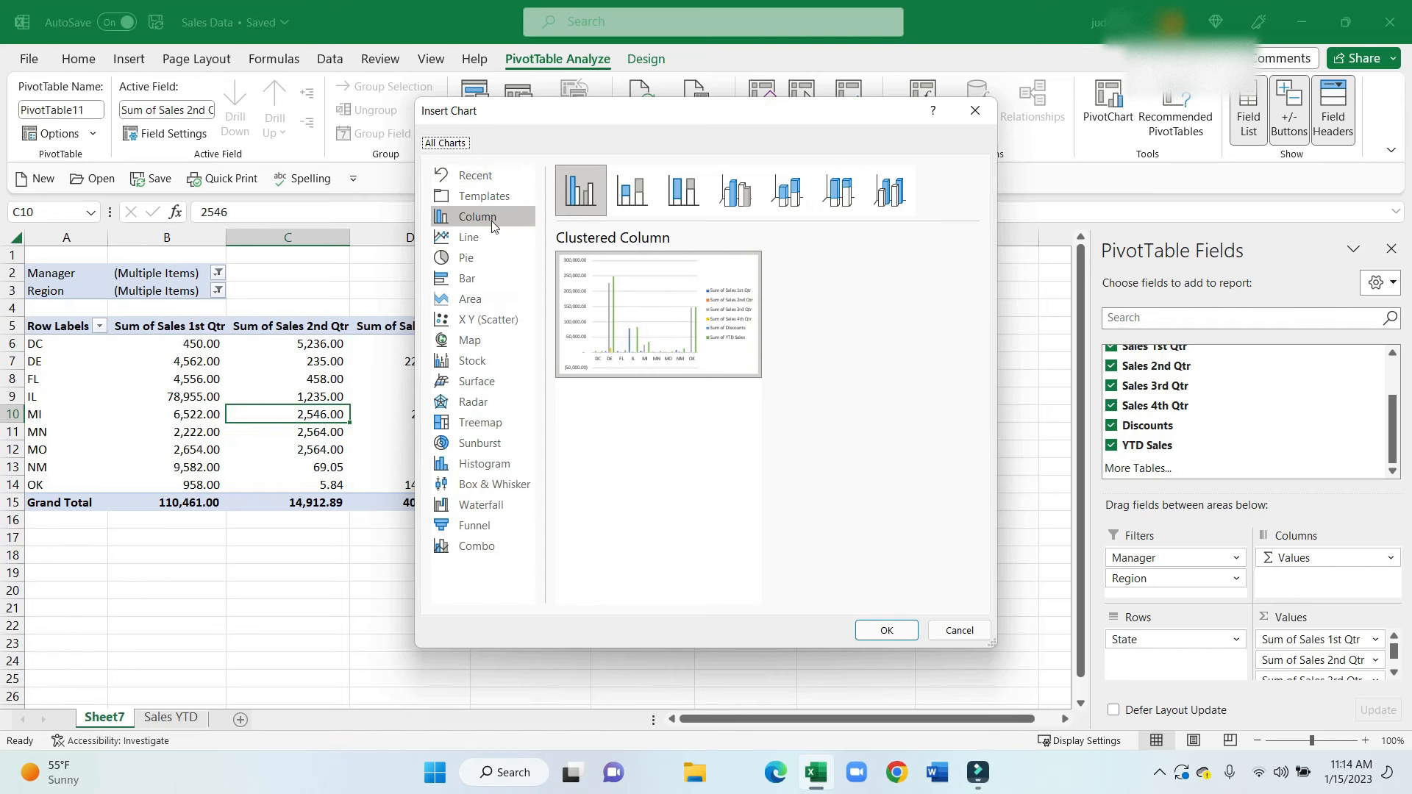
{"action": "mouse_move", "coordinate": [624, 284]}
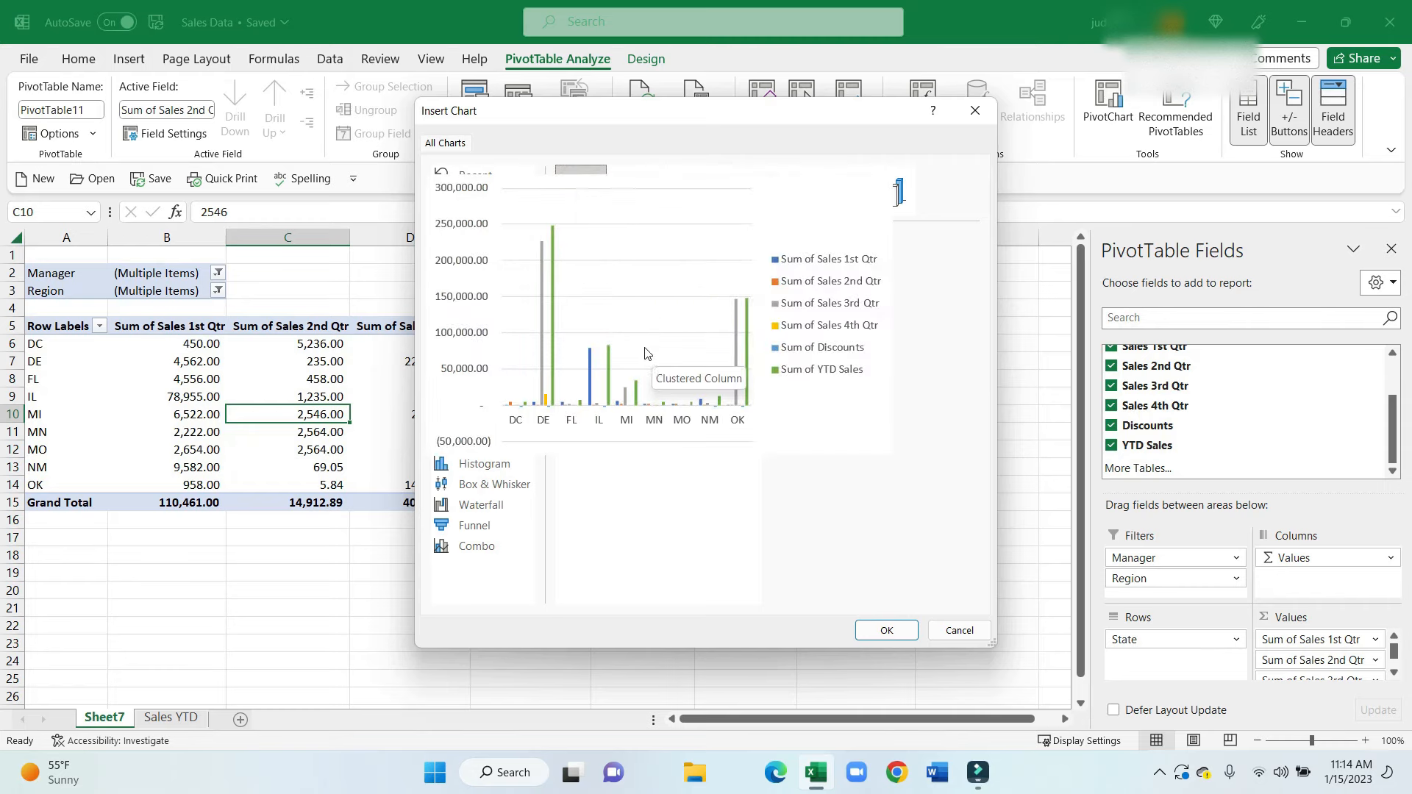
{"action": "left_click", "coordinate": [886, 630]}
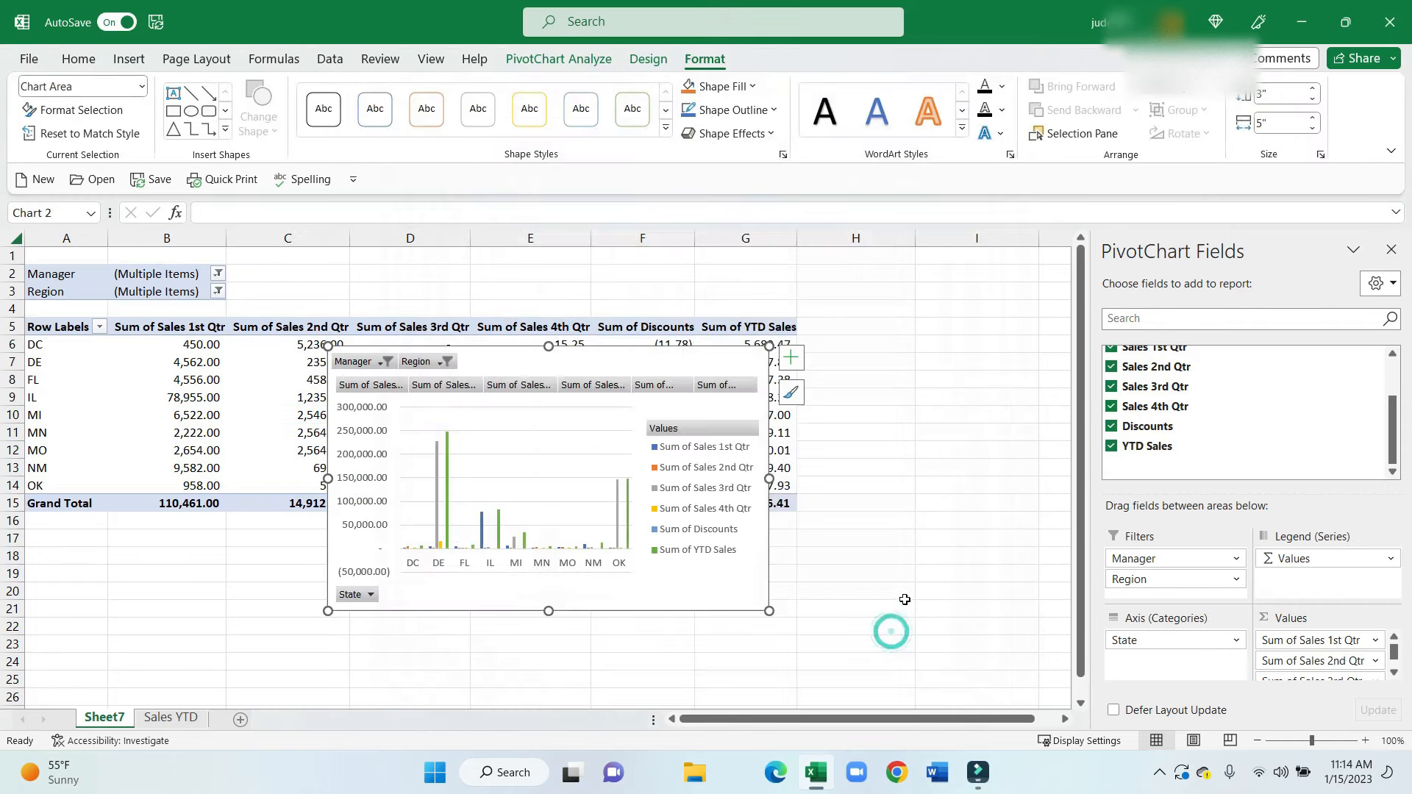
{"action": "left_click", "coordinate": [935, 498]}
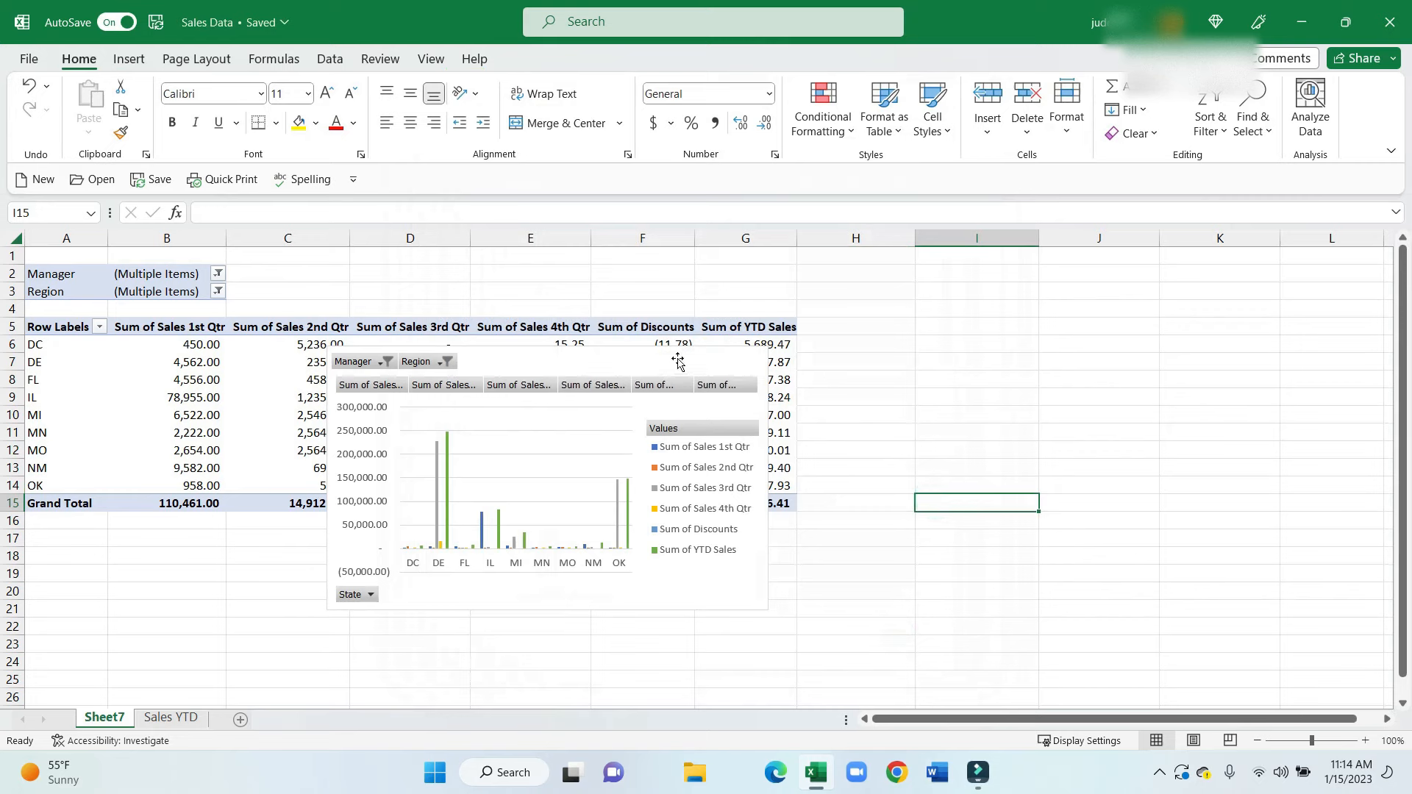
Move the PivotChart off the PivotTable into the empty columns beside it, starting around column H
{"action": "left_click_drag", "start_coordinate": [677, 364], "coordinate": [1175, 341]}
{"action": "left_click_drag", "start_coordinate": [875, 722], "coordinate": [959, 723]}
{"action": "left_click", "coordinate": [875, 677]}
{"action": "left_click", "coordinate": [894, 525]}
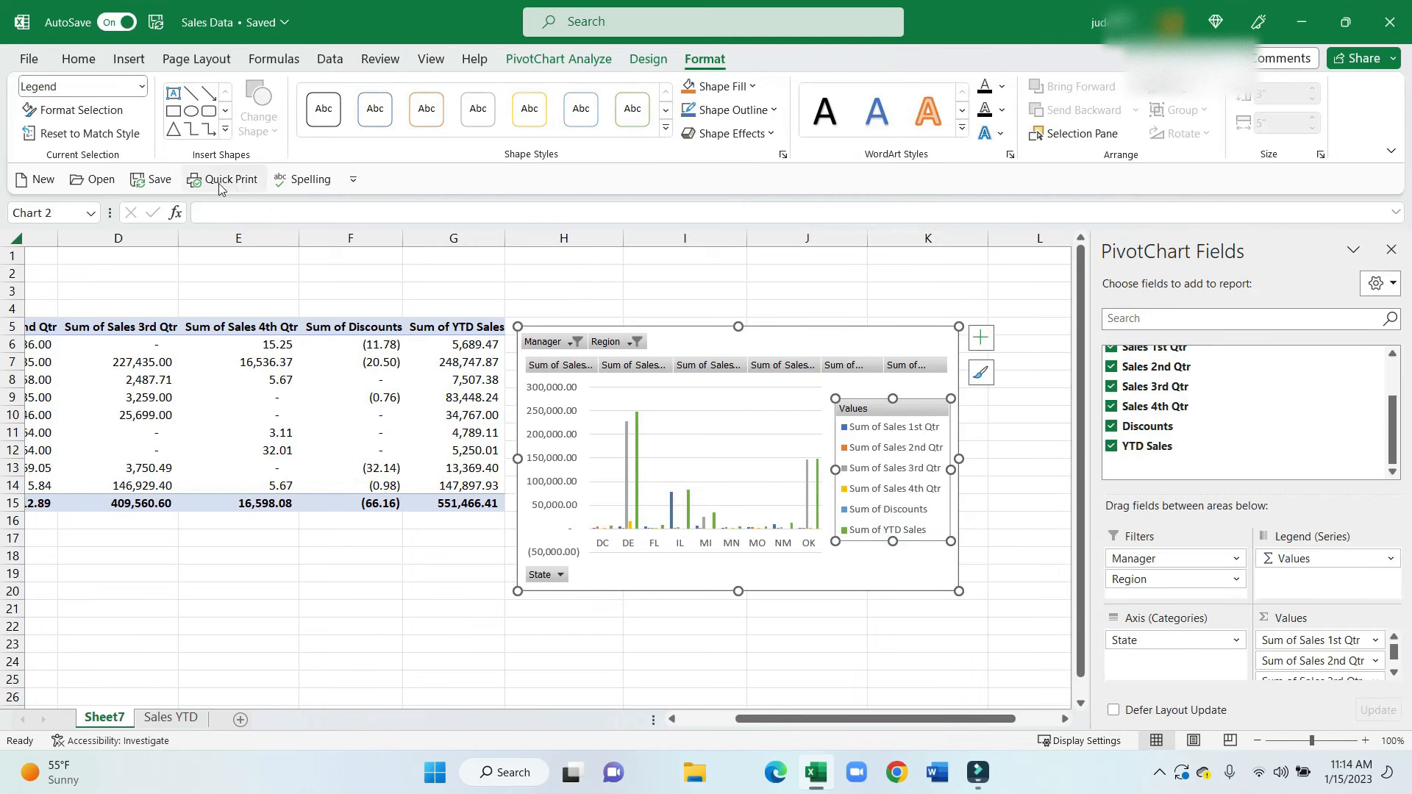
{"action": "left_click_drag", "start_coordinate": [813, 354], "coordinate": [875, 350]}
{"action": "left_click", "coordinate": [874, 312]}
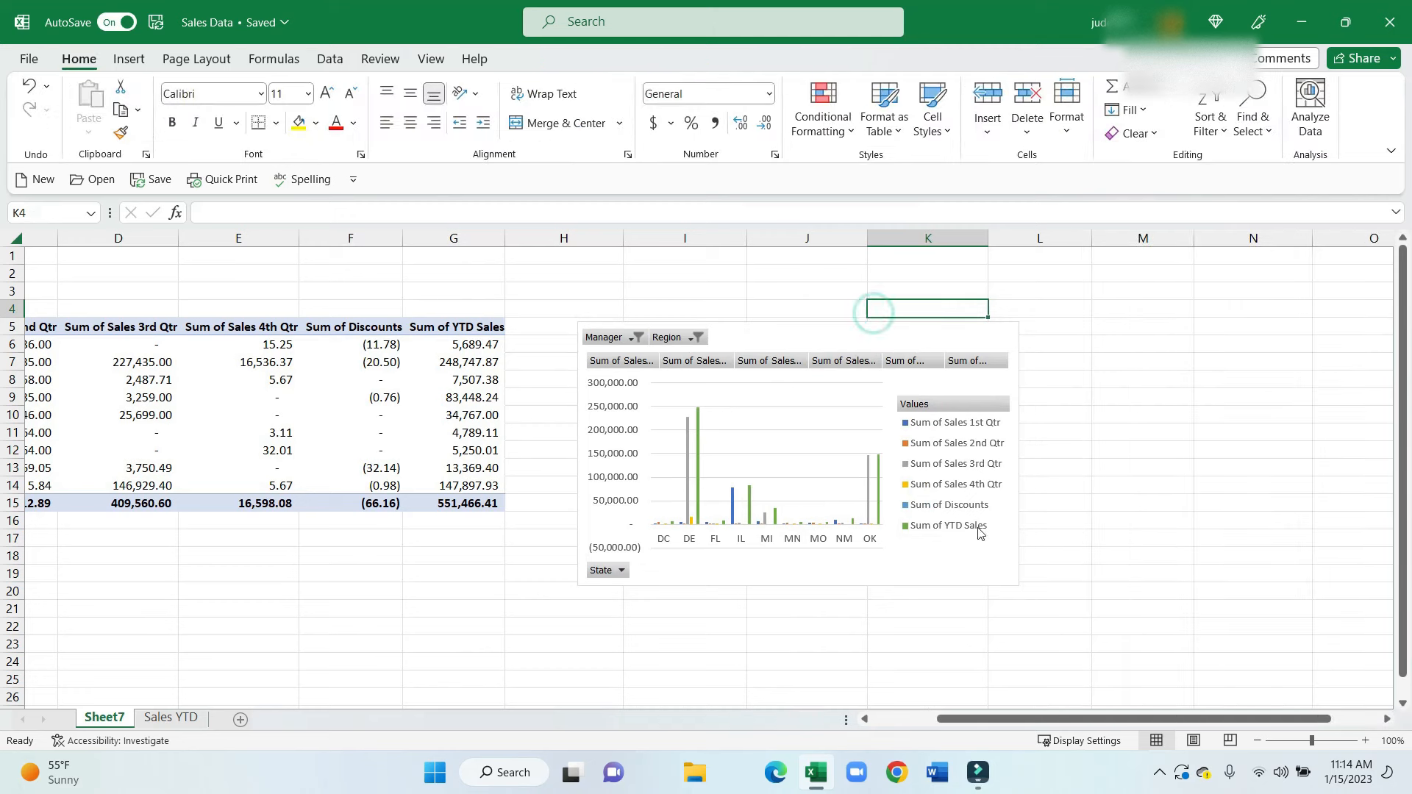
Enlarge the PivotChart to about 3.33" high by 5.43" wide and place it just below the PivotTable's Grand Total row
{"action": "left_click", "coordinate": [883, 328]}
{"action": "left_click_drag", "start_coordinate": [1020, 588], "coordinate": [1058, 616]}
{"action": "left_click_drag", "start_coordinate": [815, 718], "coordinate": [762, 718]}
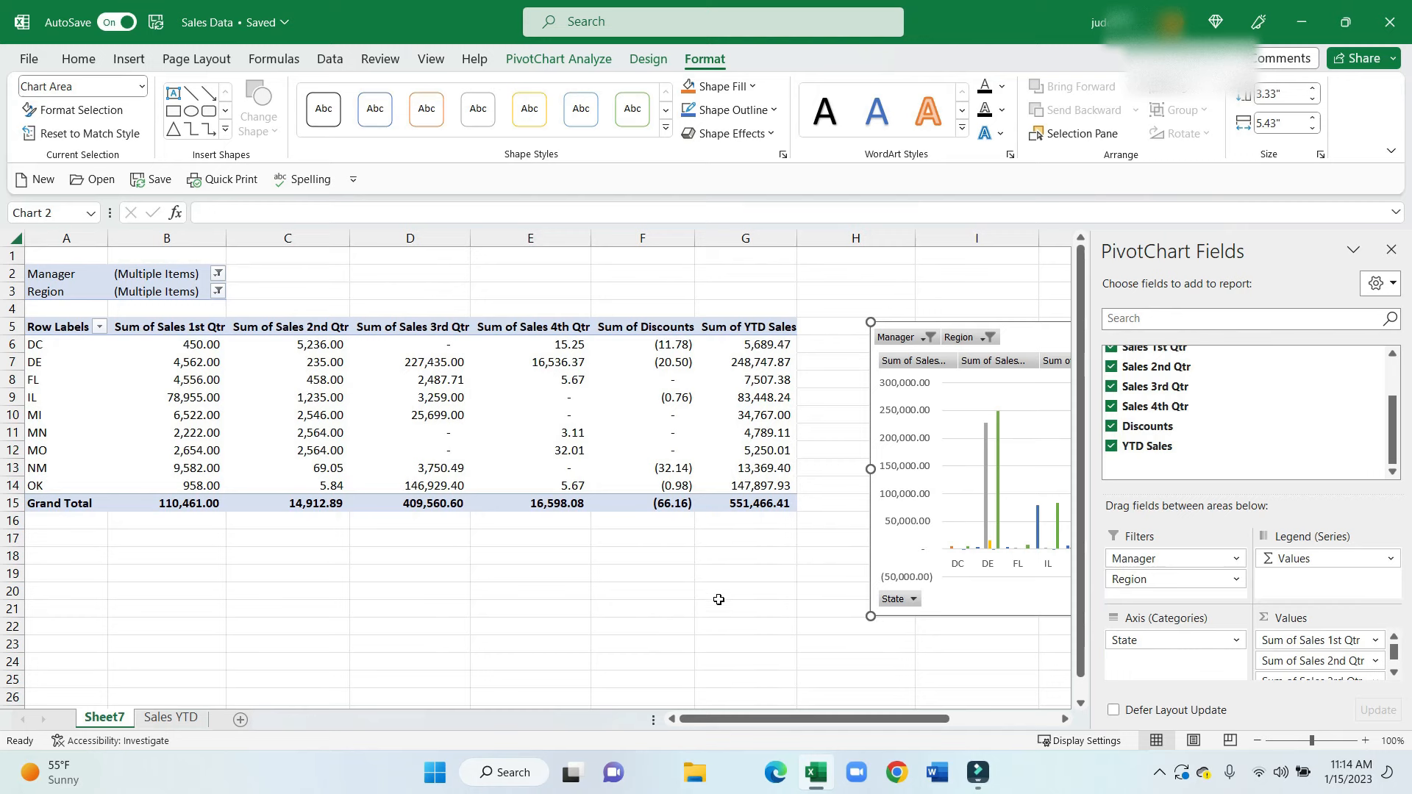
{"action": "left_click_drag", "start_coordinate": [909, 500], "coordinate": [319, 682]}
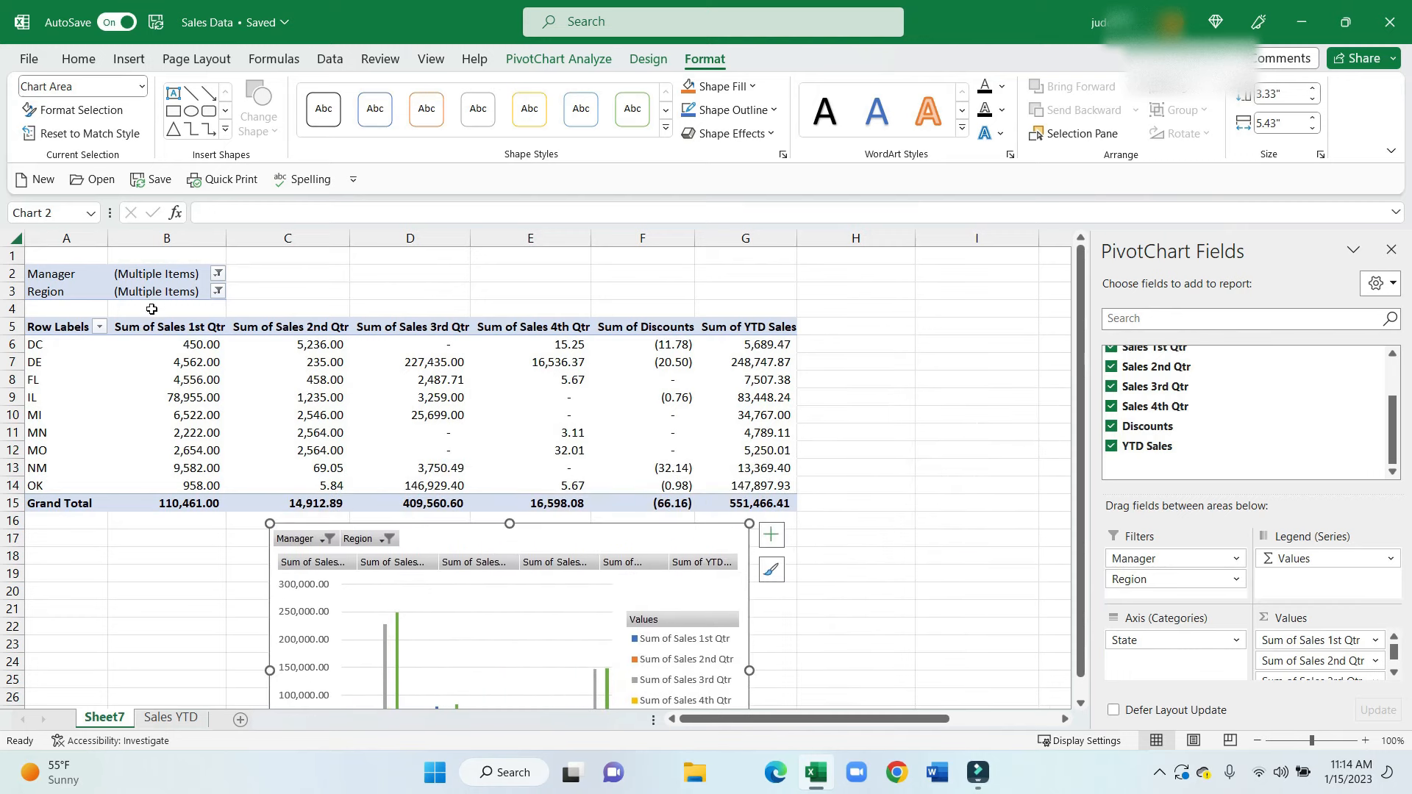
Filter the PivotTable's row labels to show only the states DE and FL
{"action": "left_click", "coordinate": [97, 327]}
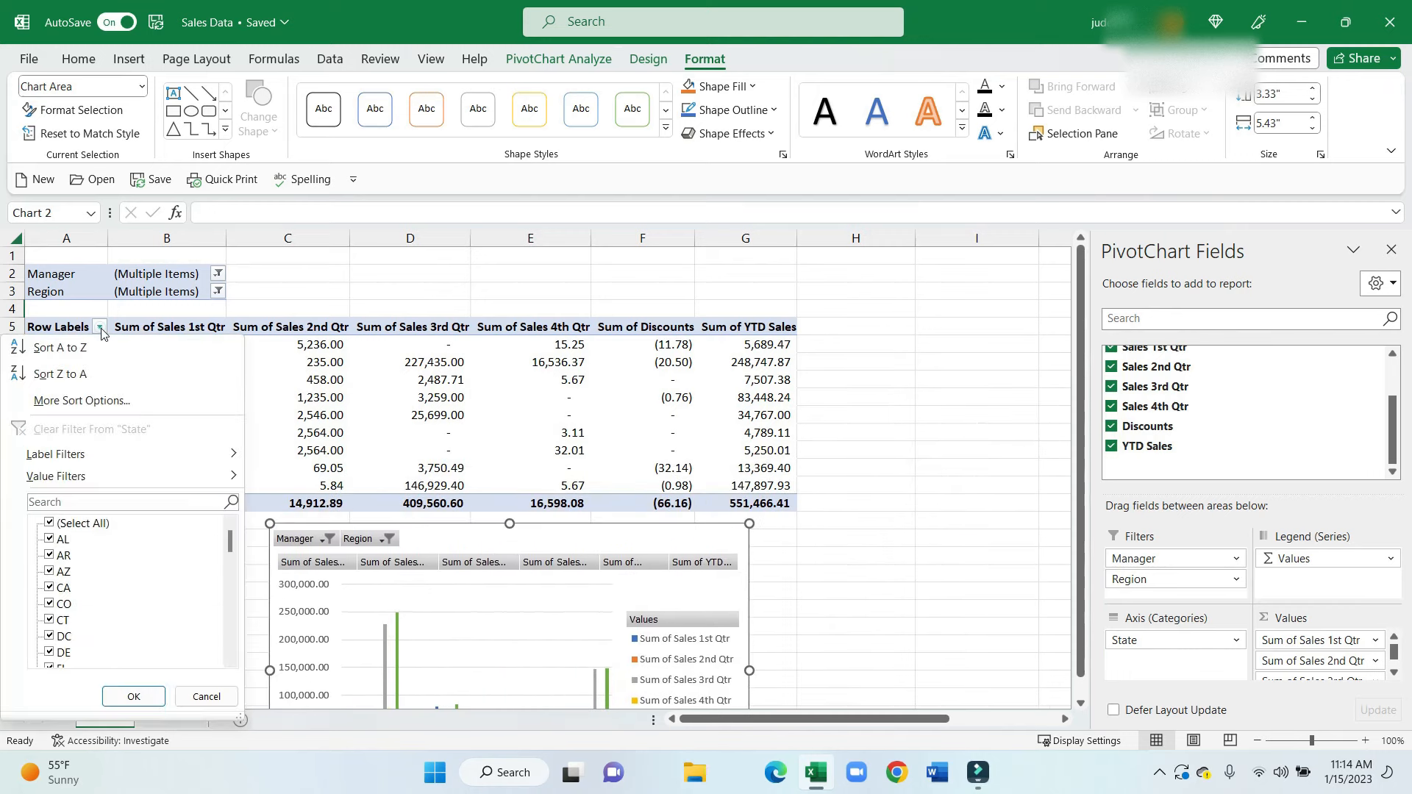
{"action": "left_click", "coordinate": [49, 525]}
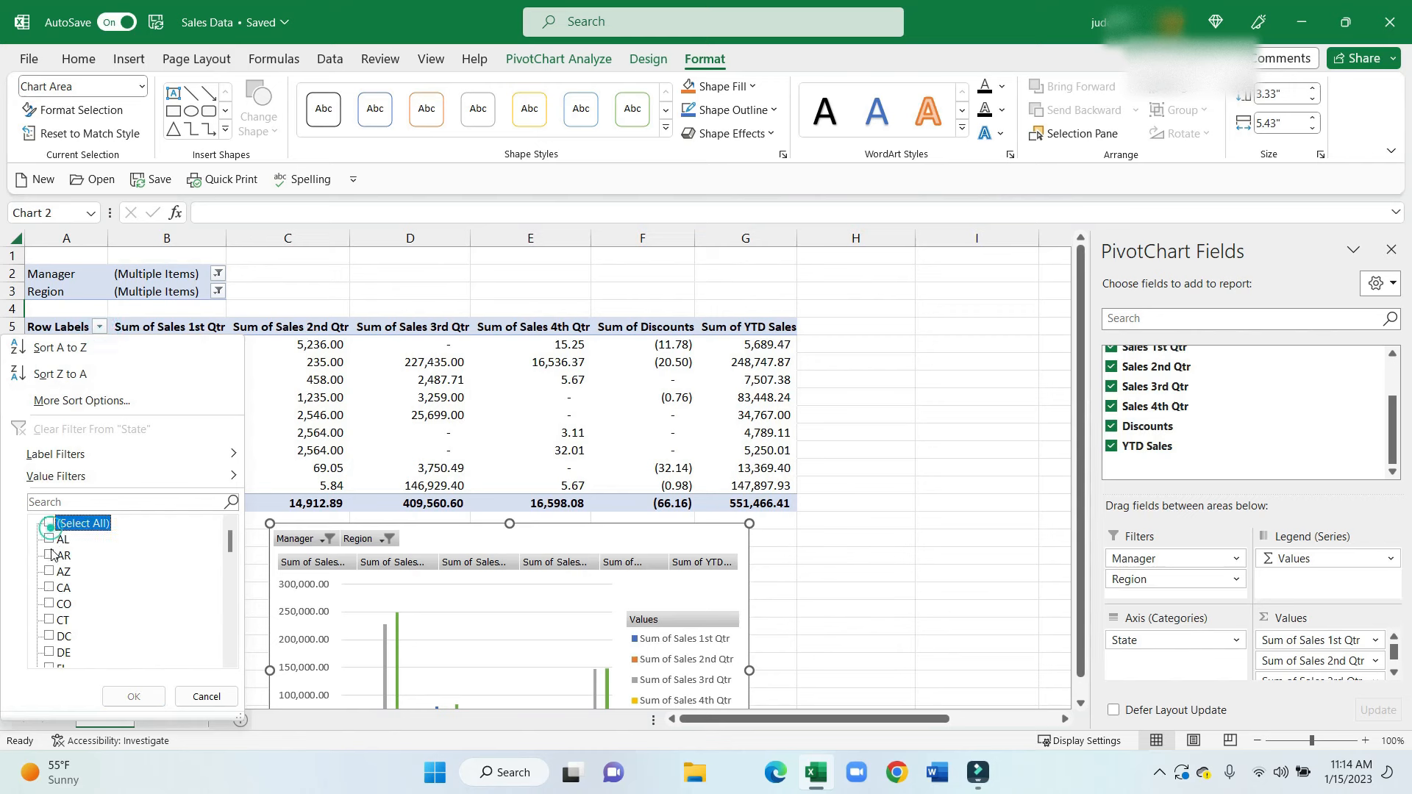
{"action": "scroll", "coordinate": [62, 627], "scroll_direction": "down", "scroll_amount": 1}
{"action": "left_click", "coordinate": [53, 620]}
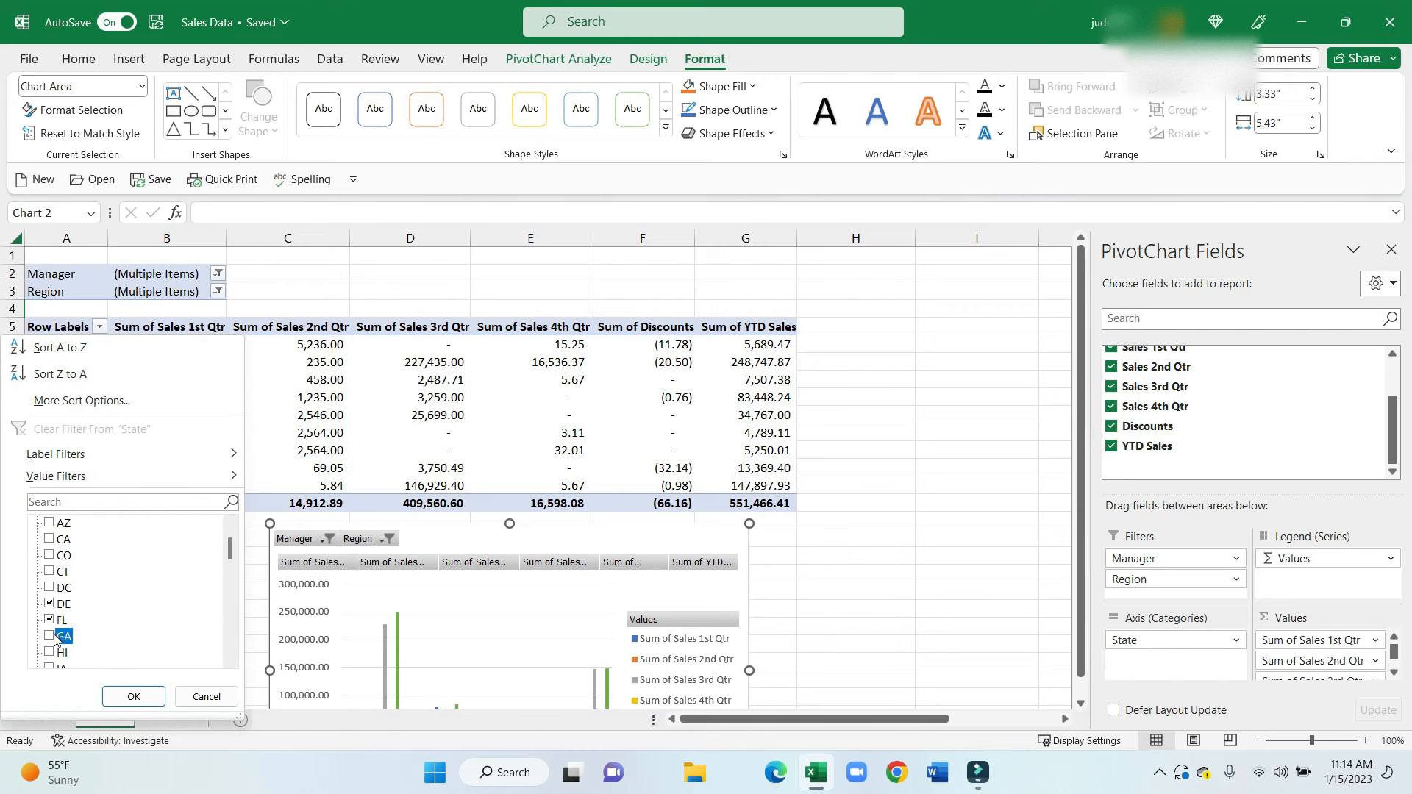
{"action": "left_click", "coordinate": [133, 696]}
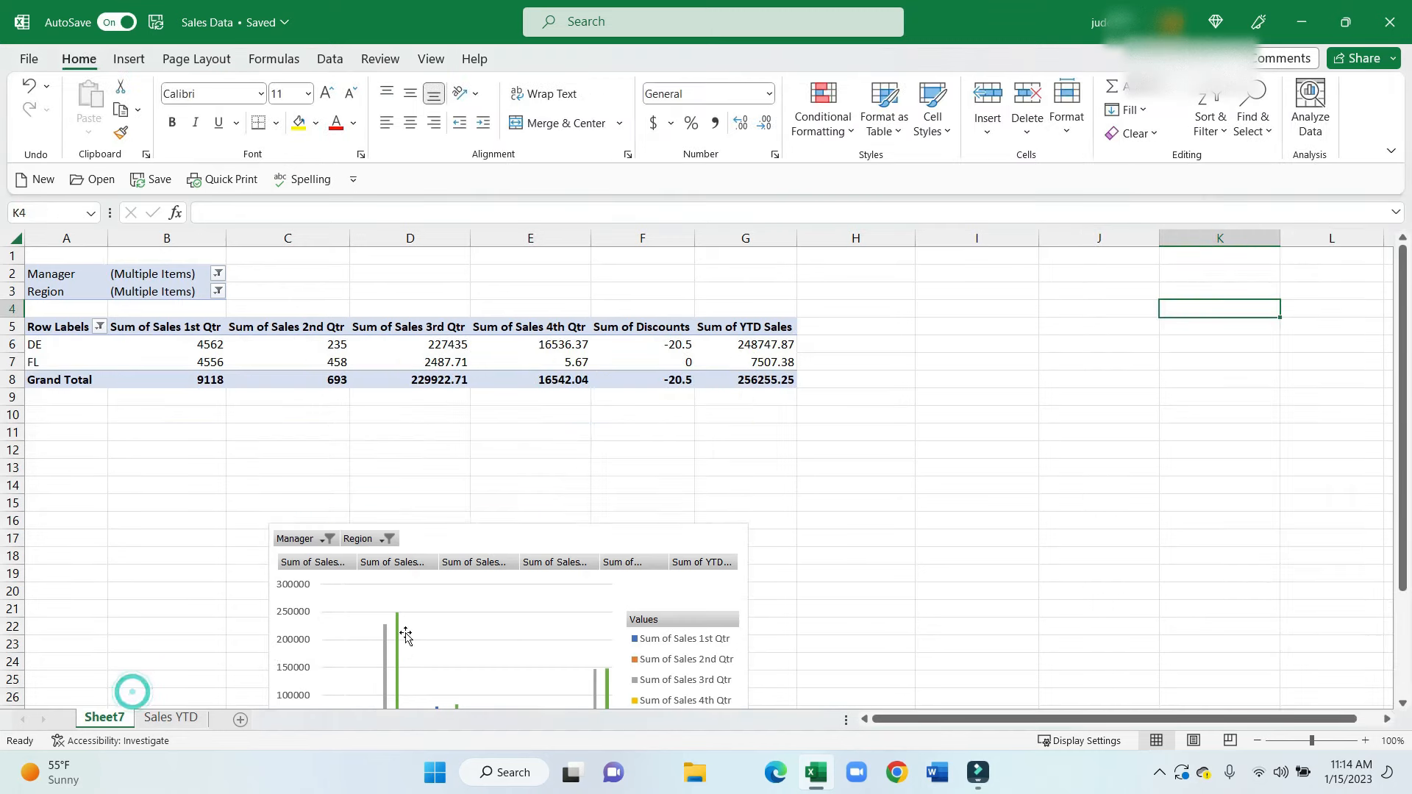
Move the PivotChart up beneath the PivotTable's Grand Total row, starting around column F, row 9
{"action": "left_click_drag", "start_coordinate": [539, 548], "coordinate": [822, 422]}
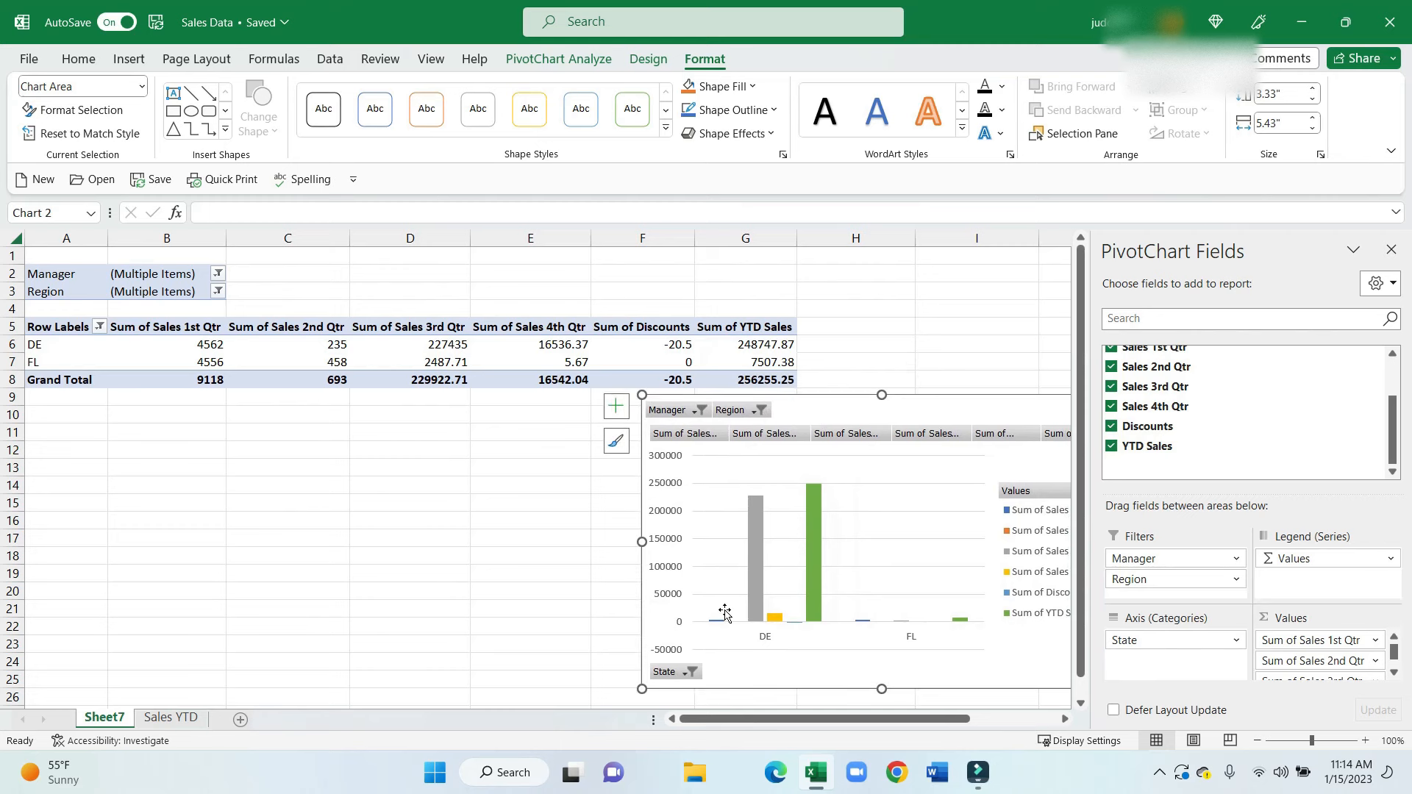
Add DC to the states shown, using the PivotChart's own State filter
{"action": "left_click", "coordinate": [693, 672]}
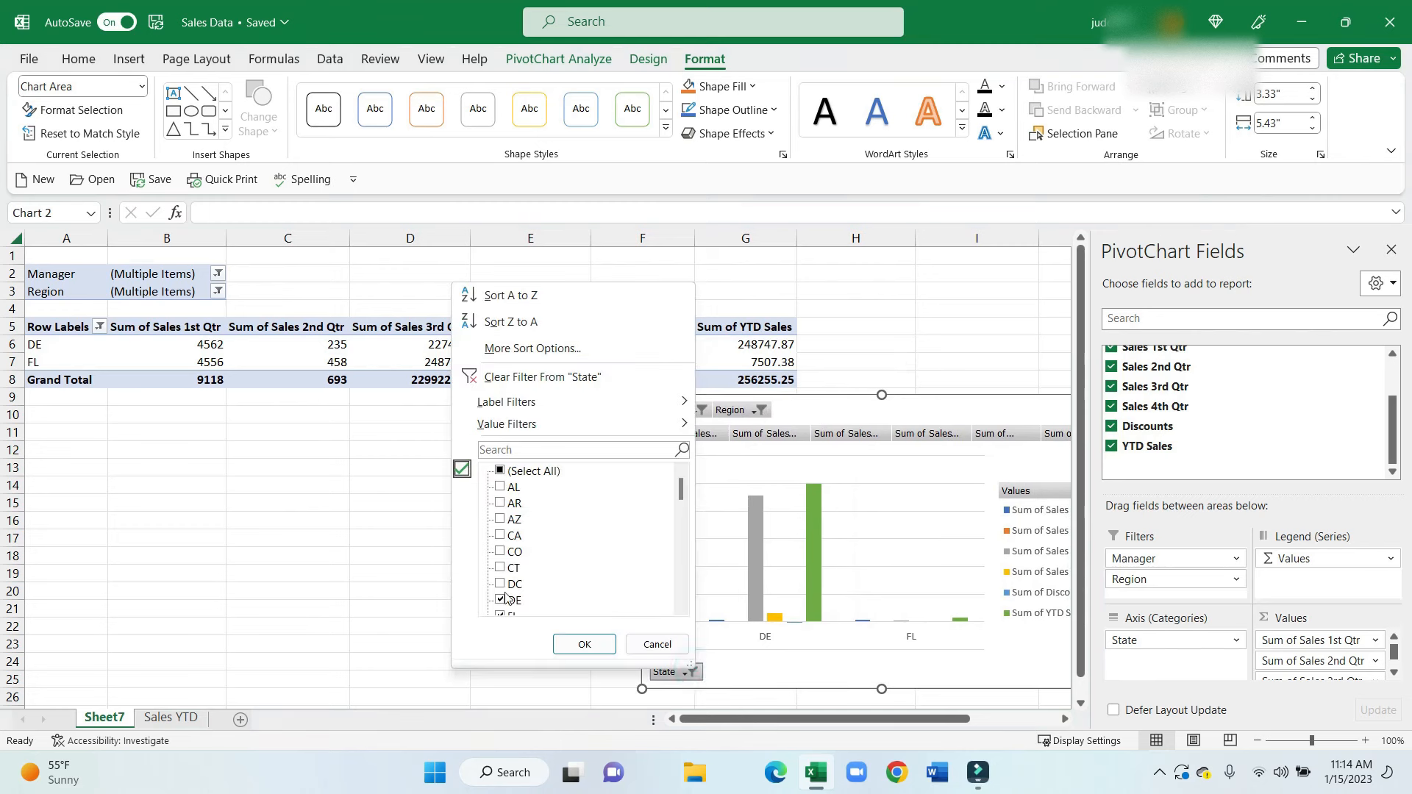
{"action": "scroll", "coordinate": [515, 588], "scroll_direction": "down", "scroll_amount": 1}
{"action": "left_click", "coordinate": [500, 538]}
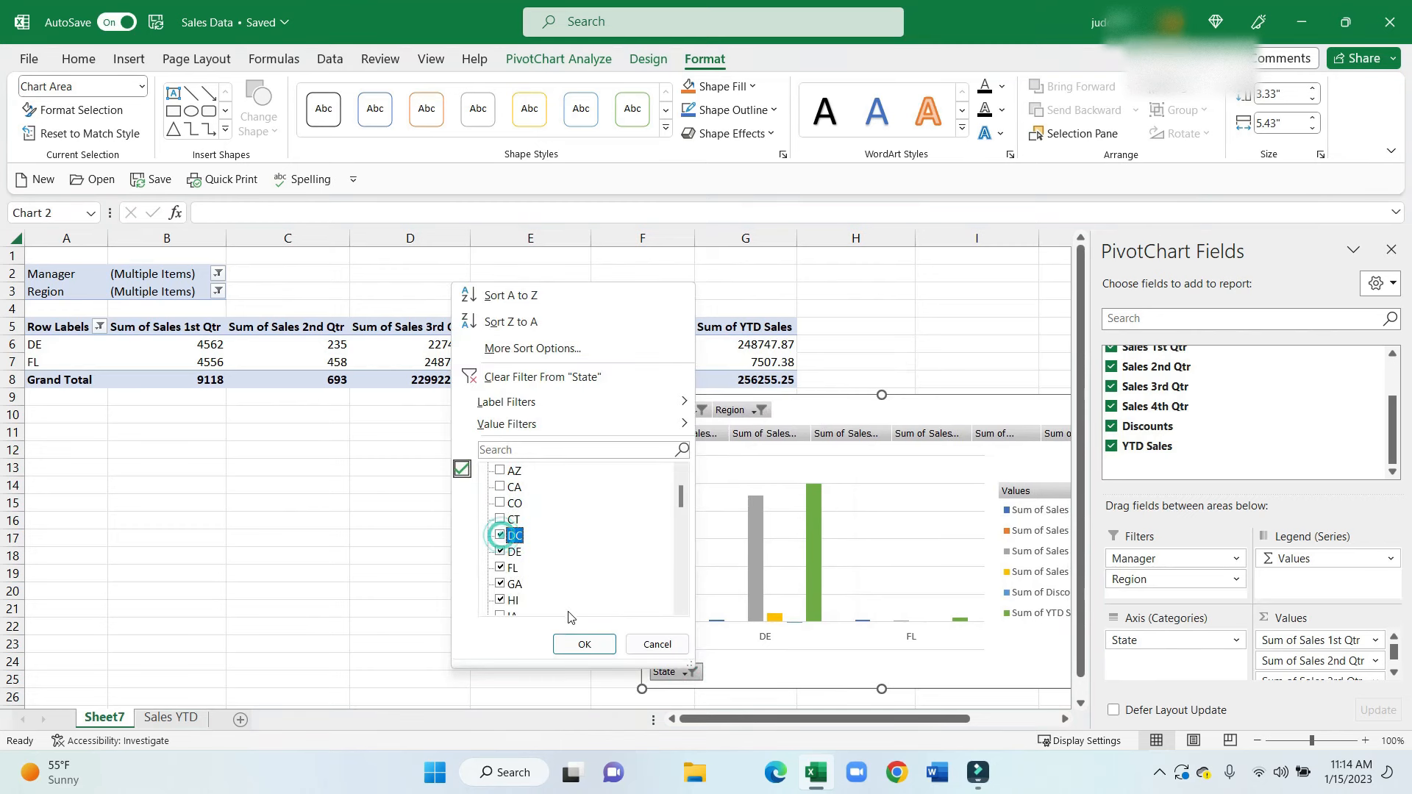
{"action": "left_click", "coordinate": [584, 644]}
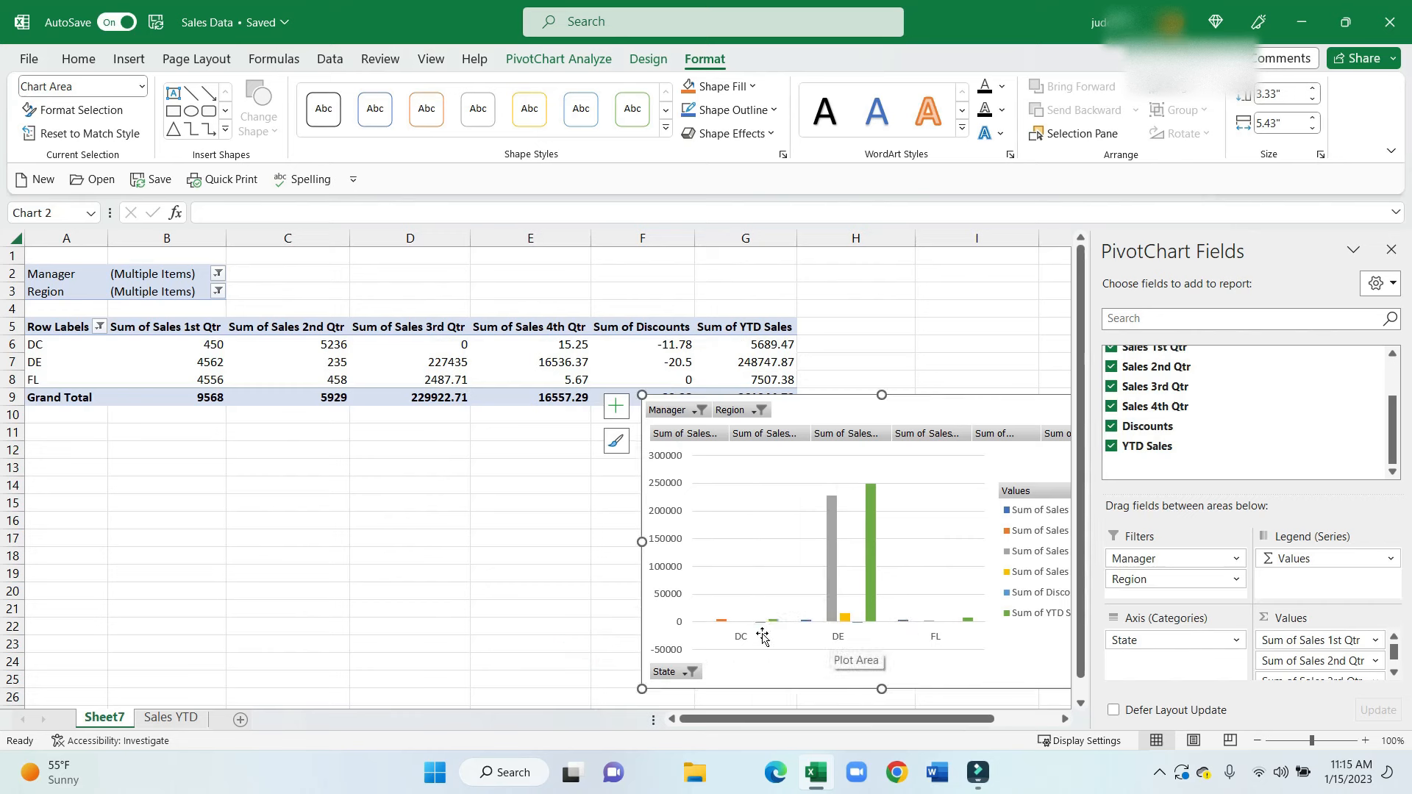
Exclude DC again in the PivotChart's State filter
{"action": "left_click", "coordinate": [691, 672]}
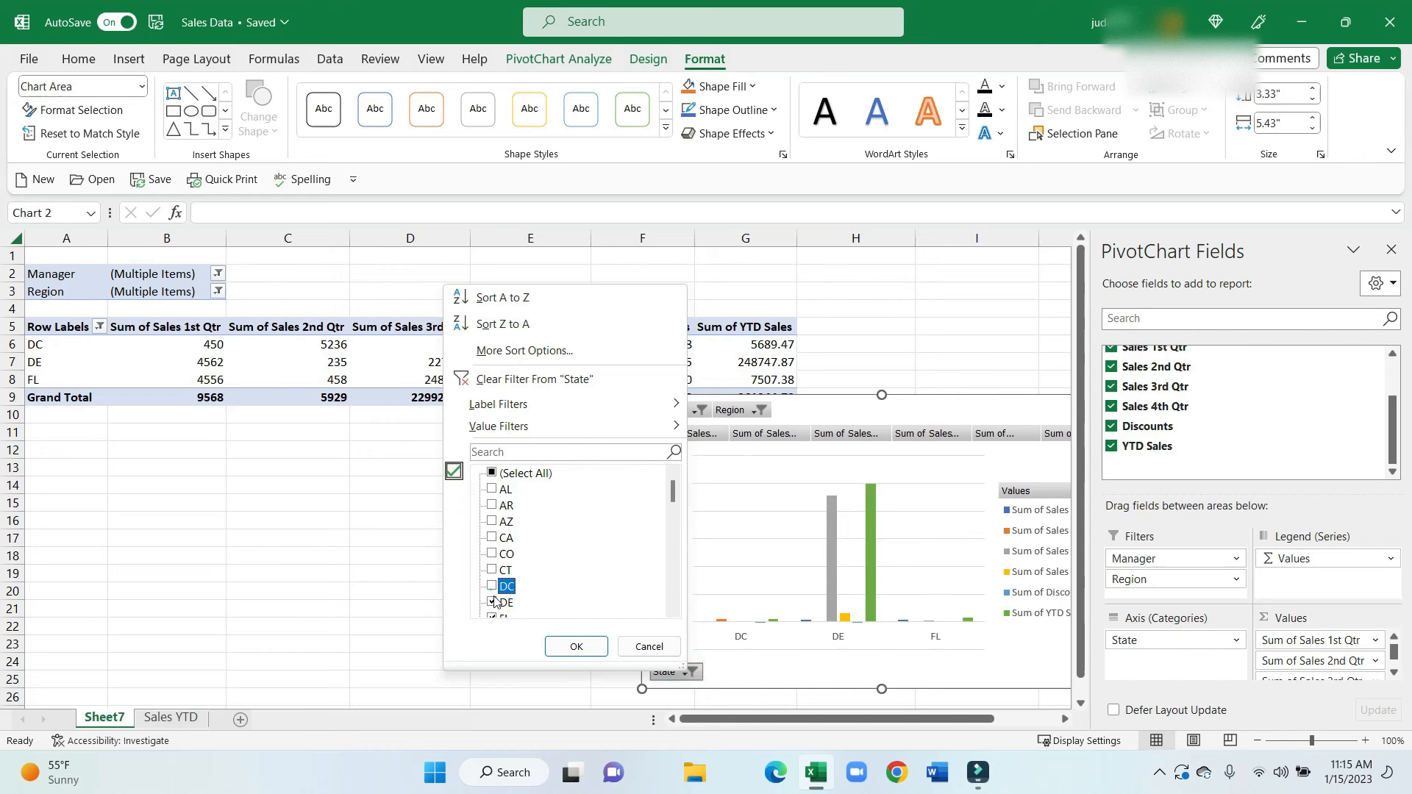
{"action": "left_click", "coordinate": [567, 645]}
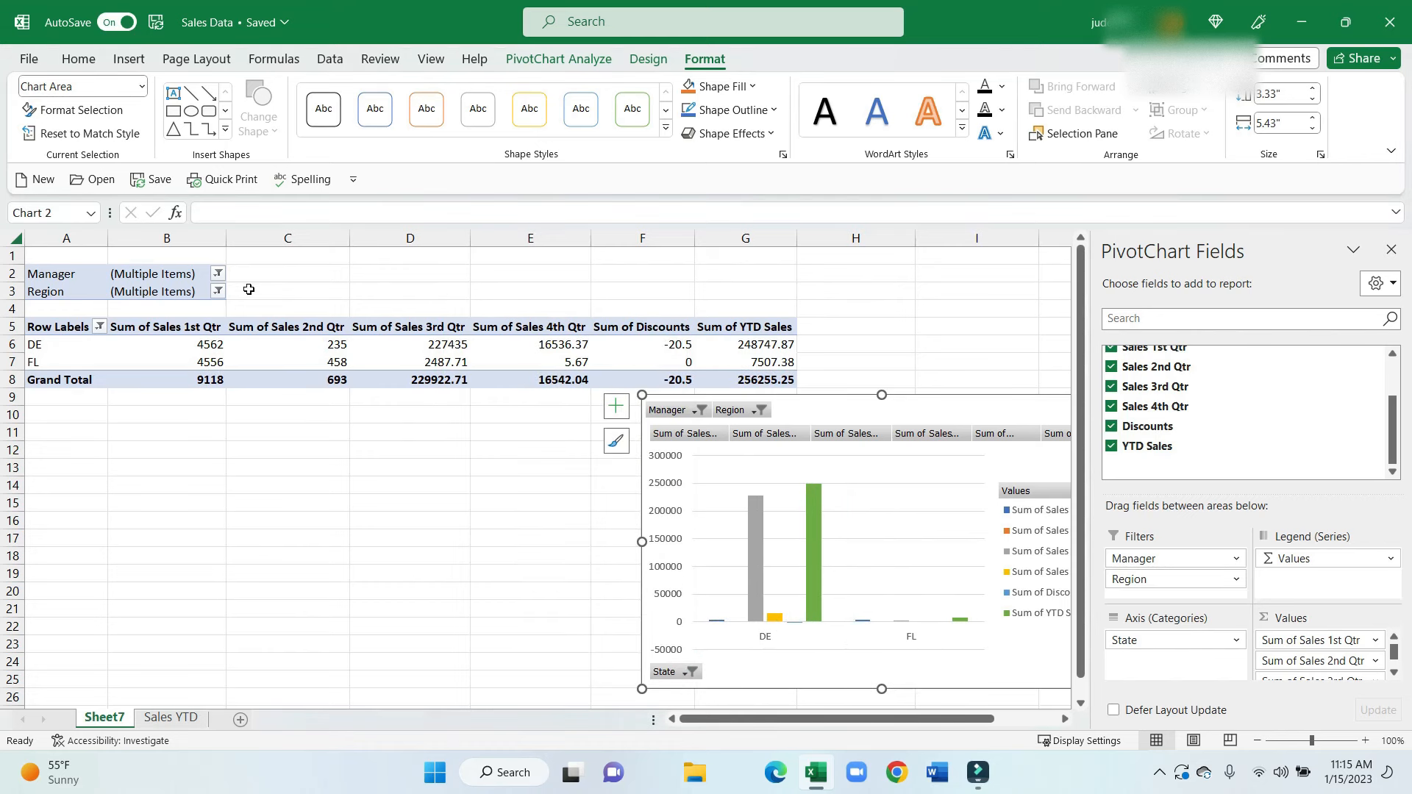
Include the fifth and sixth named managers in the PivotTable's Manager report filter
{"action": "left_click", "coordinate": [219, 276]}
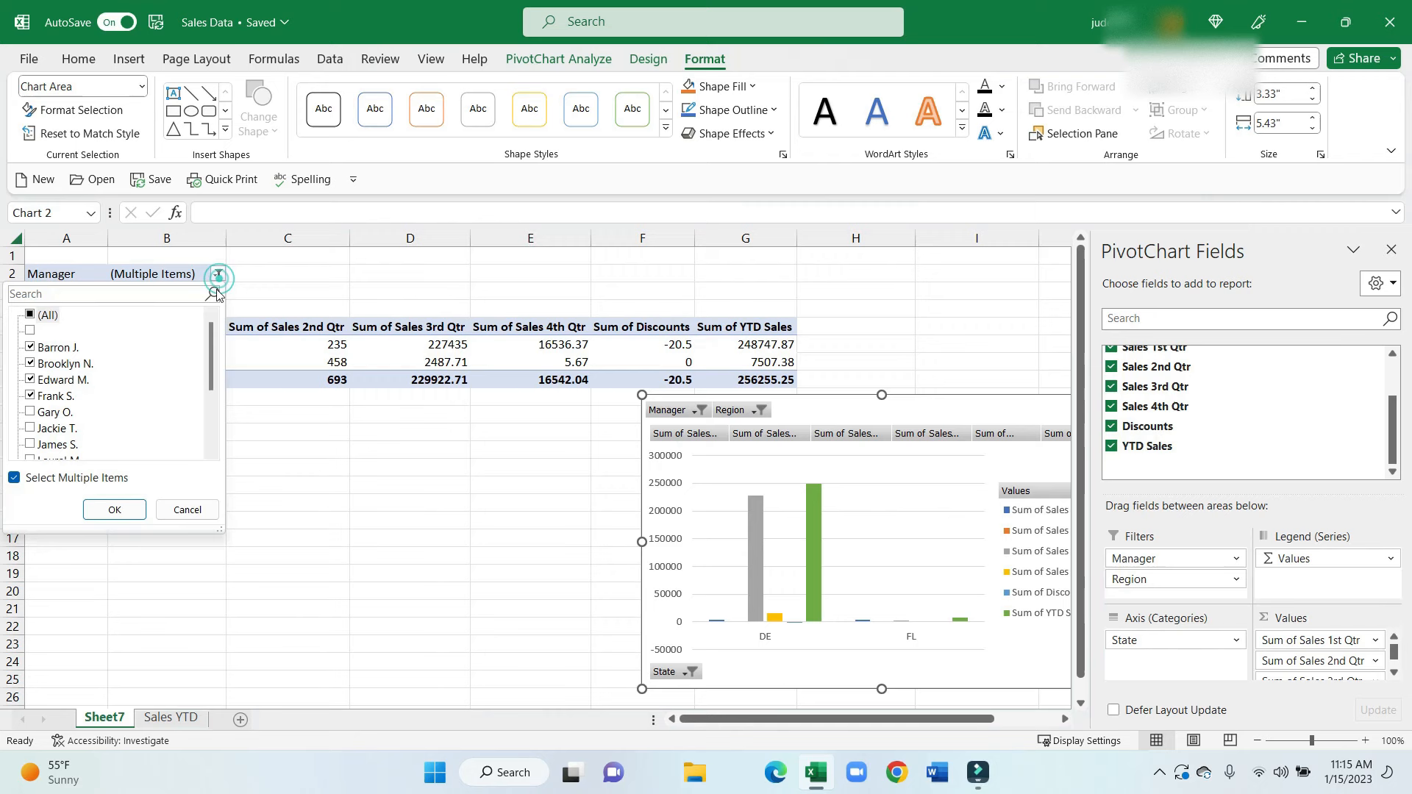
{"action": "left_click", "coordinate": [30, 412]}
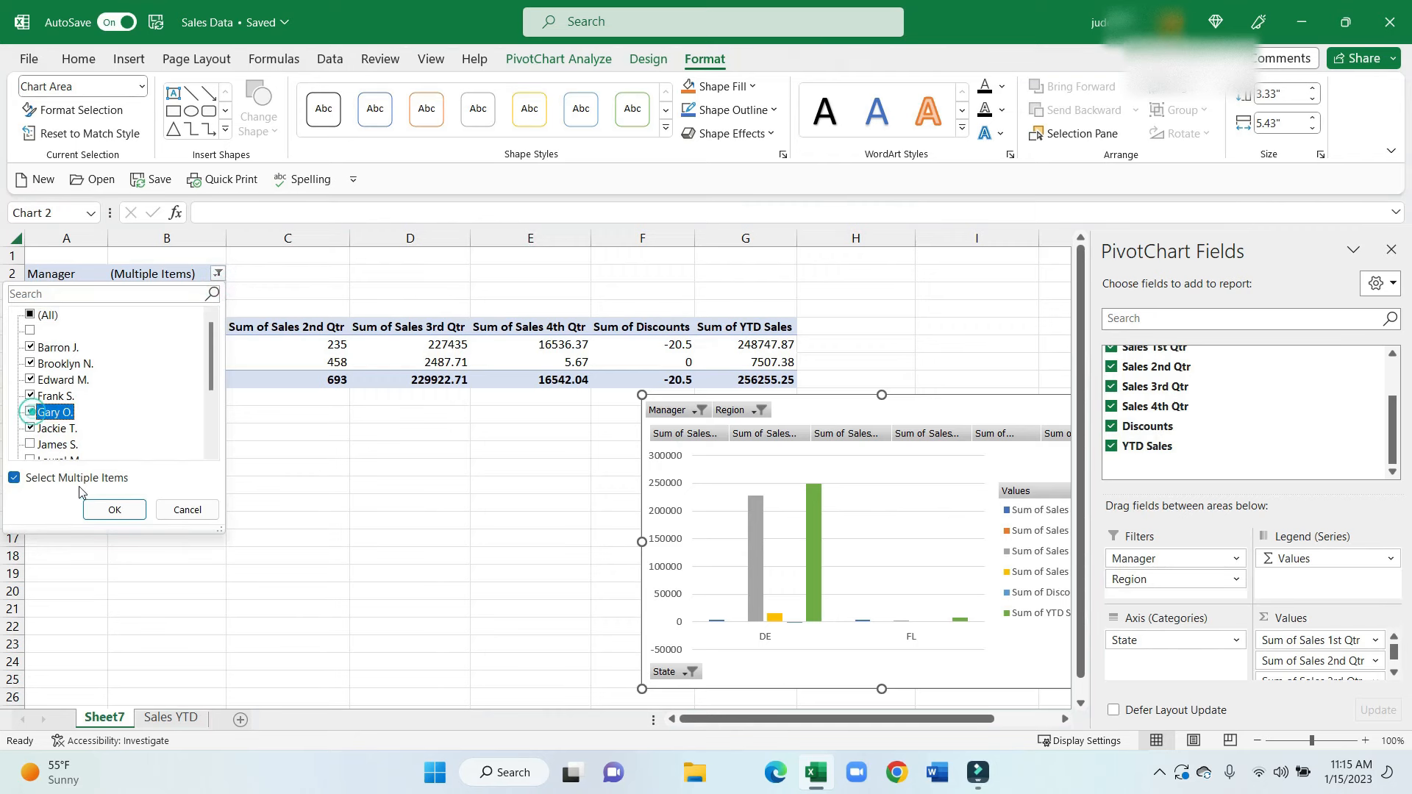
{"action": "left_click", "coordinate": [110, 508]}
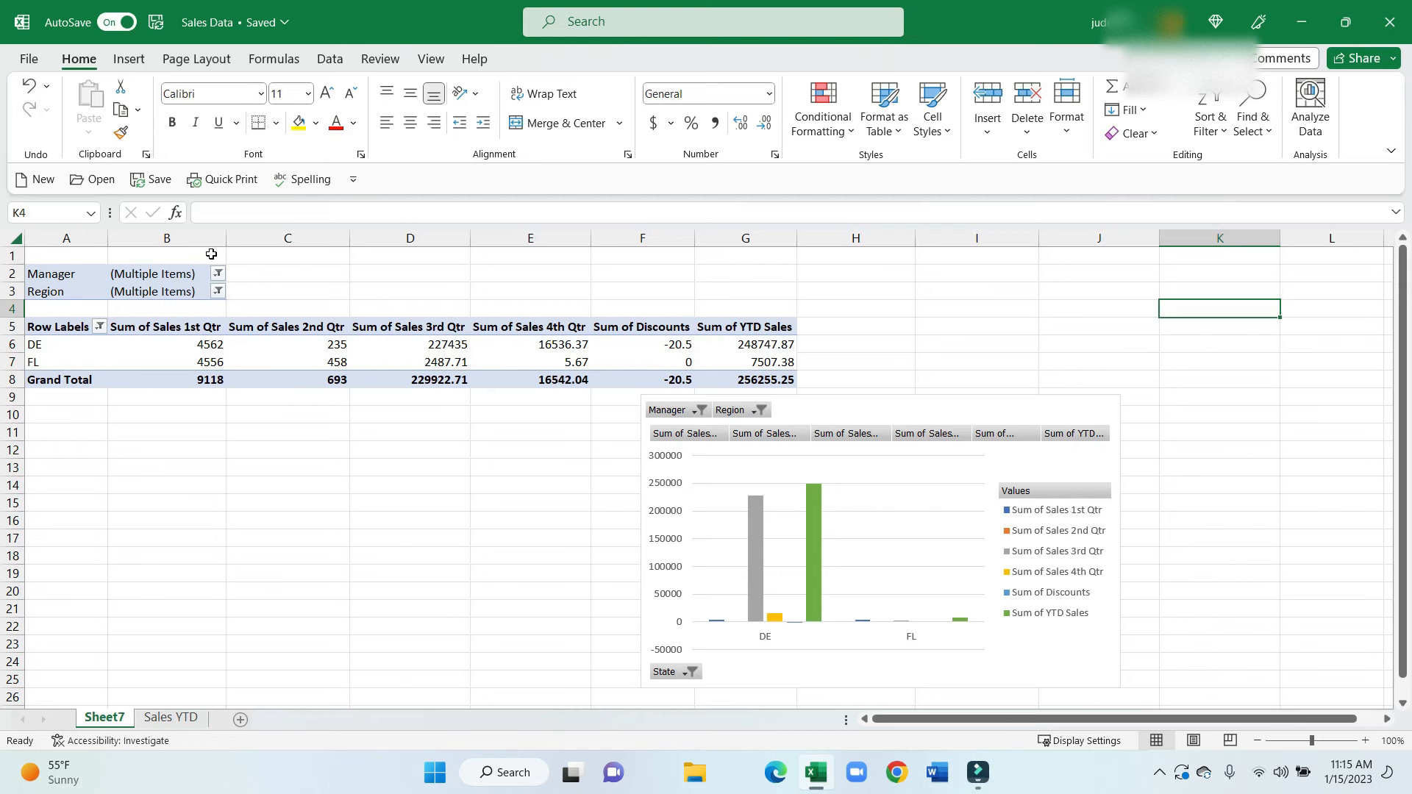
Apply the Comma Style number format to columns B through G of the PivotTable sheet
{"action": "left_click_drag", "start_coordinate": [213, 238], "coordinate": [780, 275]}
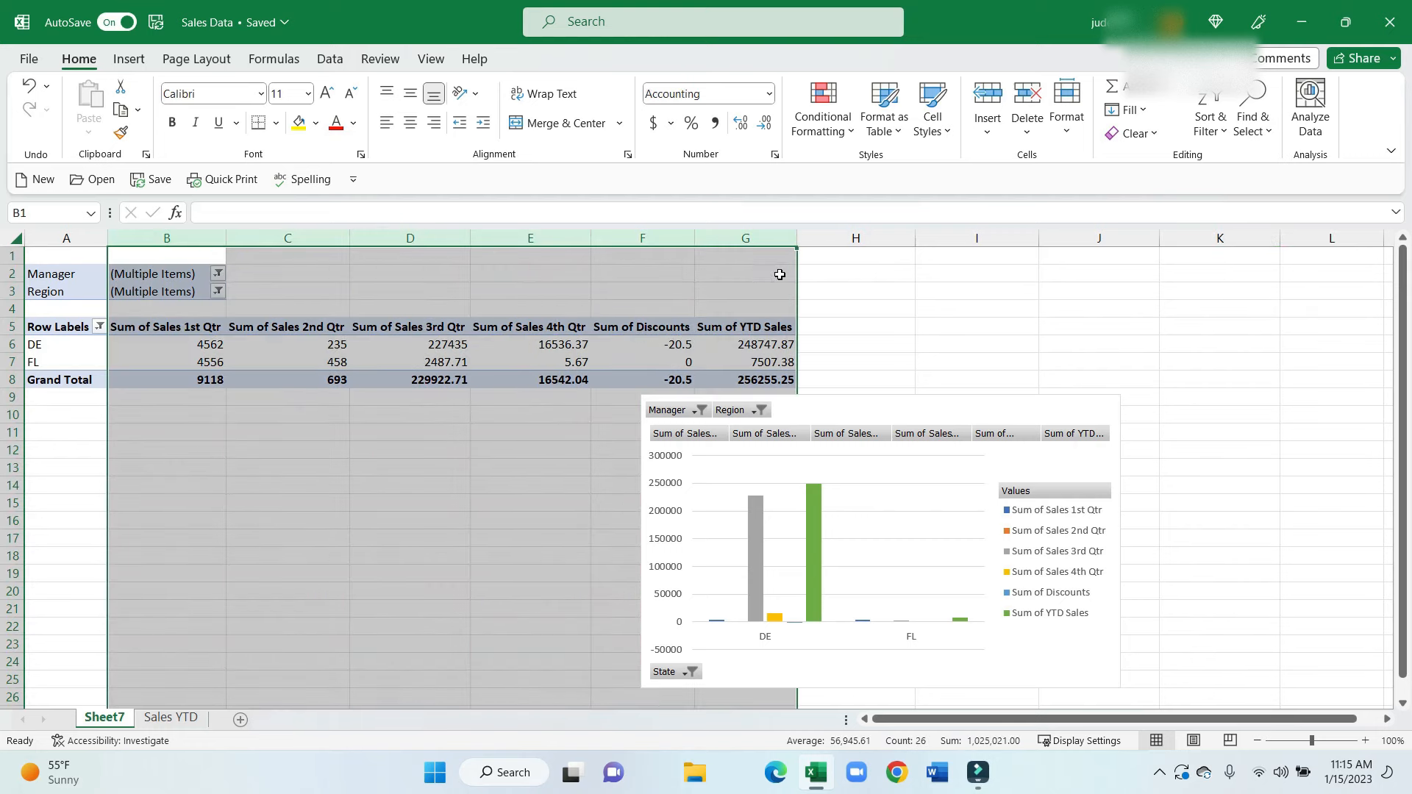
{"action": "left_click", "coordinate": [715, 123]}
{"action": "left_click", "coordinate": [514, 430]}
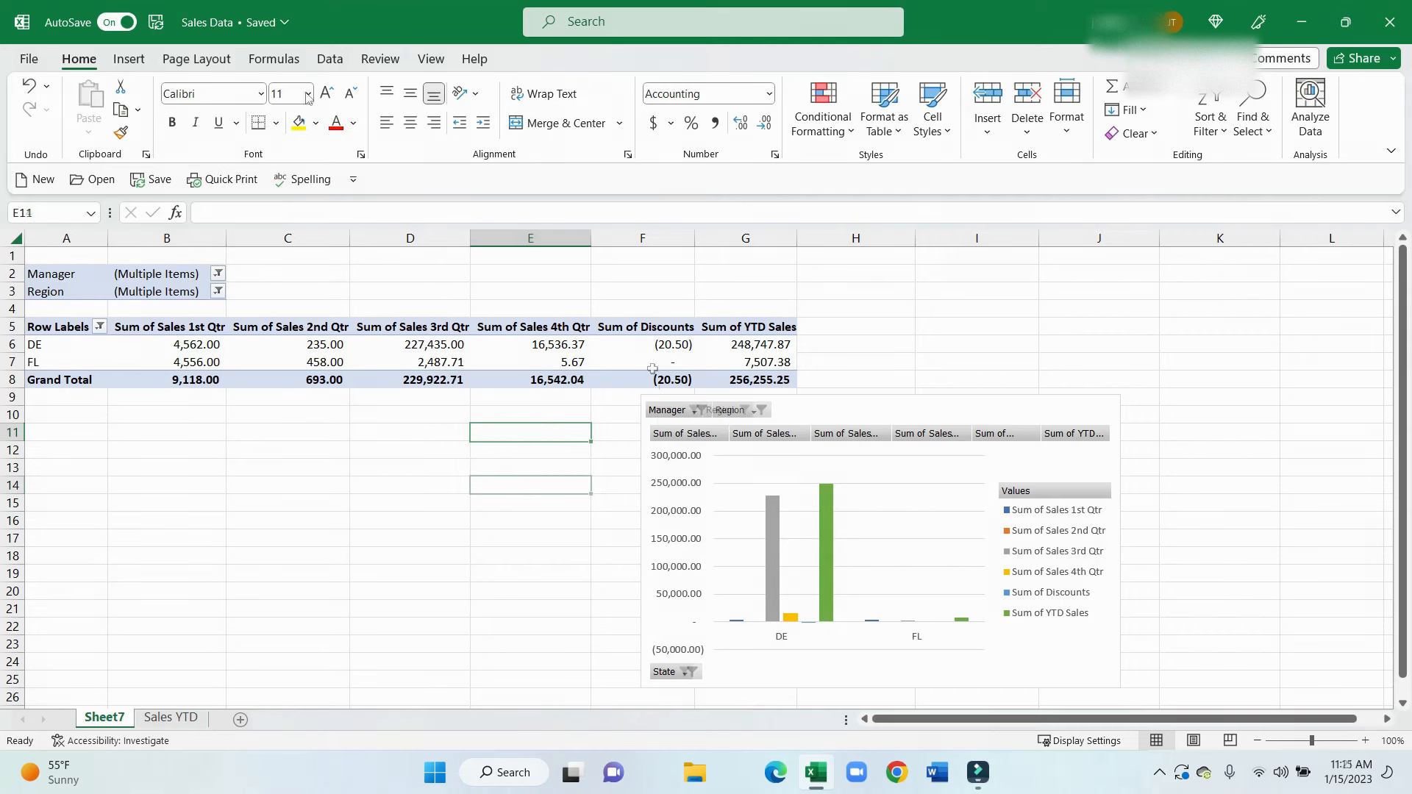
Turn on Defer Layout Update for the PivotTable and deselect the Sales 1st, 2nd and 4th Qtr fields
{"action": "left_click", "coordinate": [653, 365]}
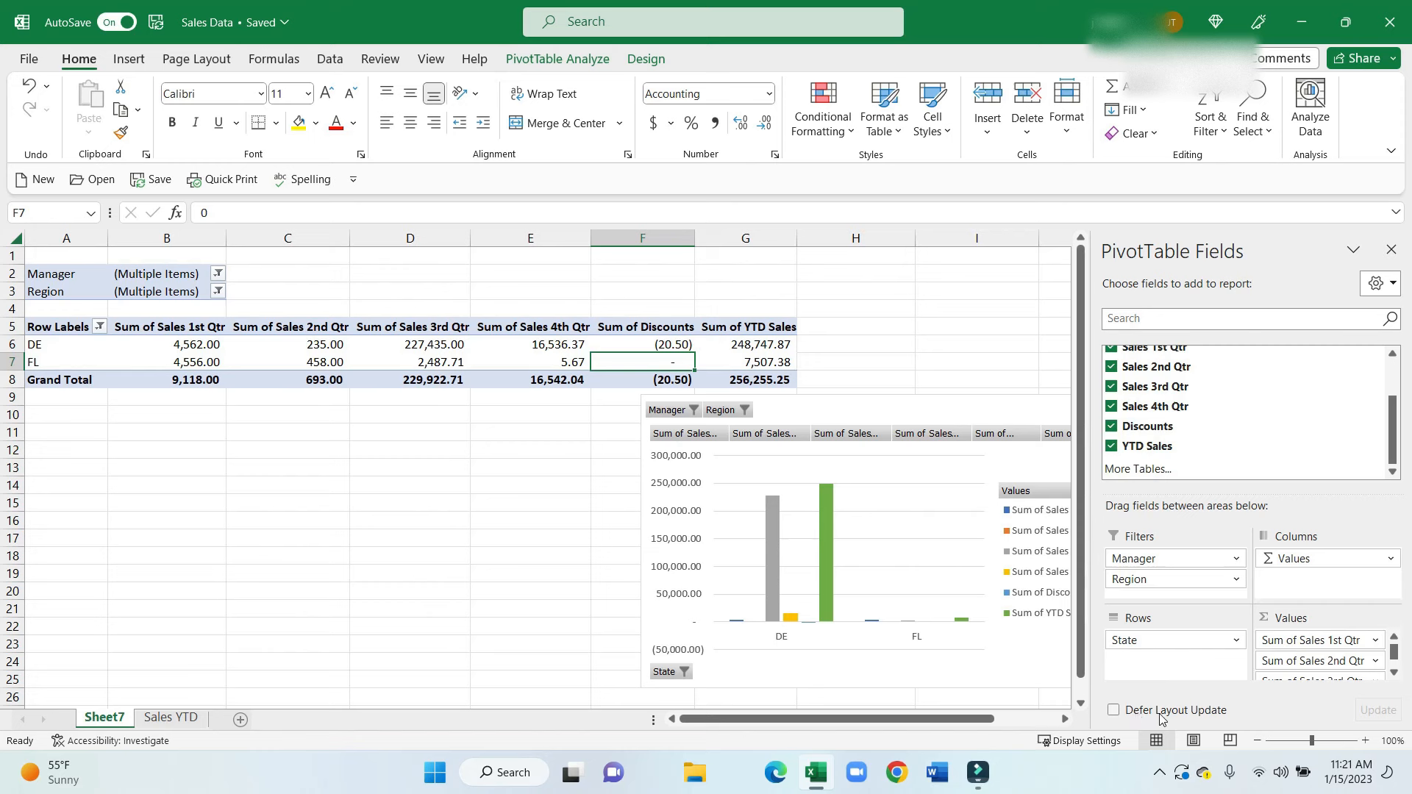
{"action": "left_click", "coordinate": [1113, 710]}
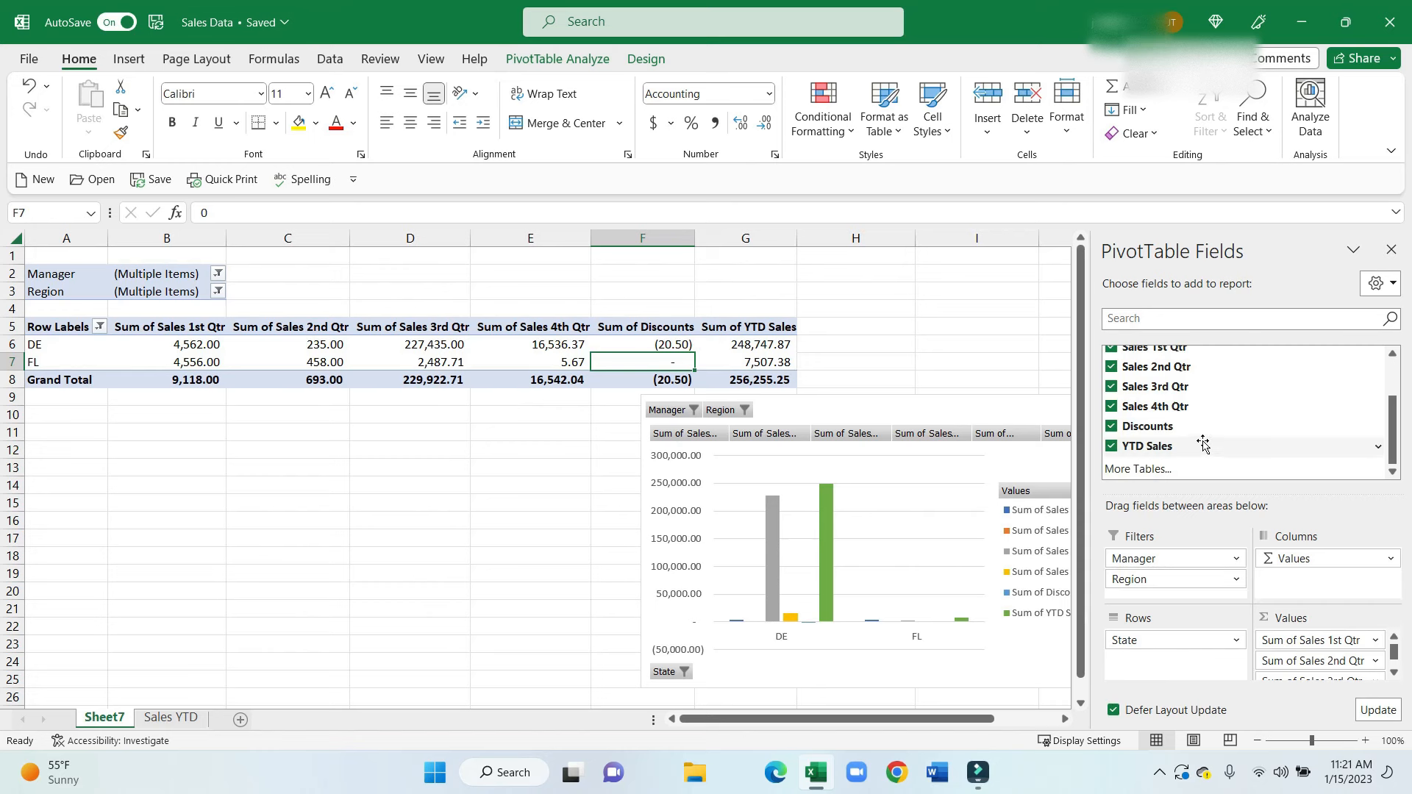
{"action": "scroll", "coordinate": [1200, 438], "scroll_direction": "up", "scroll_amount": 3}
{"action": "scroll", "coordinate": [1197, 433], "scroll_direction": "down", "scroll_amount": 2}
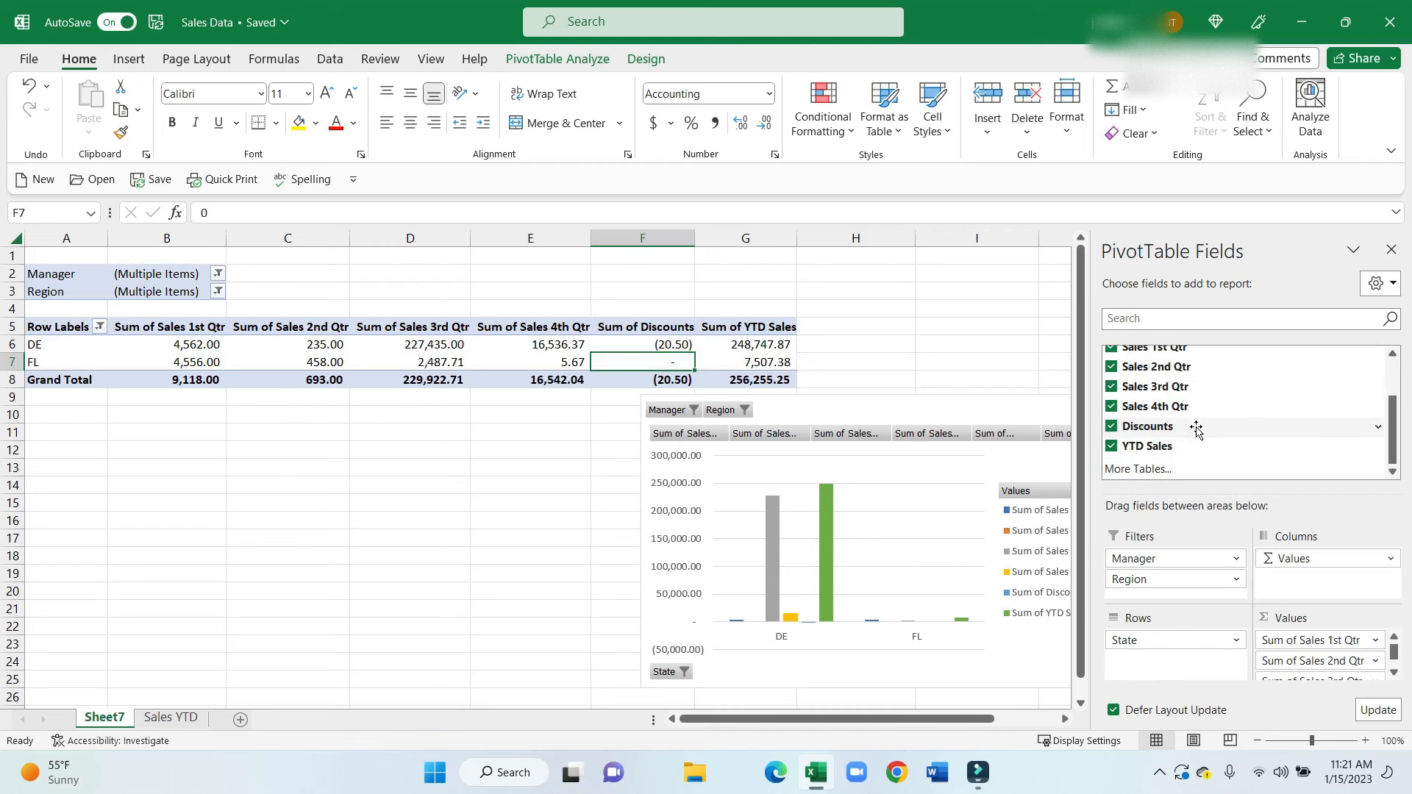
{"action": "scroll", "coordinate": [1197, 428], "scroll_direction": "up", "scroll_amount": 1}
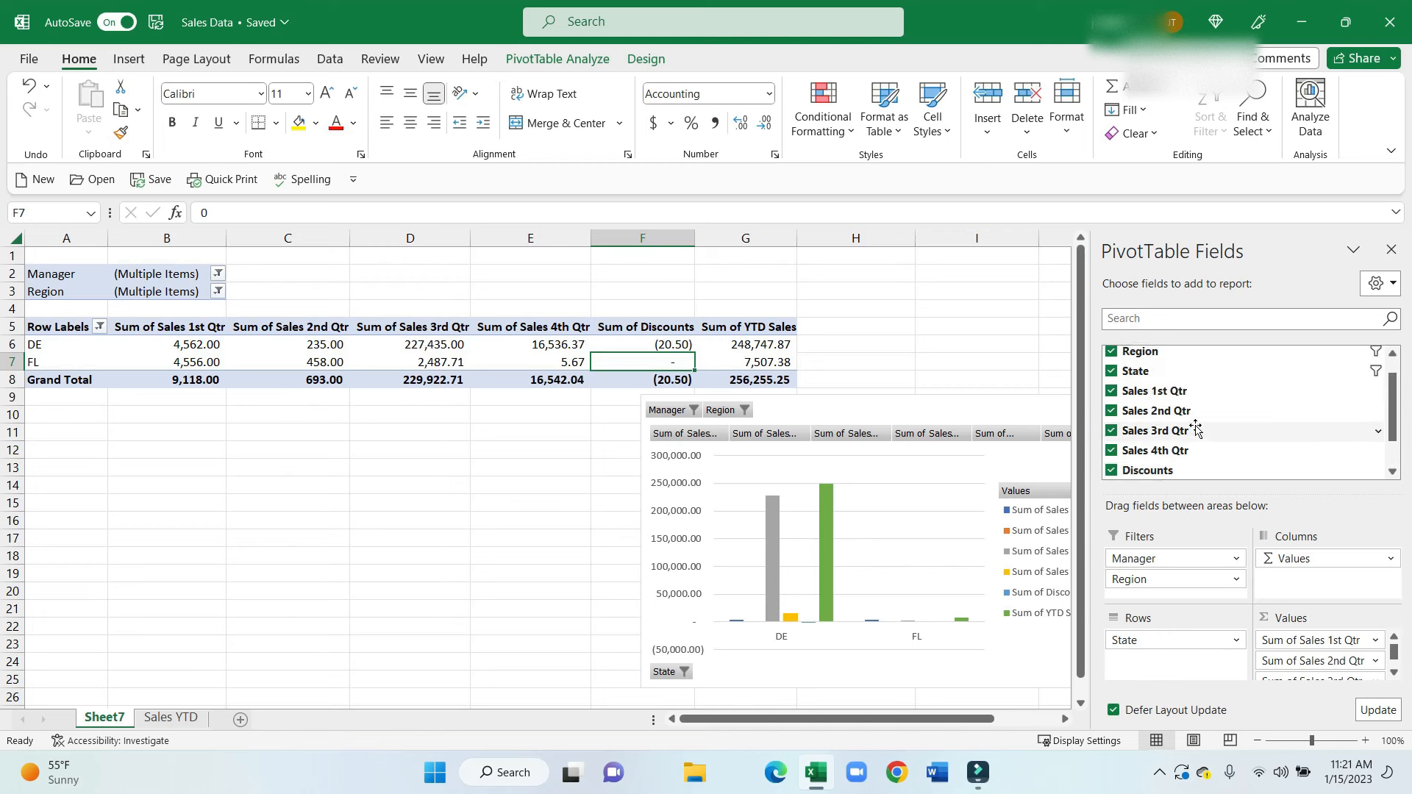
{"action": "left_click", "coordinate": [1111, 390]}
{"action": "left_click", "coordinate": [1111, 411]}
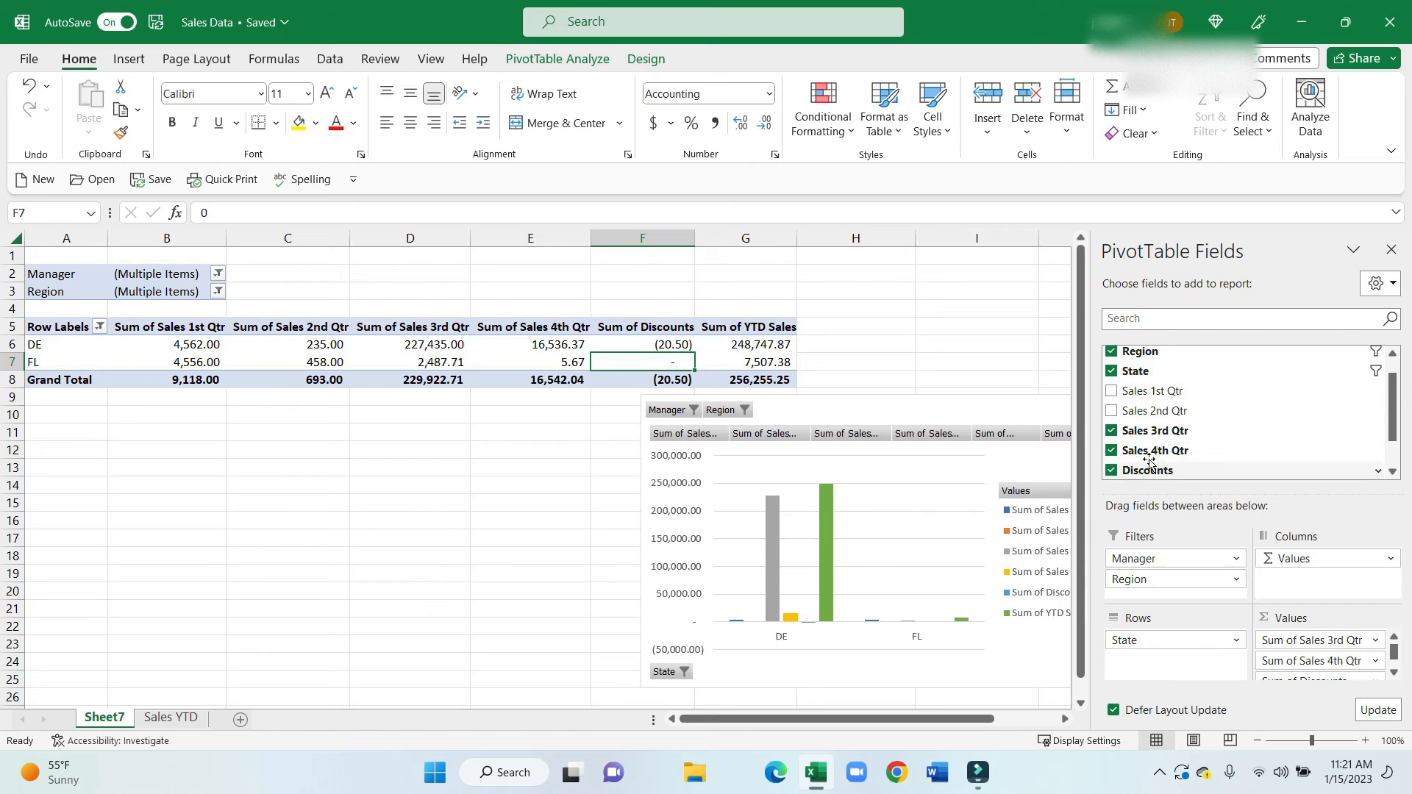
{"action": "left_click", "coordinate": [1111, 451]}
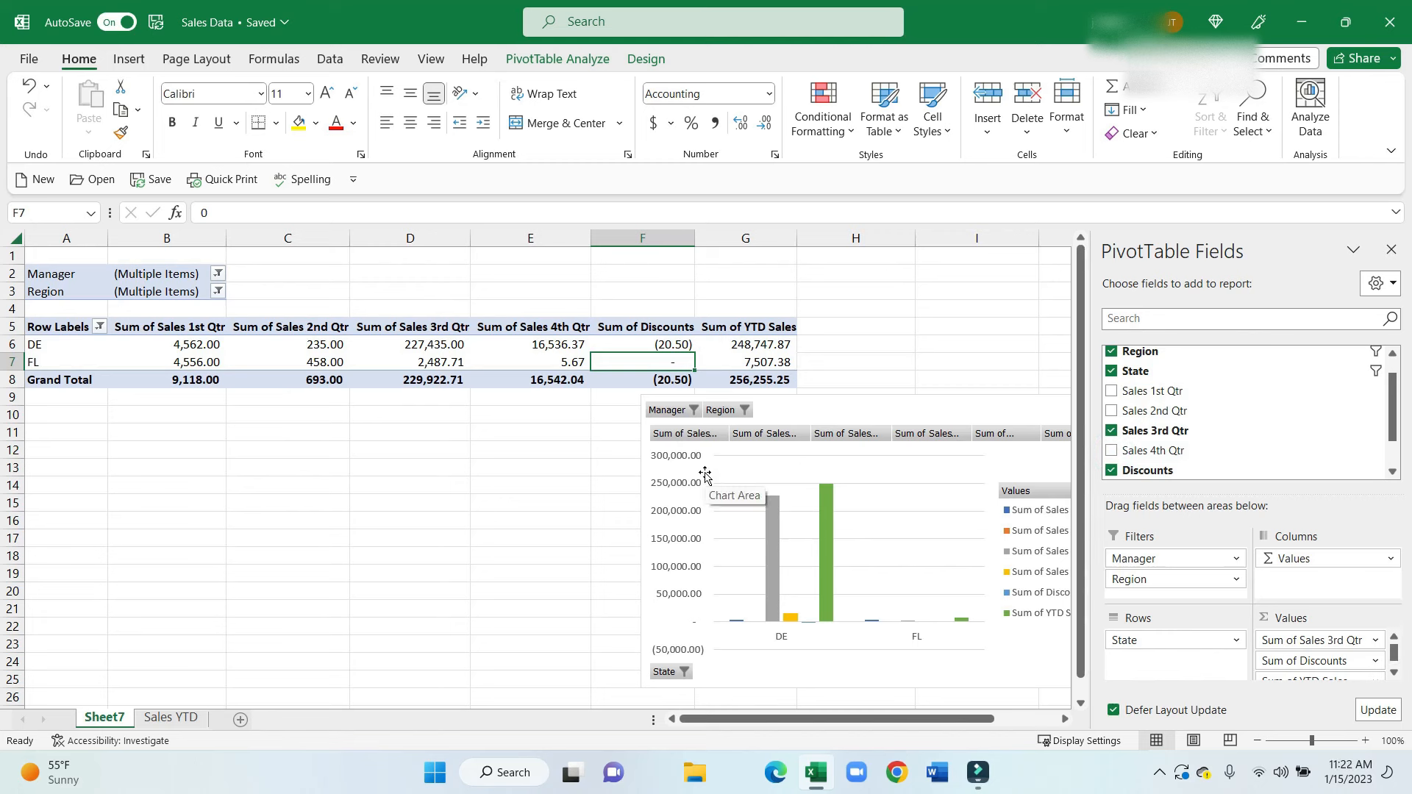
Reselect the Sales 4th, 2nd and 1st Qtr fields while the layout update is deferred
{"action": "left_click", "coordinate": [1111, 450]}
{"action": "left_click", "coordinate": [1111, 410]}
{"action": "left_click", "coordinate": [1111, 390]}
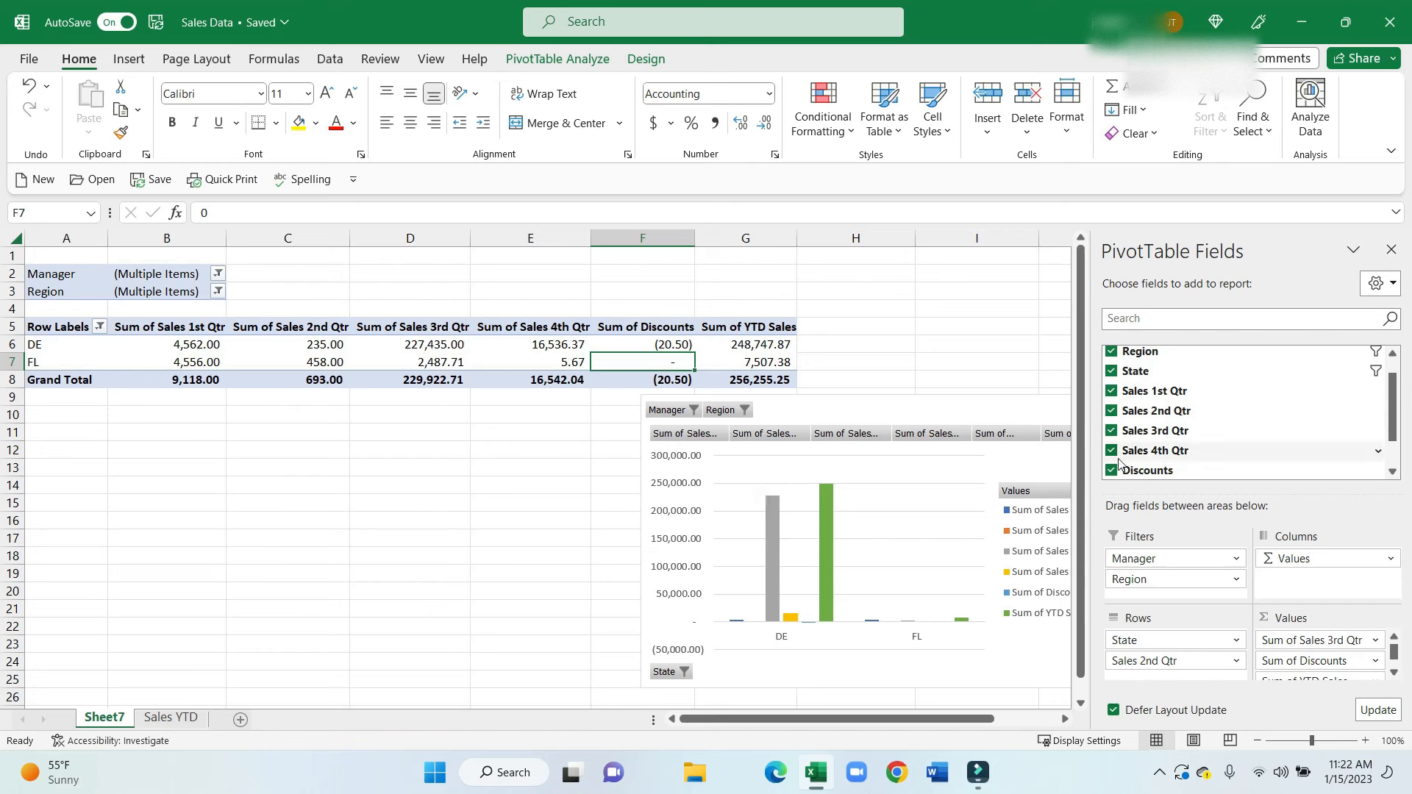
Deselect the Sales 1st, 3rd and 4th Qtr fields and apply the deferred layout update
{"action": "left_click", "coordinate": [1112, 392]}
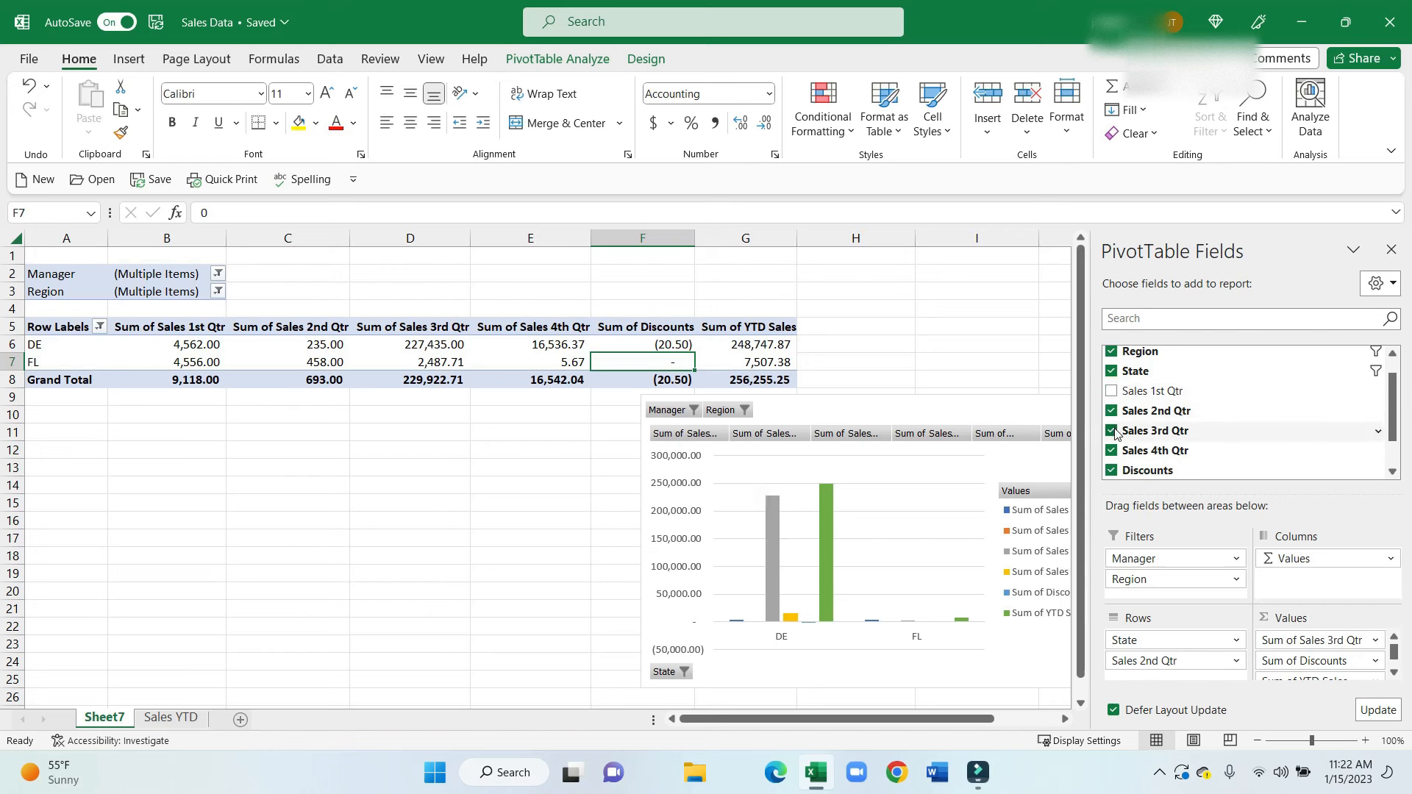
{"action": "left_click", "coordinate": [1112, 431]}
{"action": "left_click", "coordinate": [1111, 451]}
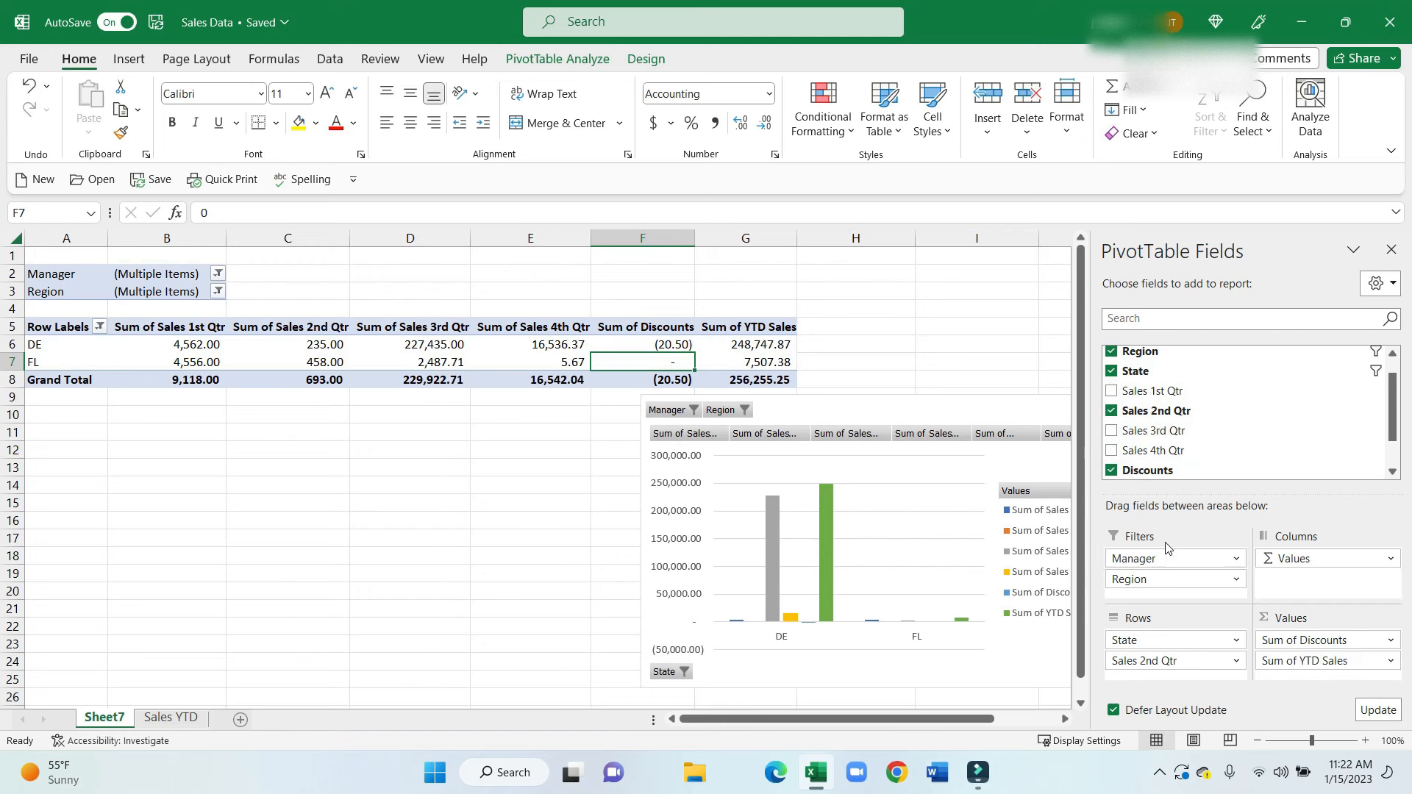
{"action": "left_click", "coordinate": [1377, 711]}
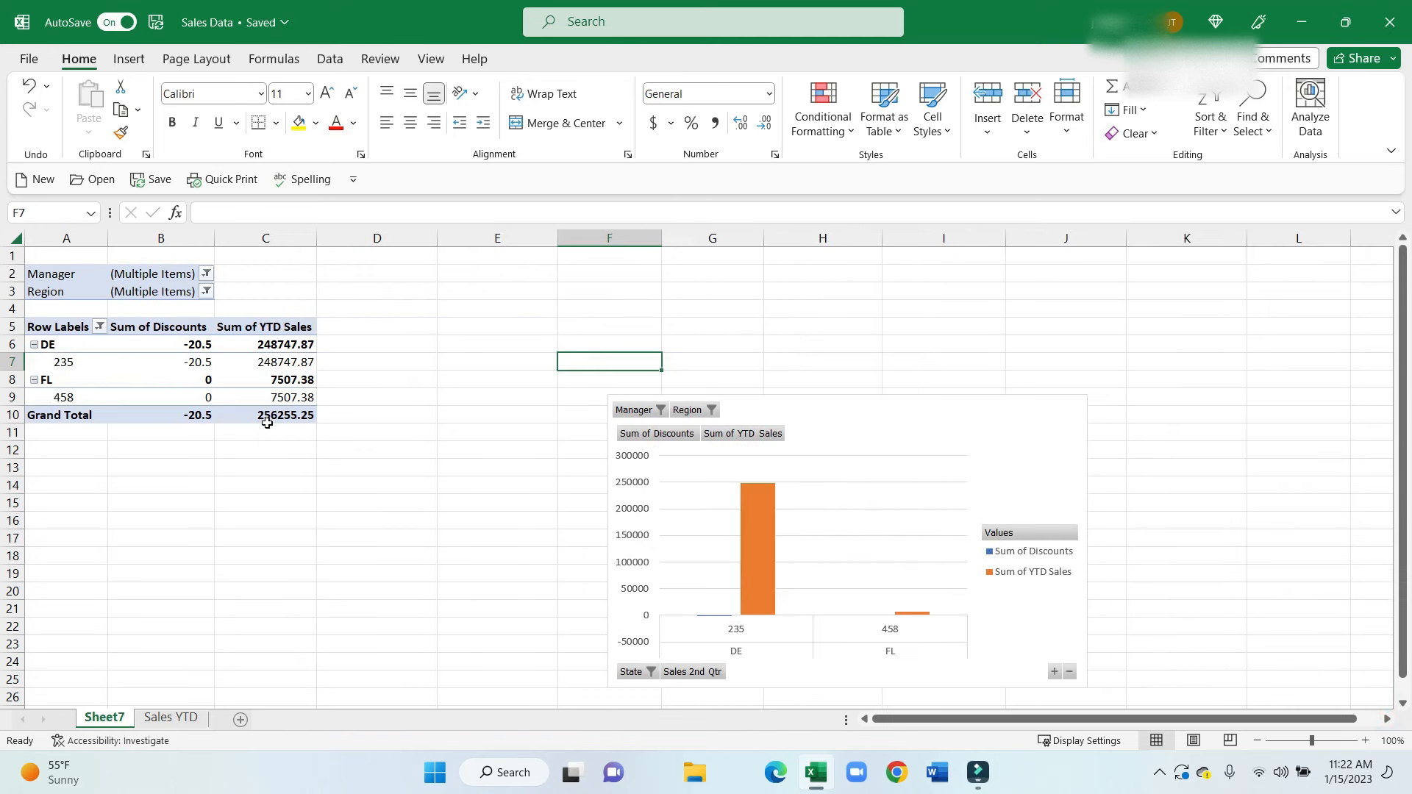
Add the Sales 1st, 3rd and 4th Qtr fields back to the PivotTable
{"action": "left_click", "coordinate": [222, 373]}
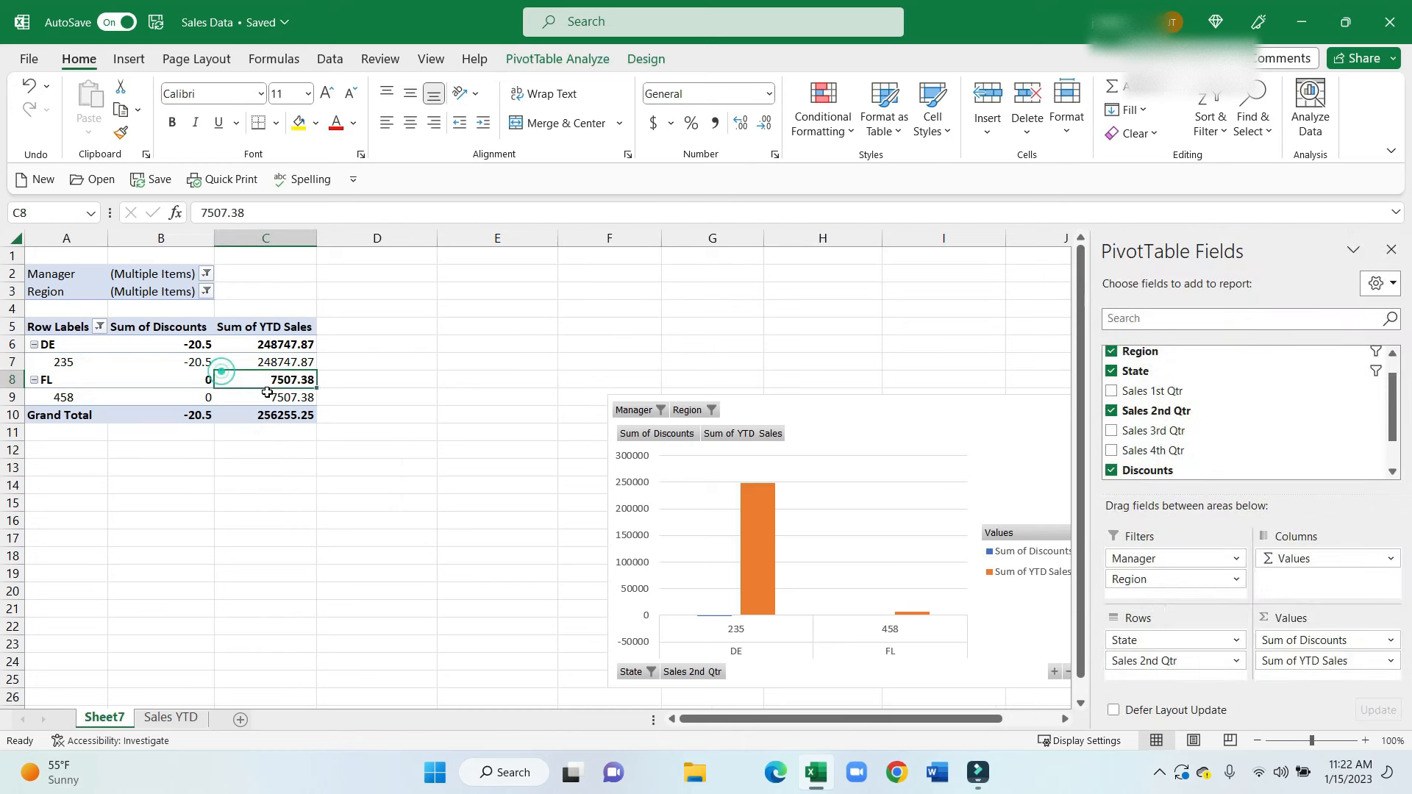
{"action": "left_click", "coordinate": [1111, 390]}
{"action": "left_click", "coordinate": [1113, 431]}
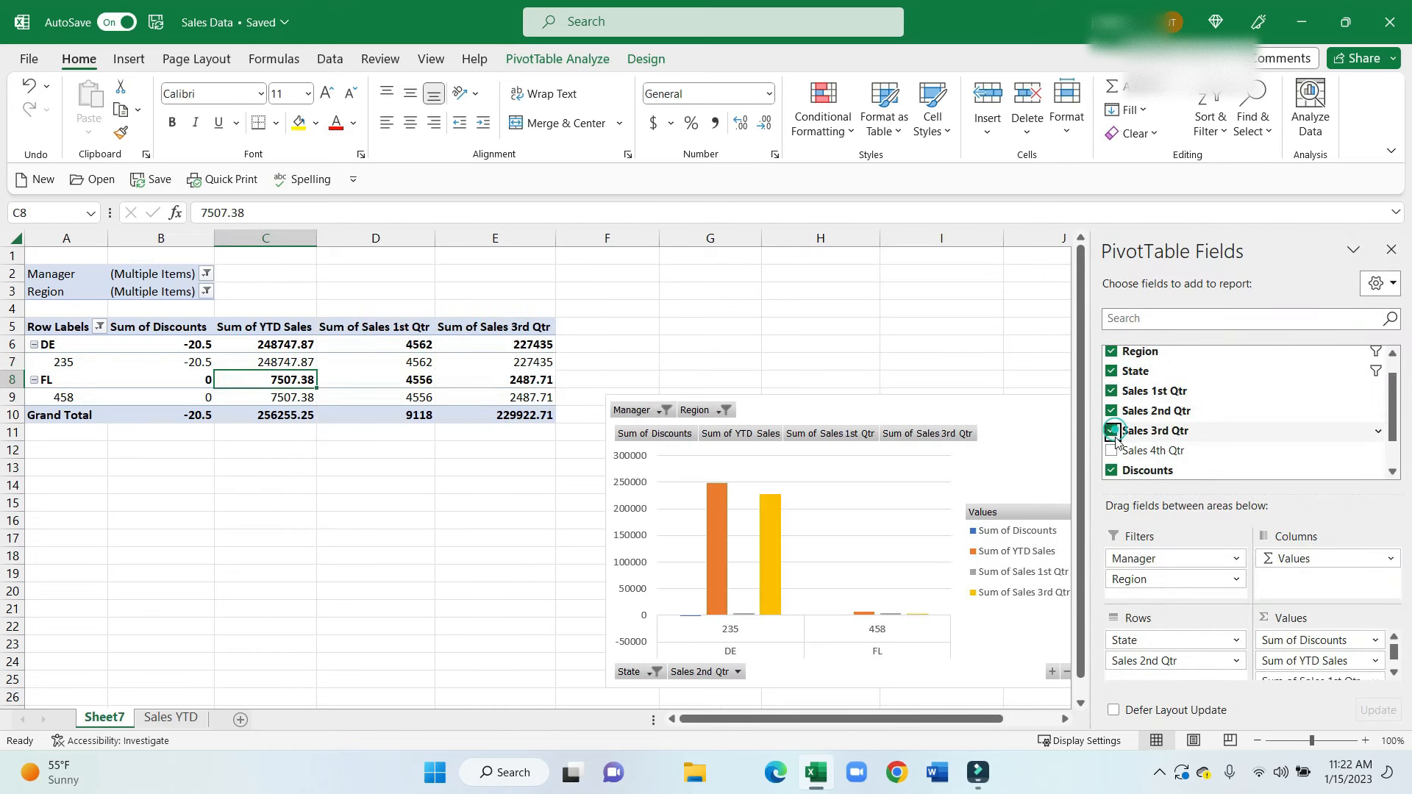
{"action": "left_click", "coordinate": [1113, 450]}
{"action": "scroll", "coordinate": [1147, 448], "scroll_direction": "up", "scroll_amount": 1}
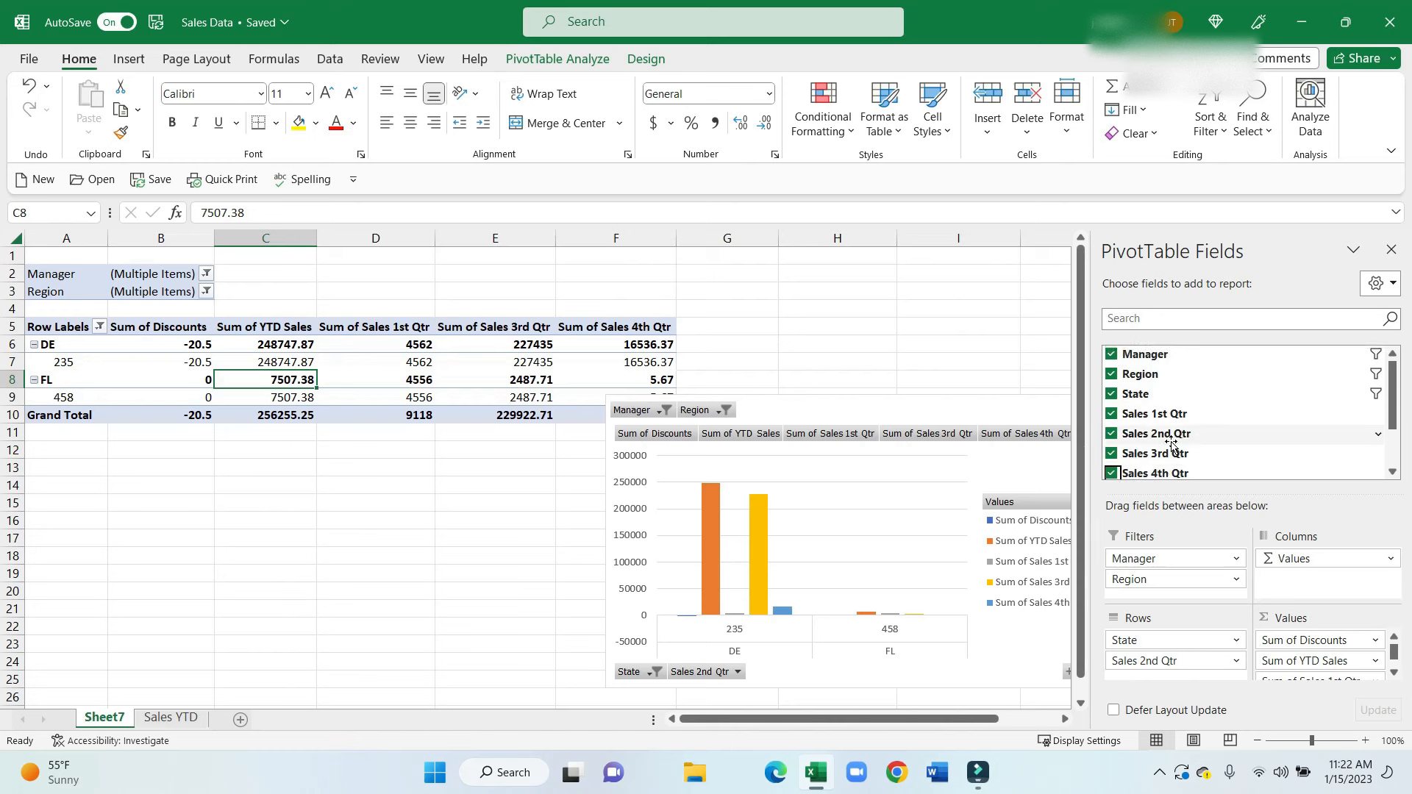
Defer the layout update, remove the Sales 1st, 2nd and 3rd Qtr fields, and apply the update to the PivotTable
{"action": "left_click", "coordinate": [1113, 709]}
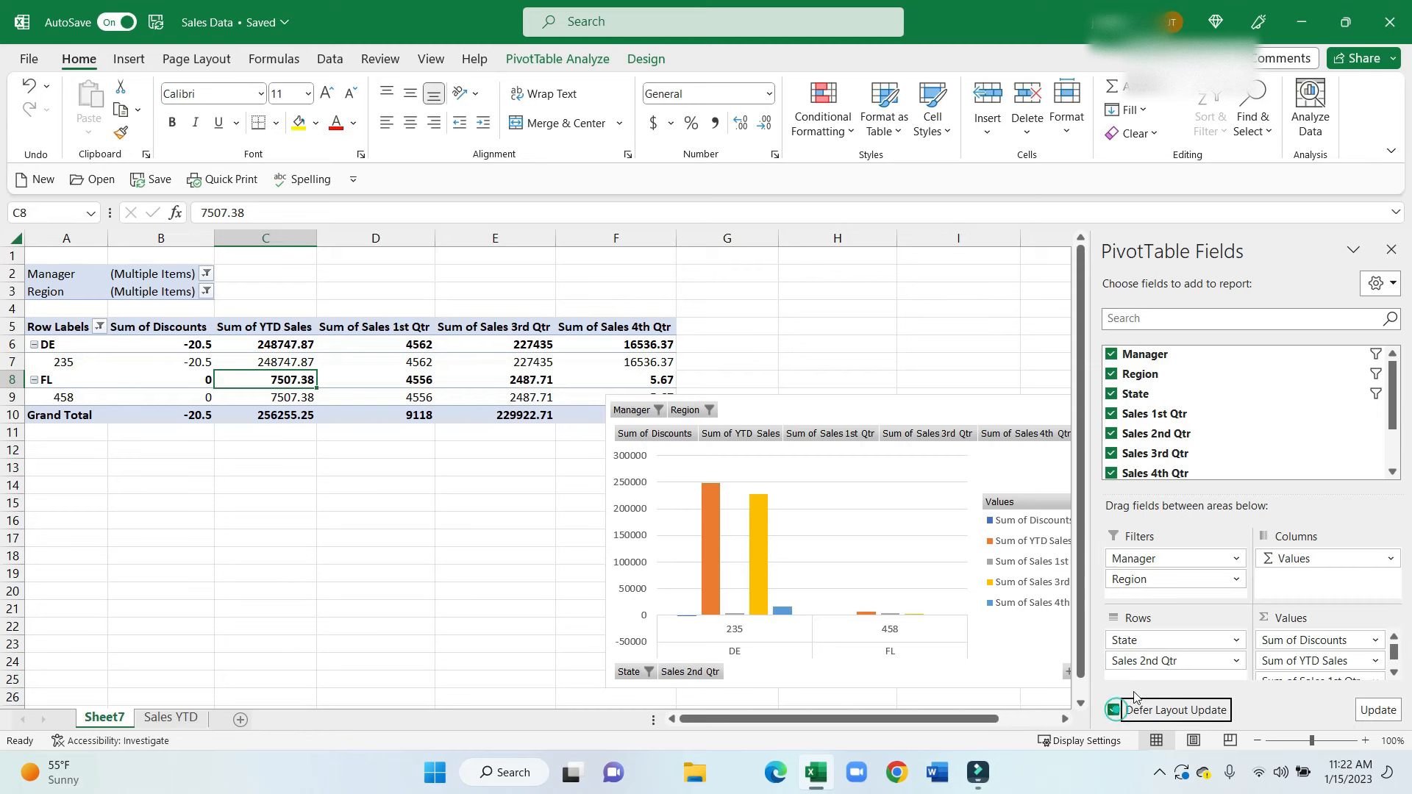
{"action": "left_click", "coordinate": [1111, 413]}
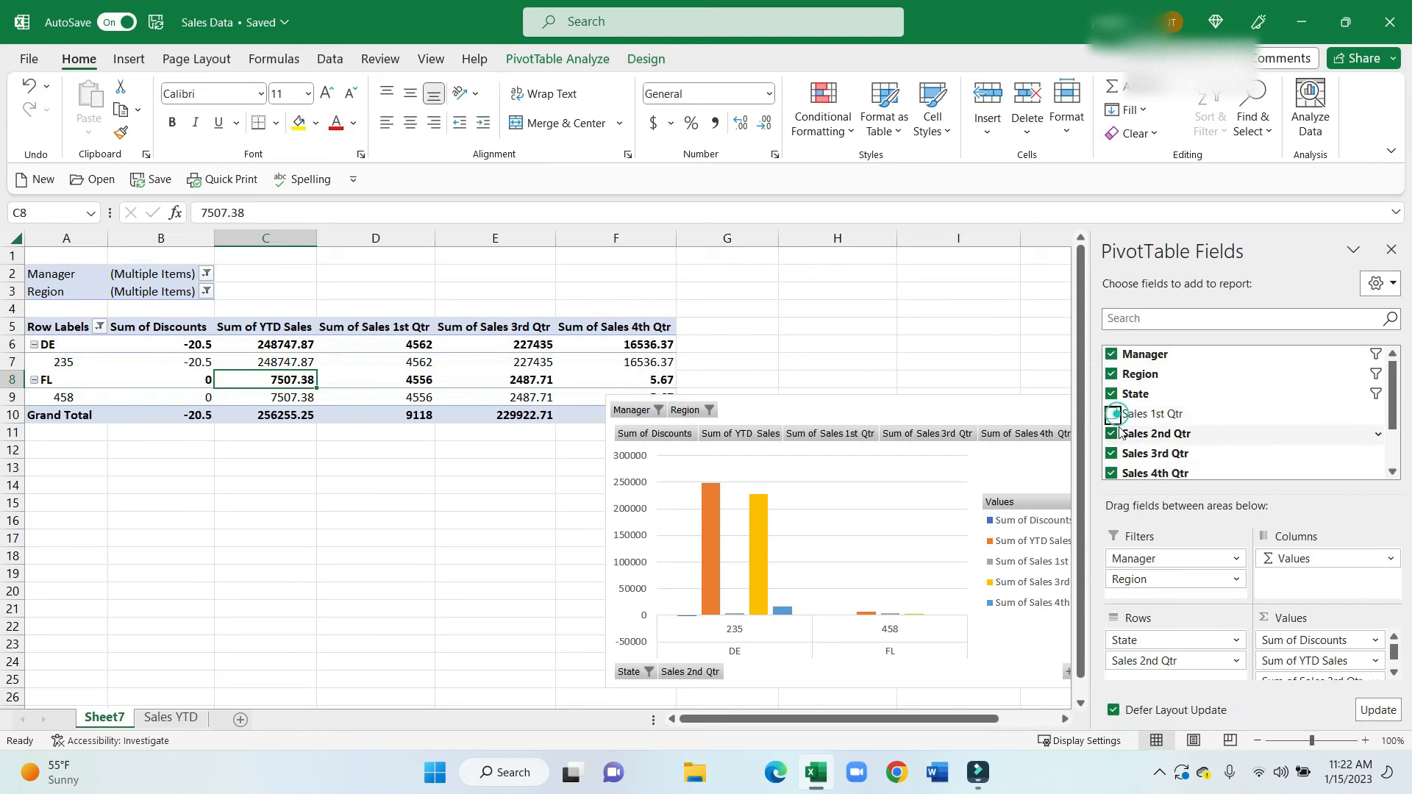
{"action": "left_click", "coordinate": [1113, 433]}
{"action": "left_click", "coordinate": [1111, 453]}
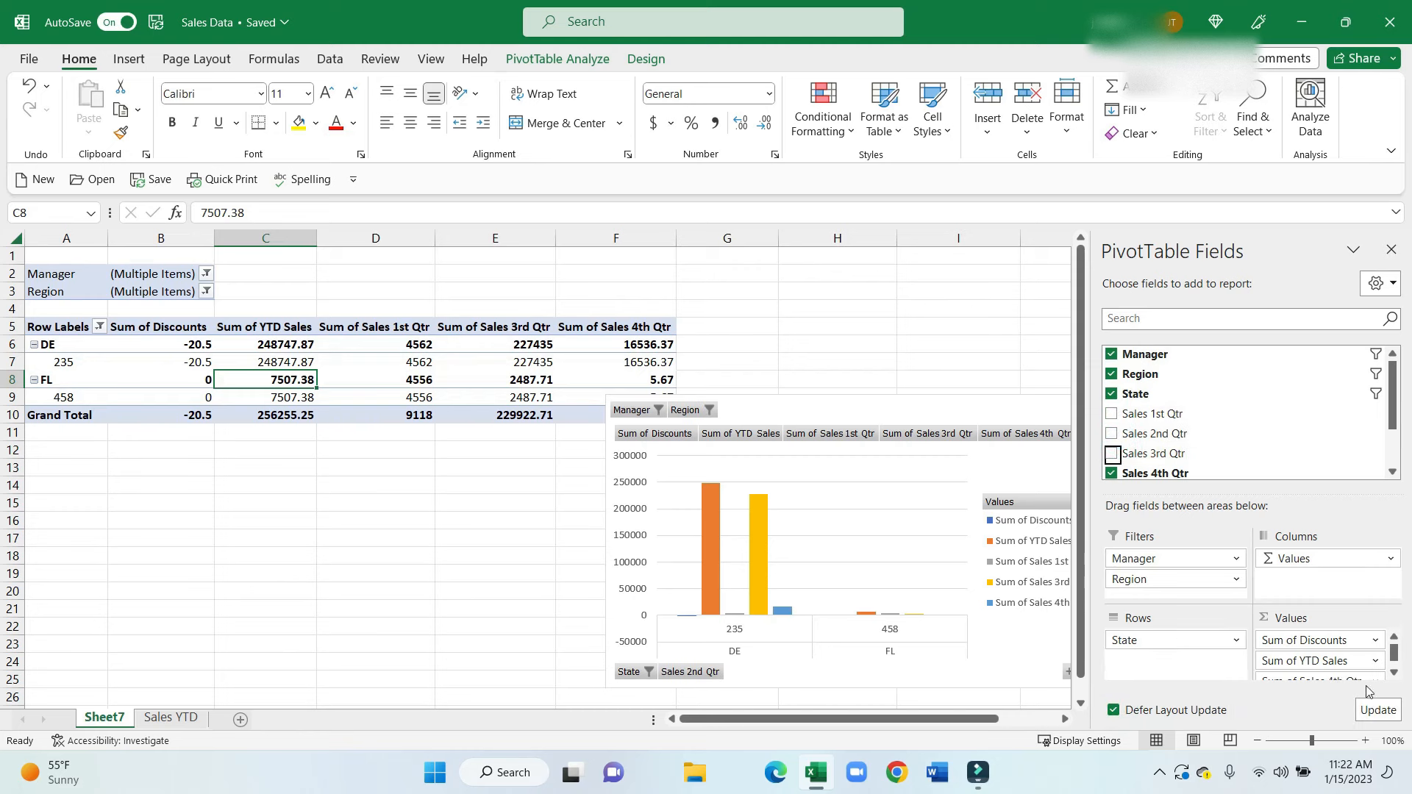
{"action": "left_click", "coordinate": [1374, 712]}
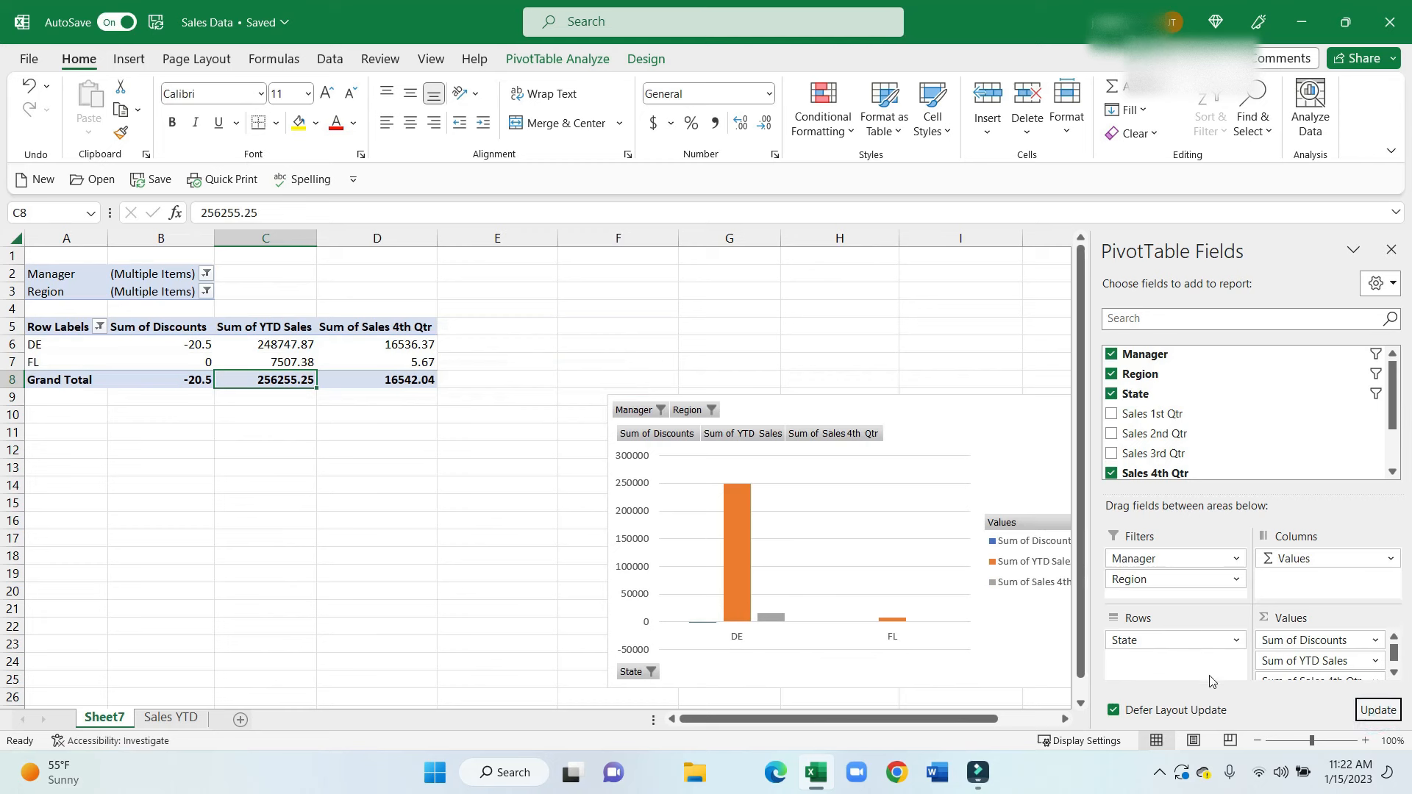
Reselect the Sales 1st, 2nd and 3rd Qtr fields and update the PivotTable layout
{"action": "left_click", "coordinate": [1154, 418]}
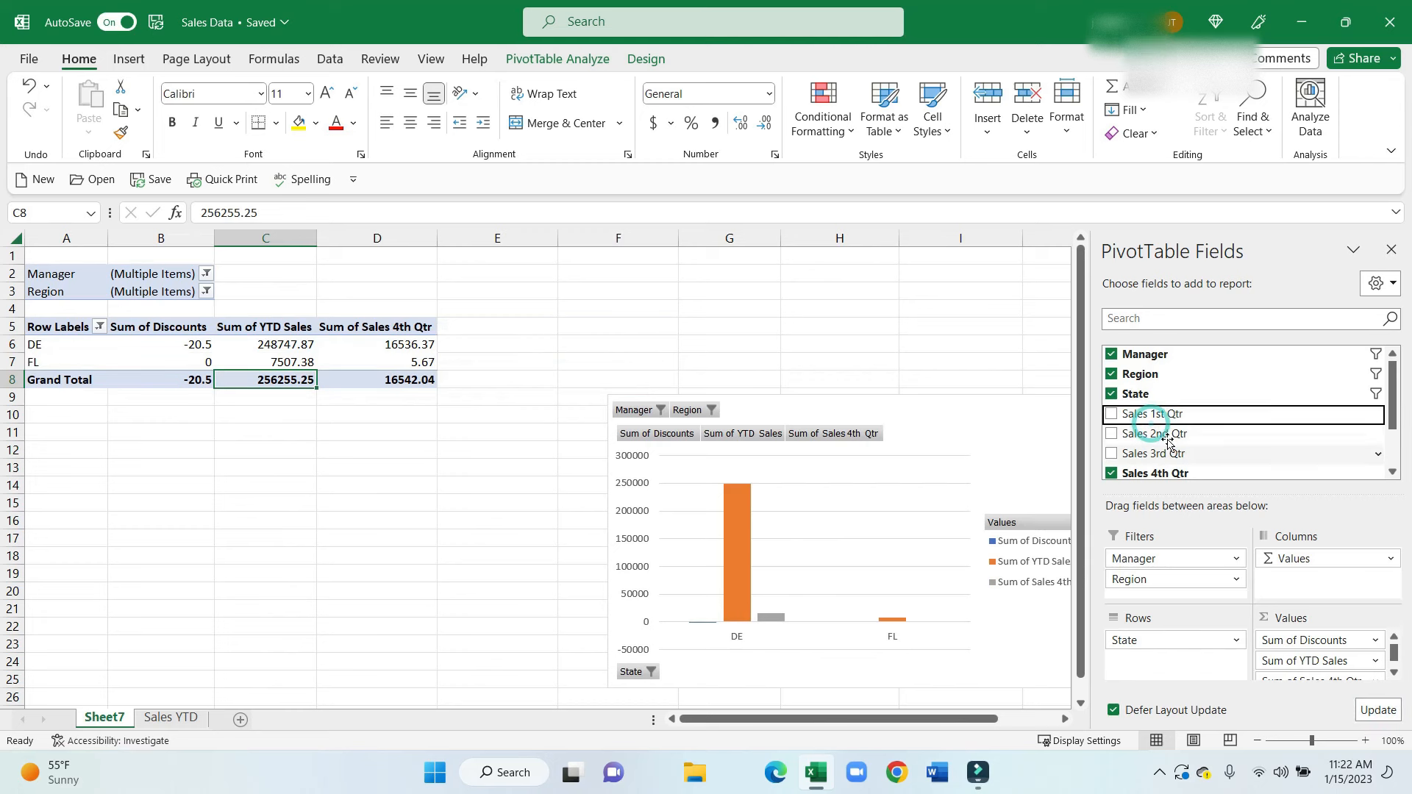
{"action": "left_click", "coordinate": [1112, 414]}
{"action": "left_click", "coordinate": [1111, 435]}
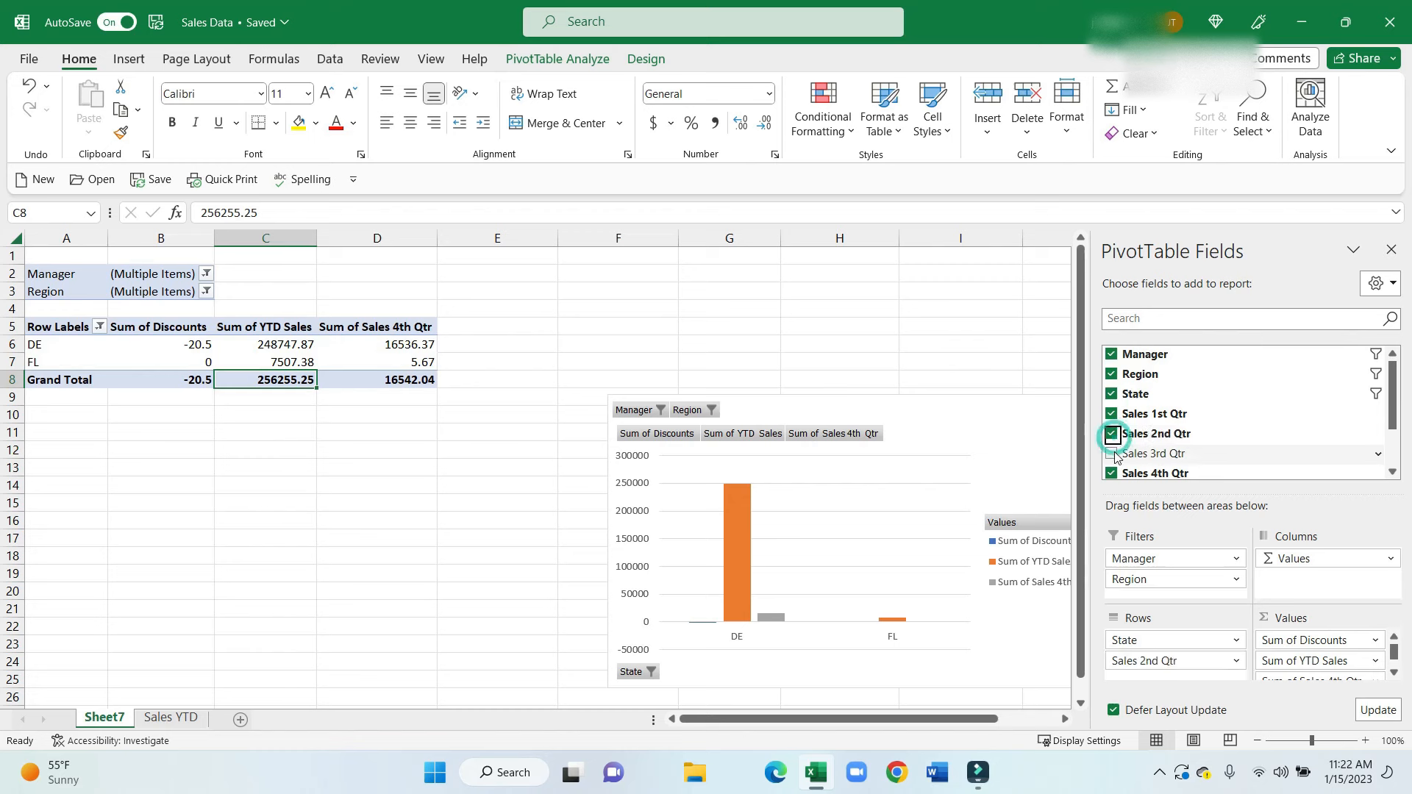
{"action": "left_click", "coordinate": [1111, 454]}
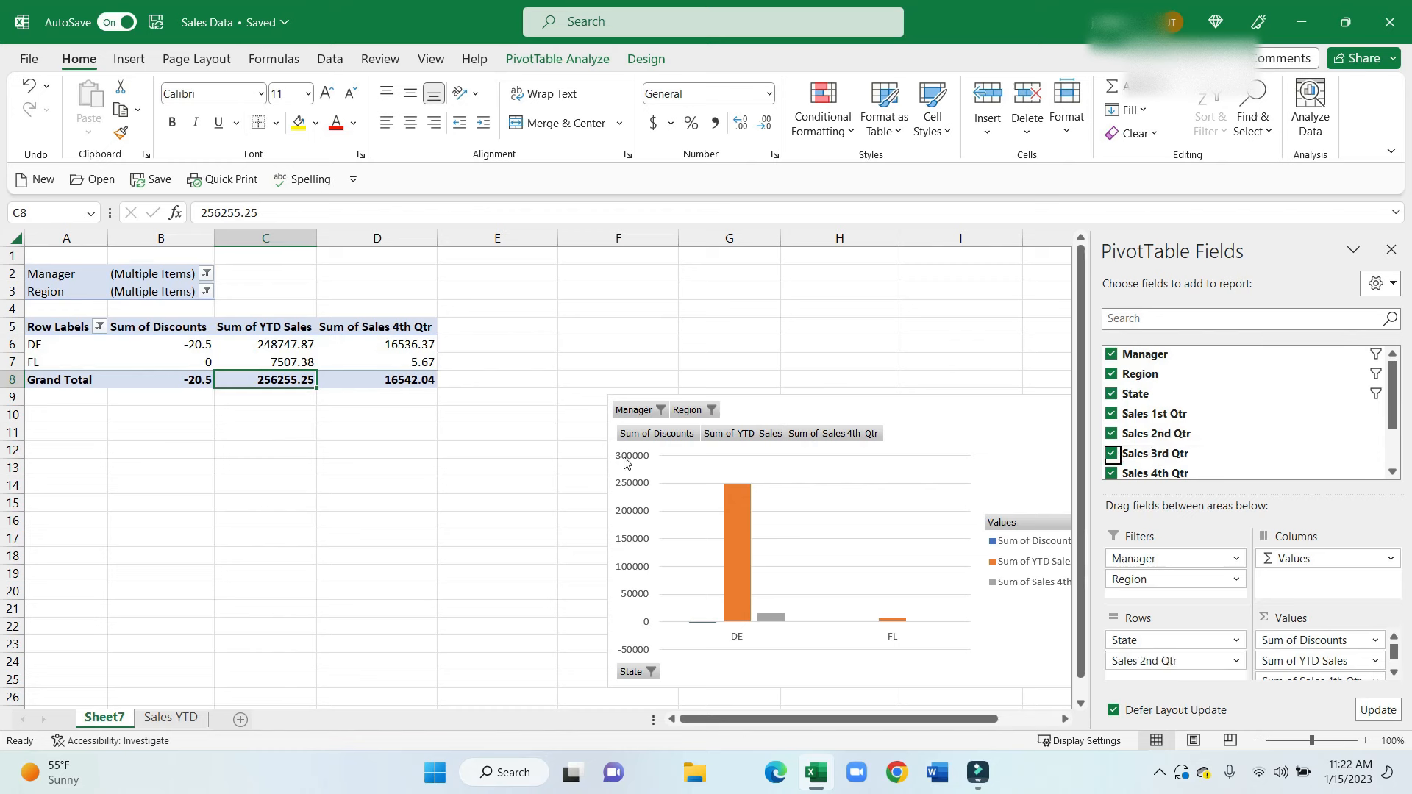
{"action": "left_click", "coordinate": [1375, 710]}
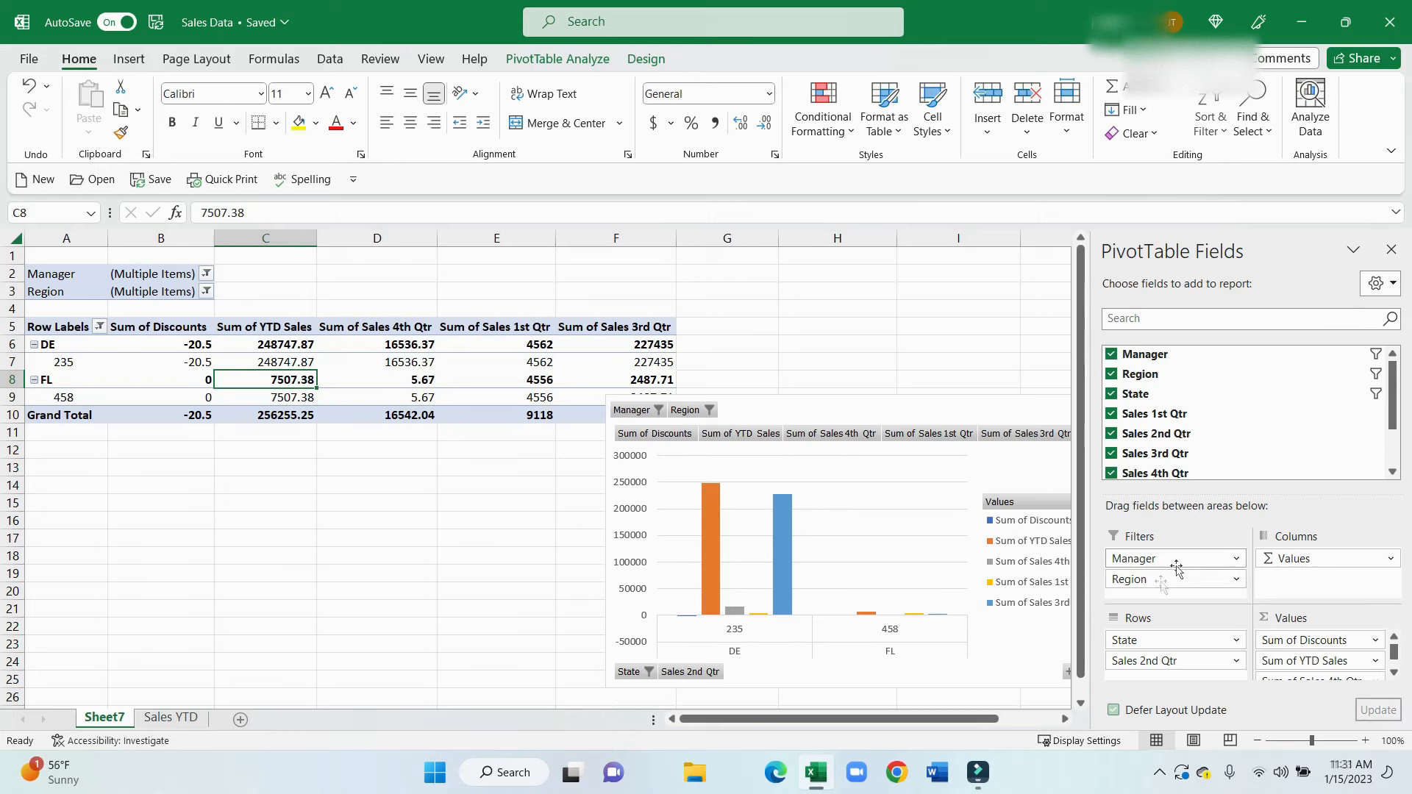
Look at the placement and settings options available for the Manager field in the PivotTable's Filters area
{"action": "left_click", "coordinate": [813, 347]}
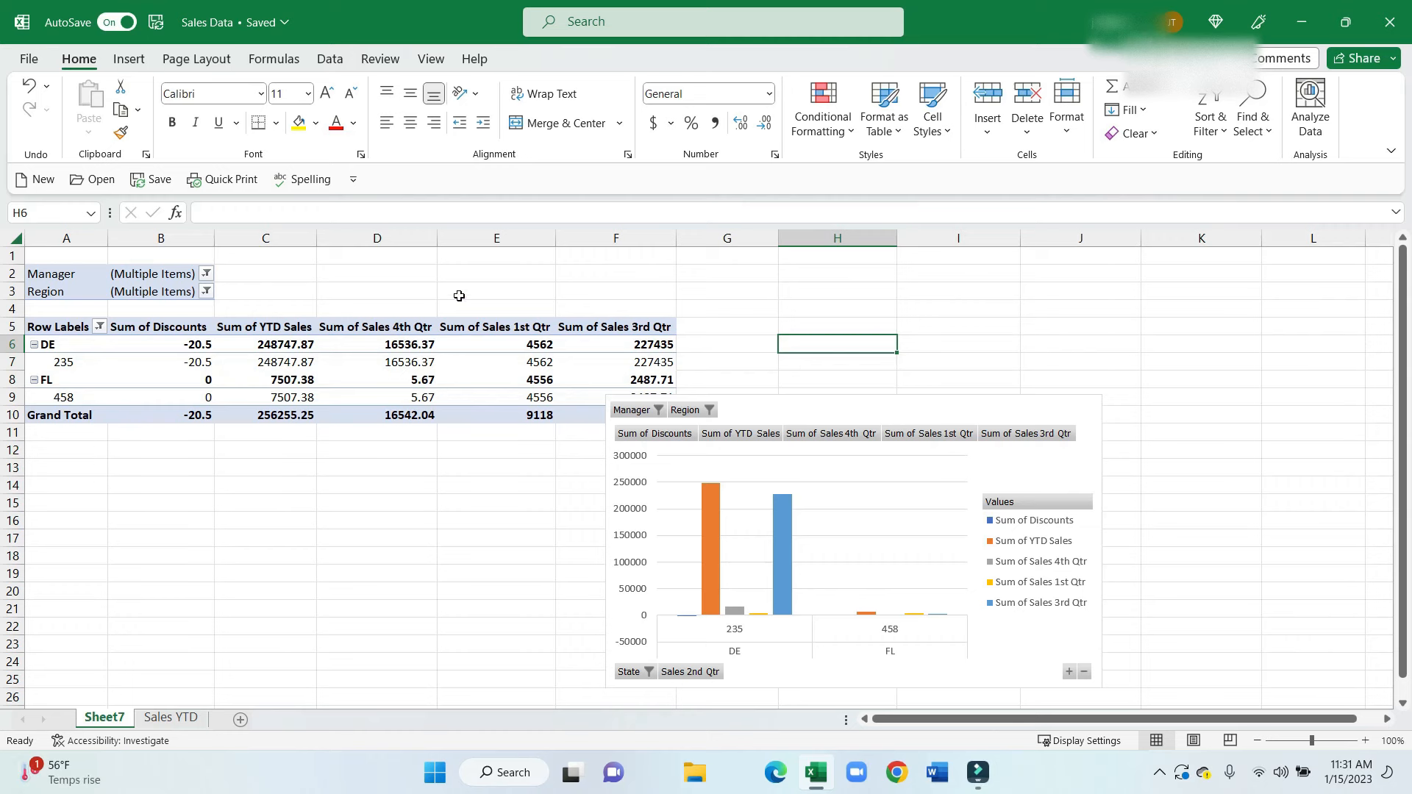
{"action": "left_click", "coordinate": [407, 361]}
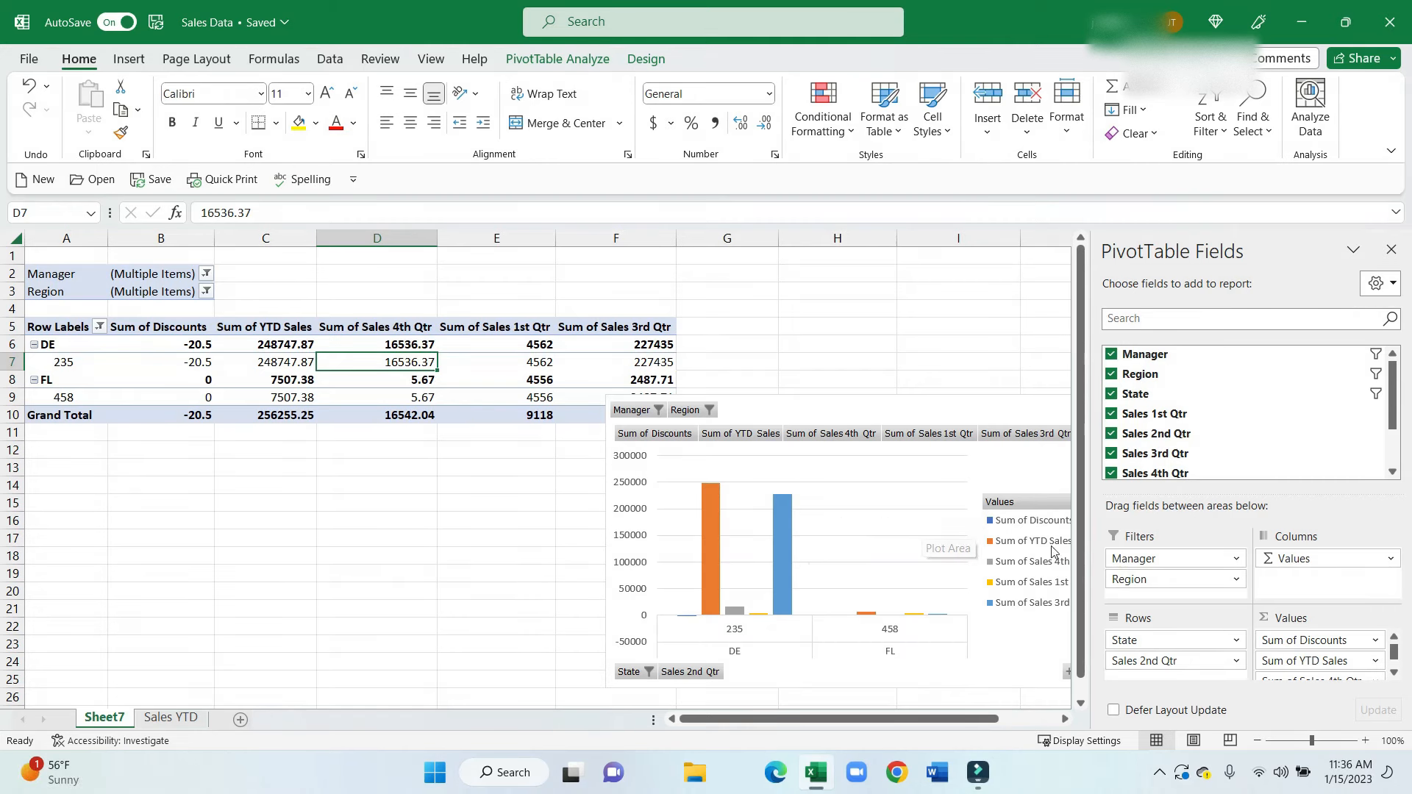
{"action": "left_click", "coordinate": [1235, 558]}
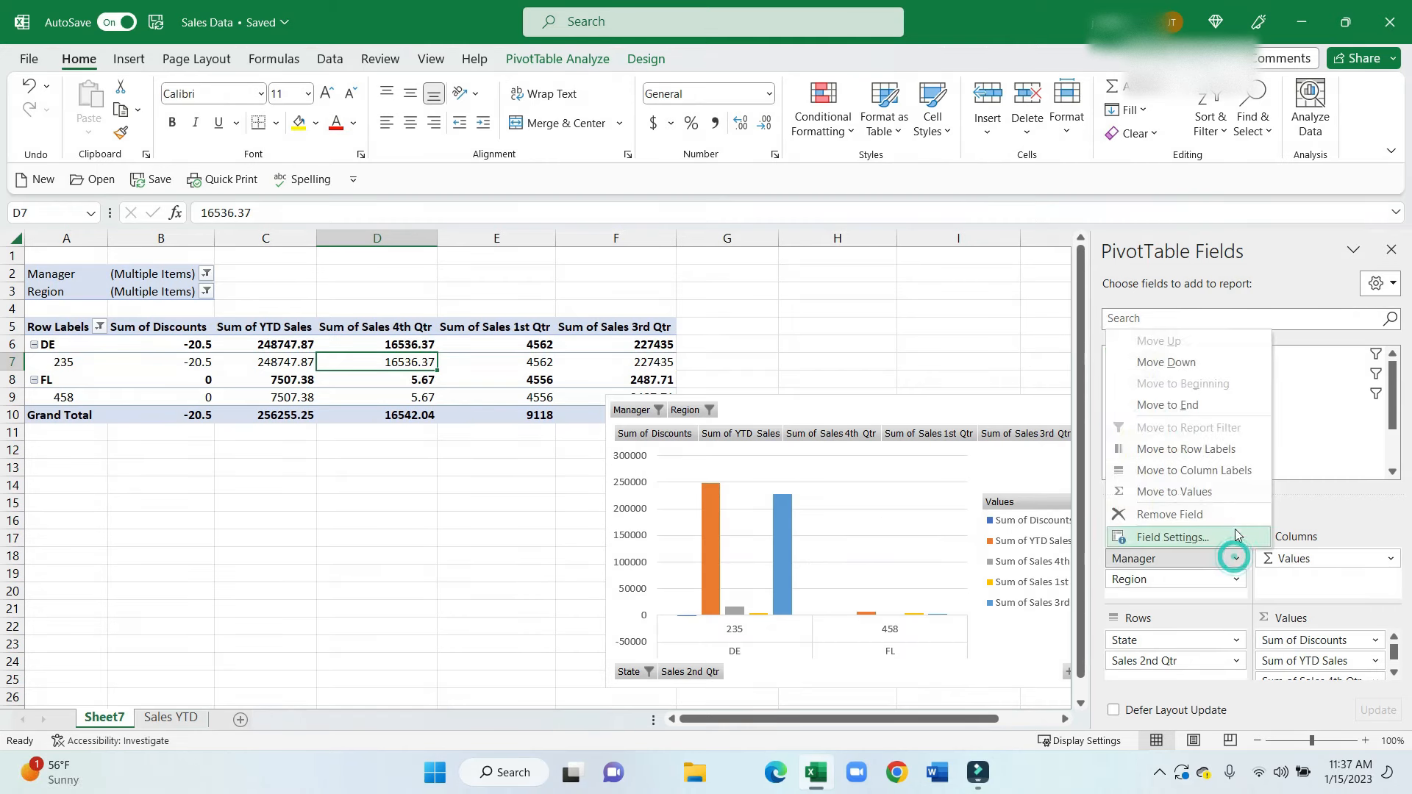
{"action": "left_click", "coordinate": [1300, 468]}
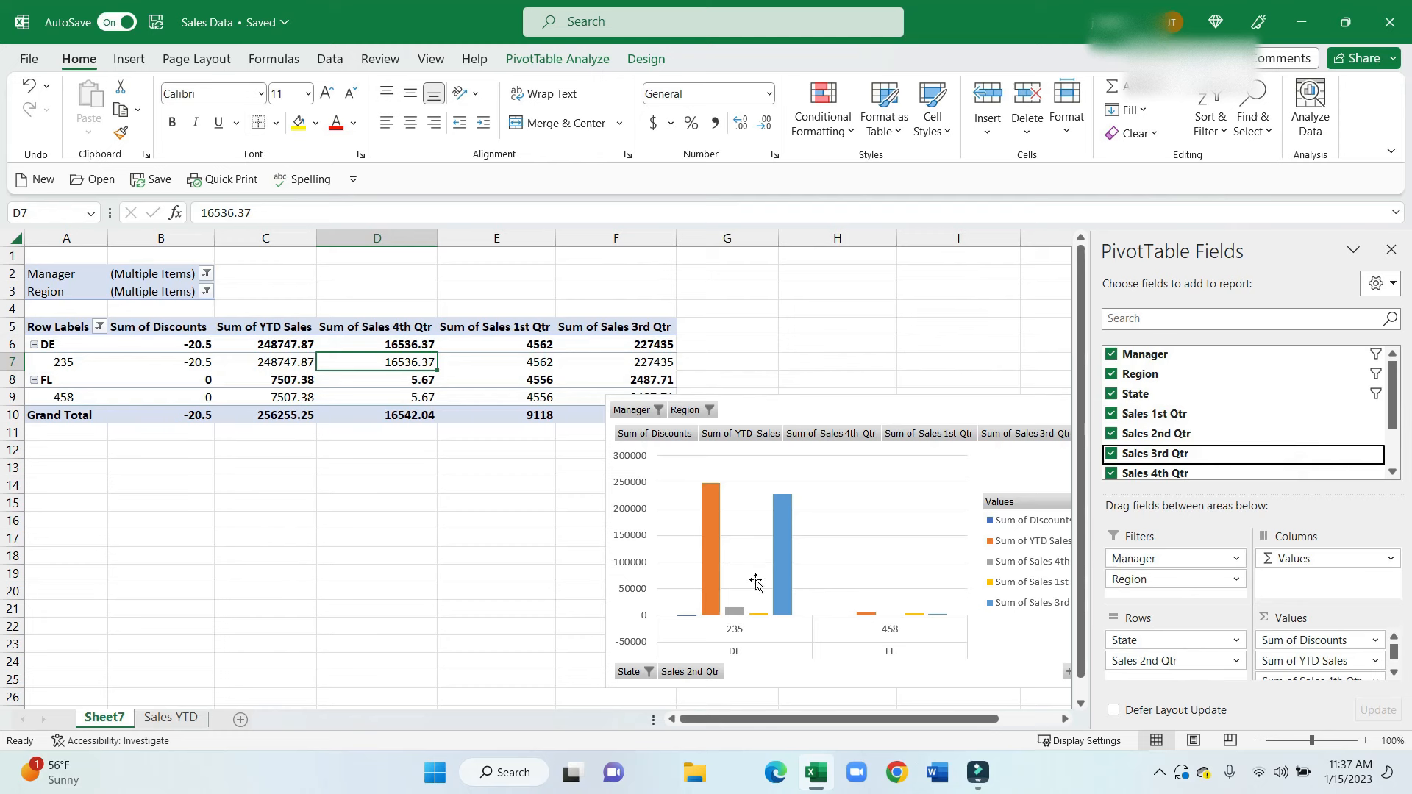